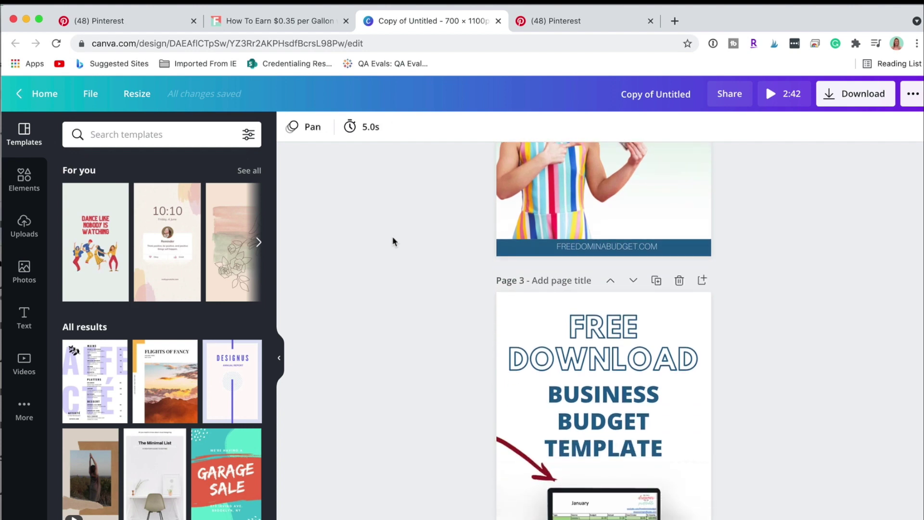
Scroll up and down through the open Freedom in a Budget blog page.
scroll(393, 241, "down", 7)
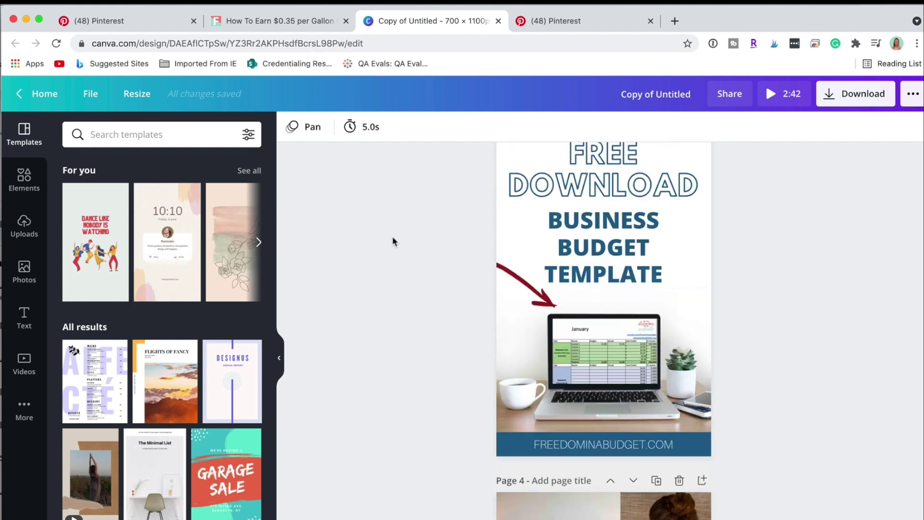
scroll(393, 241, "up", 5)
scroll(393, 241, "up", 8)
scroll(393, 241, "down", 3)
scroll(393, 241, "down", 15)
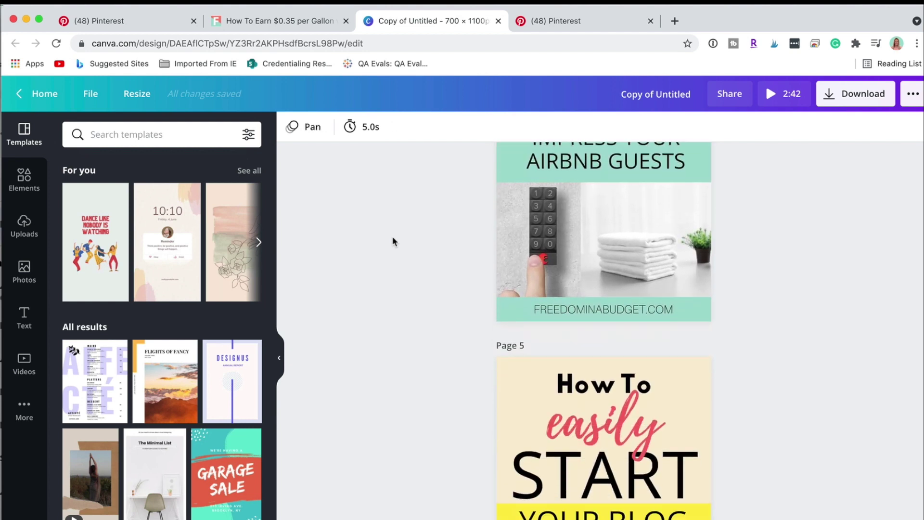
scroll(393, 241, "down", 12)
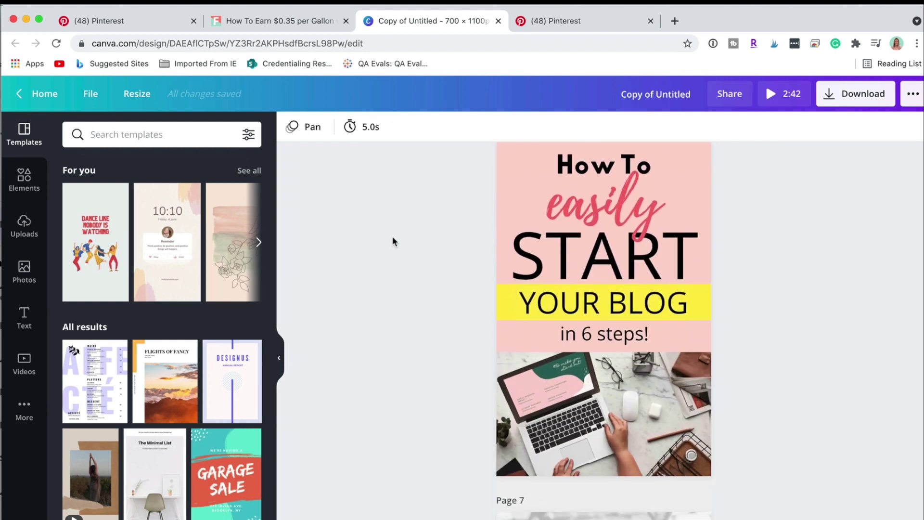
scroll(393, 241, "down", 10)
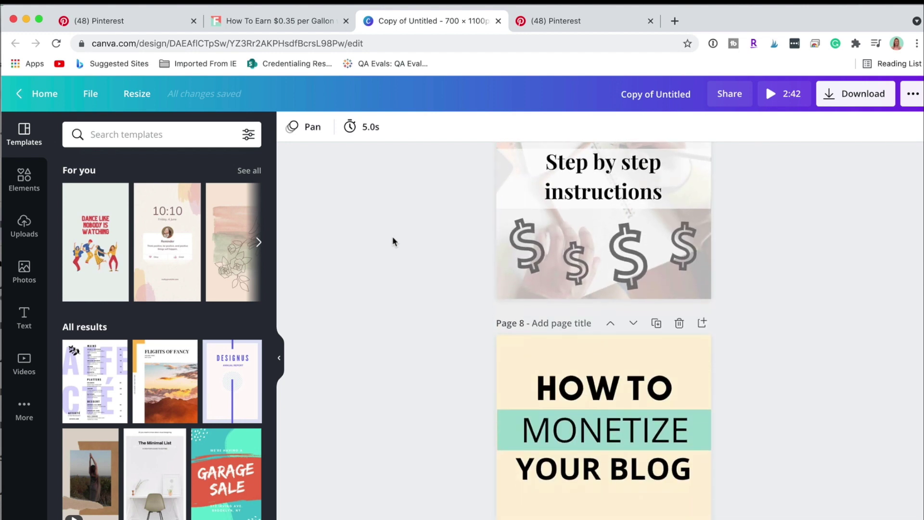
scroll(393, 241, "up", 15)
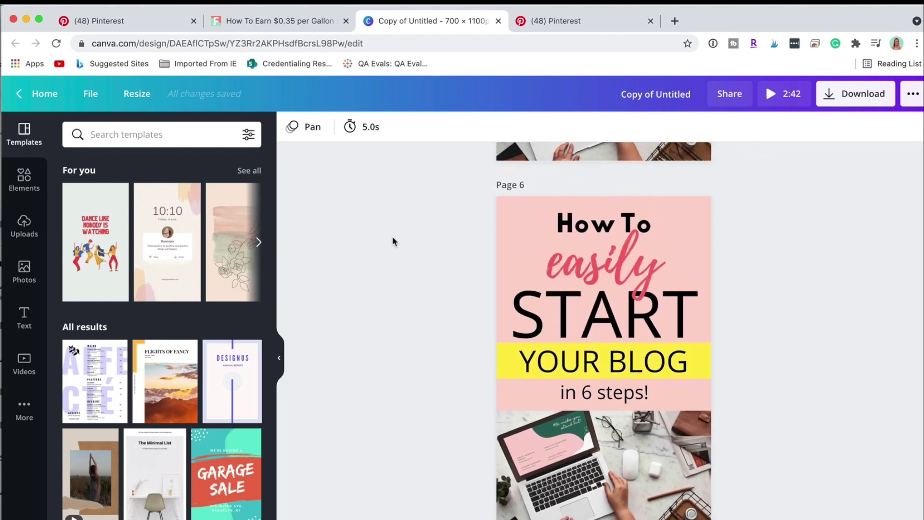
scroll(393, 241, "up", 8)
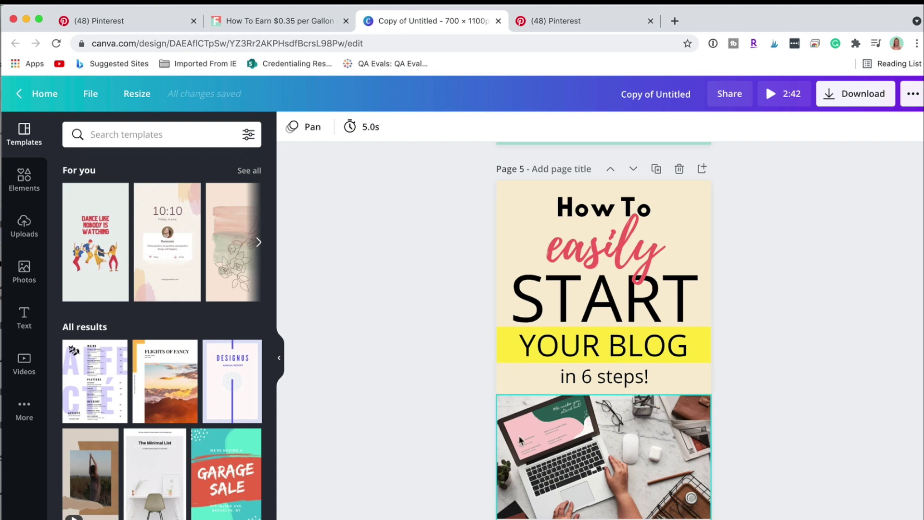
scroll(456, 390, "up", 8)
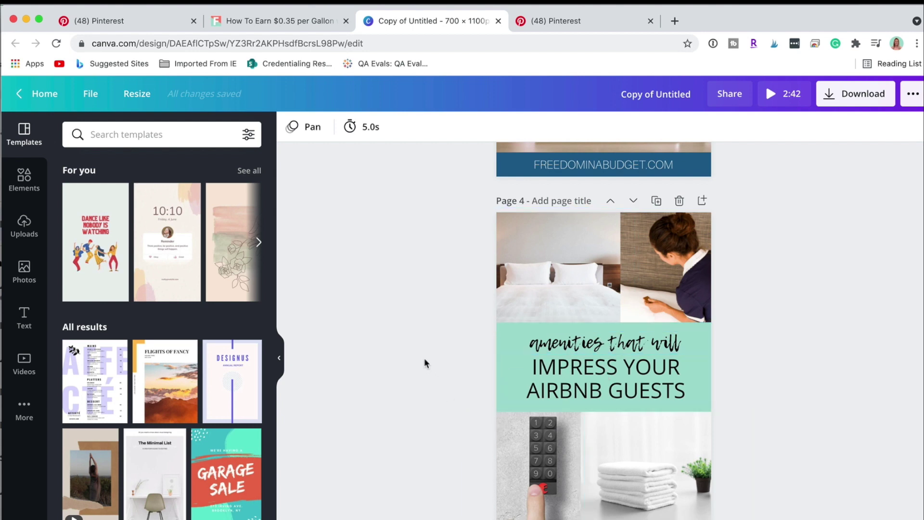
scroll(424, 357, "up", 5)
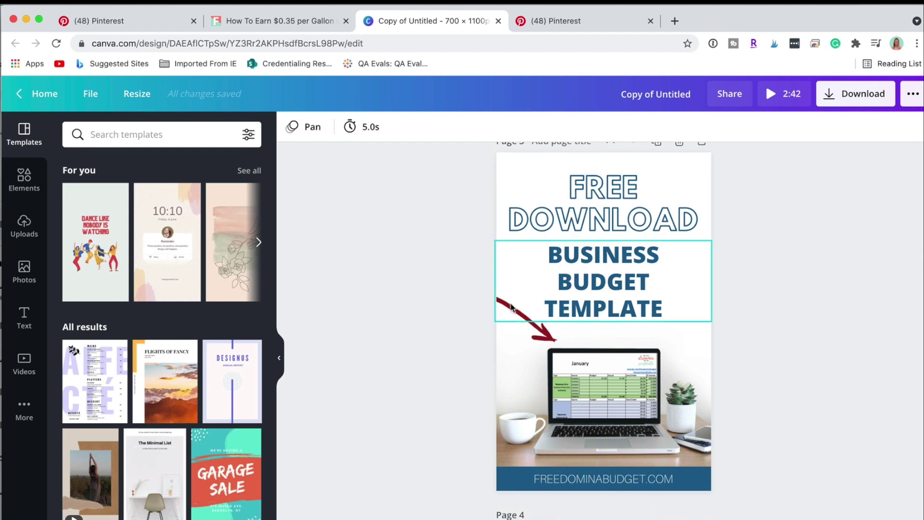
scroll(436, 296, "up", 6)
scroll(436, 293, "up", 1)
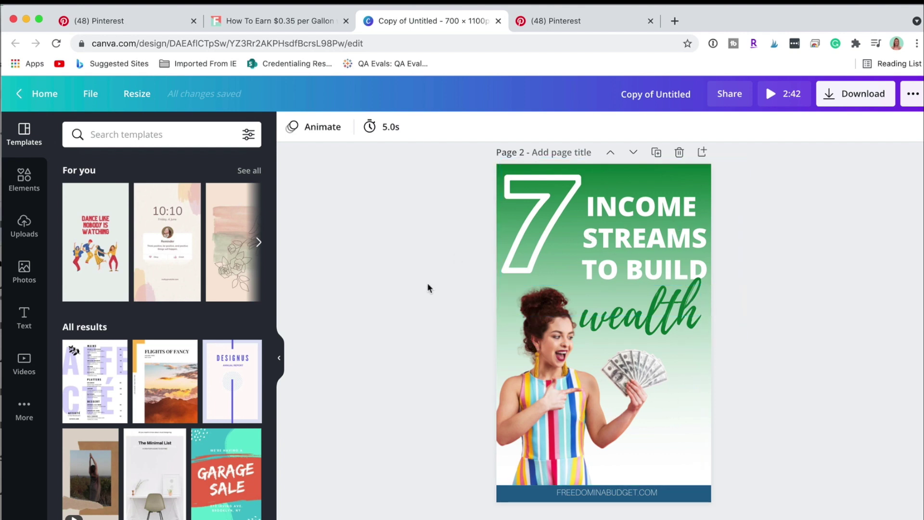
scroll(428, 284, "down", 15)
scroll(428, 284, "down", 20)
scroll(428, 284, "down", 20)
scroll(428, 288, "down", 6)
scroll(429, 288, "up", 20)
scroll(427, 287, "up", 15)
Switch to the 'How To Earn $0.35 per Gallon with GetUpside App!' post and scroll through it.
left_click(260, 21)
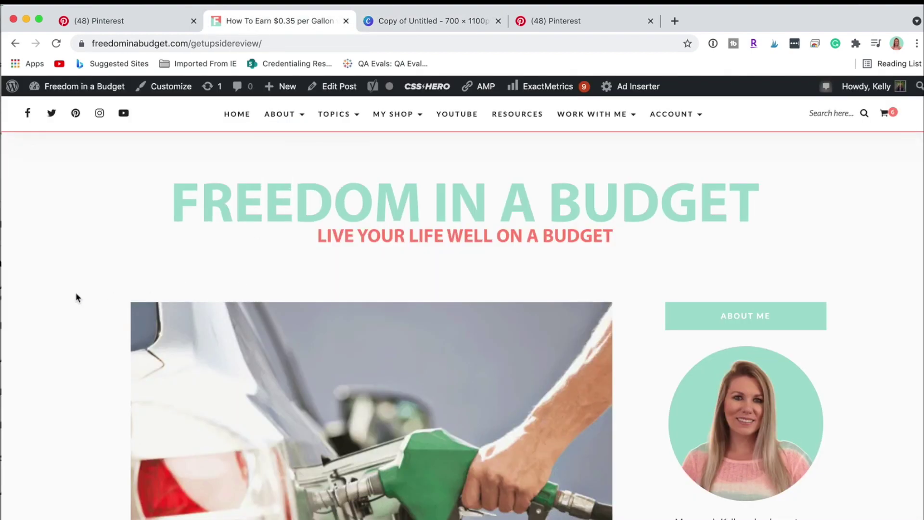
scroll(77, 292, "down", 7)
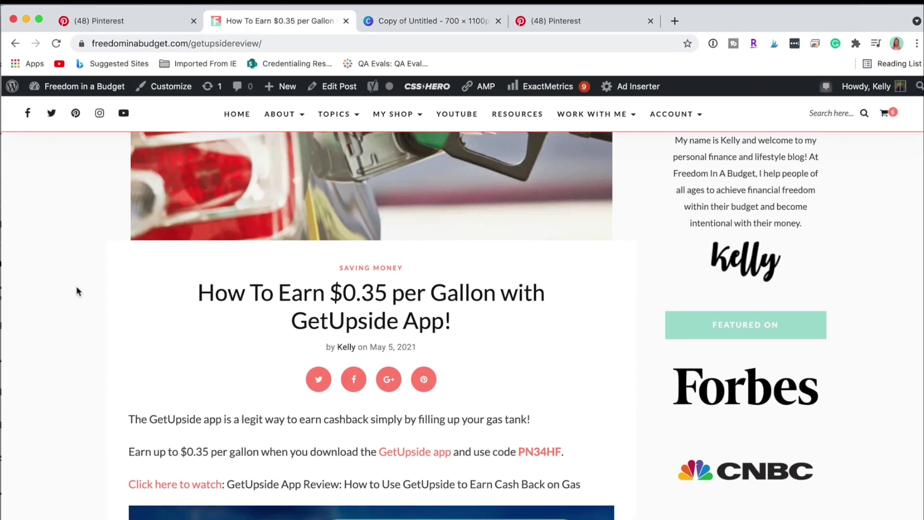
scroll(48, 292, "down", 5)
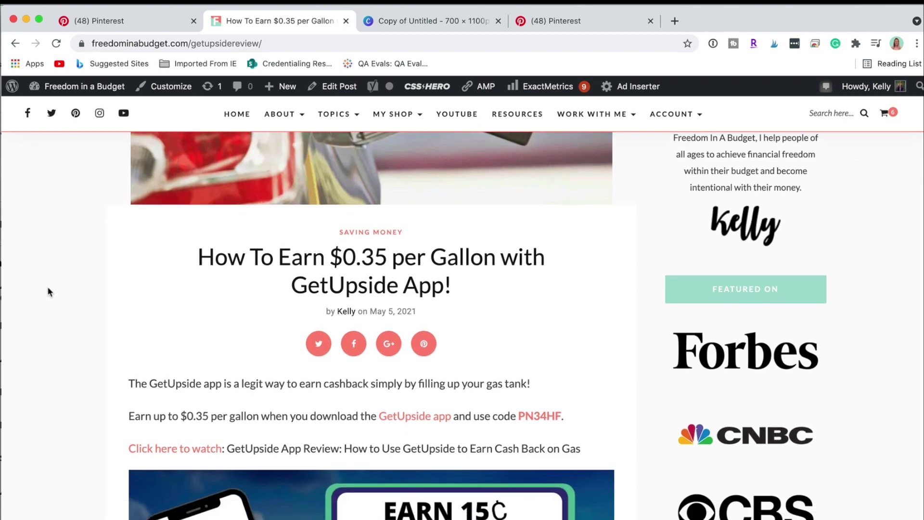
scroll(48, 291, "up", 10)
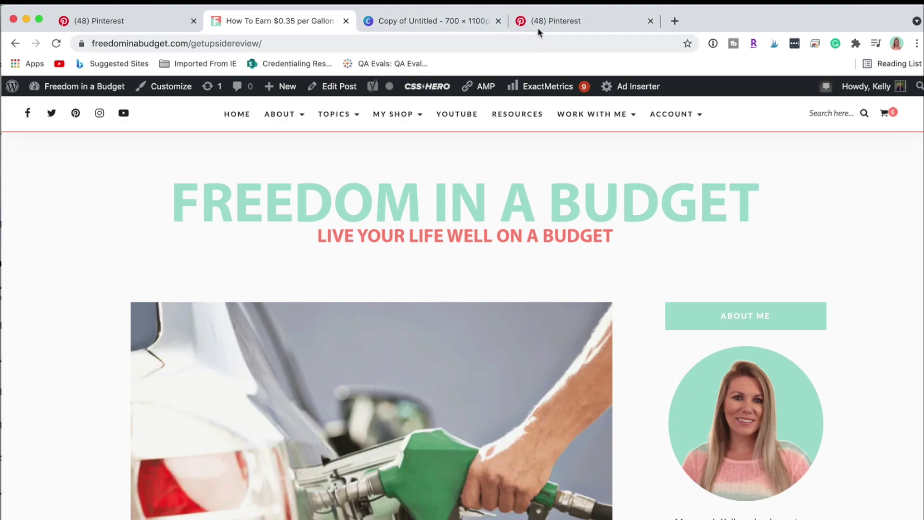
scroll(311, 262, "down", 7)
scroll(310, 262, "down", 7)
Switch to the Pinterest 'cash back on gas' results and browse the GetUpside and gas-savings pins.
left_click(580, 24)
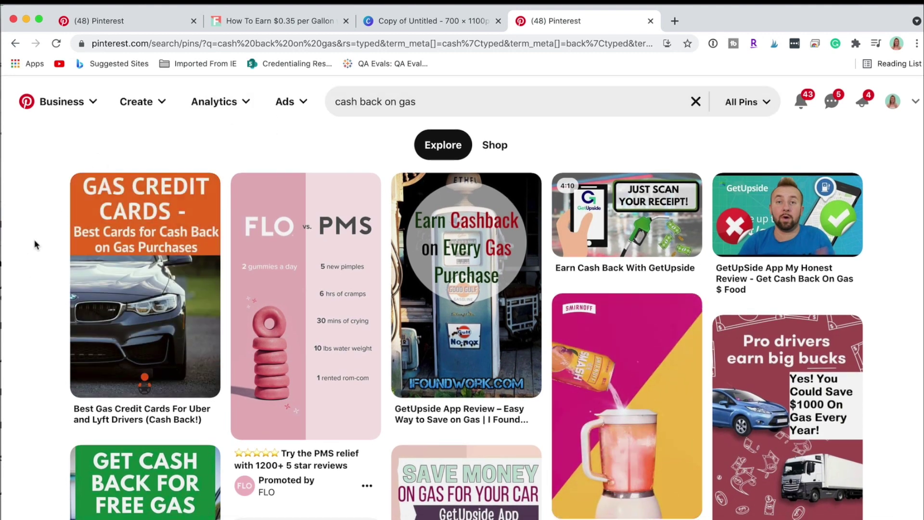
scroll(33, 238, "down", 1)
scroll(34, 238, "up", 1)
scroll(33, 243, "up", 1)
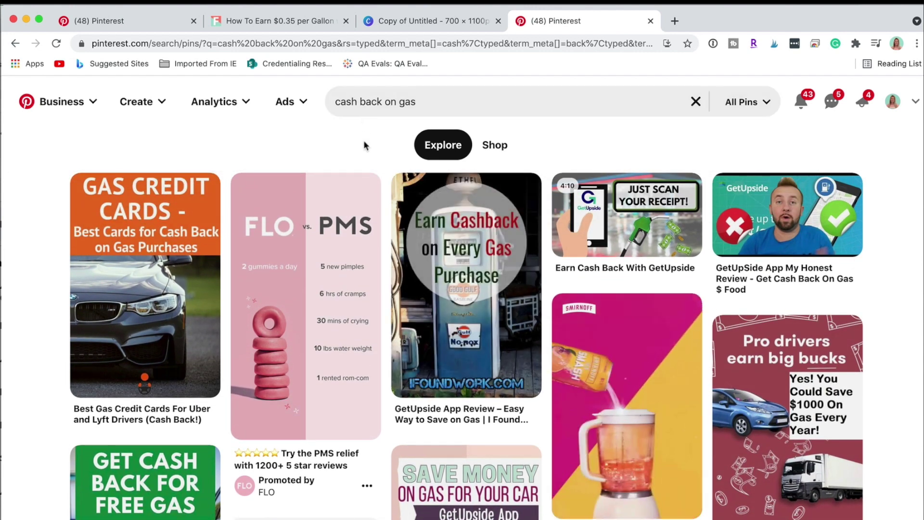
scroll(25, 267, "down", 2)
scroll(25, 266, "up", 2)
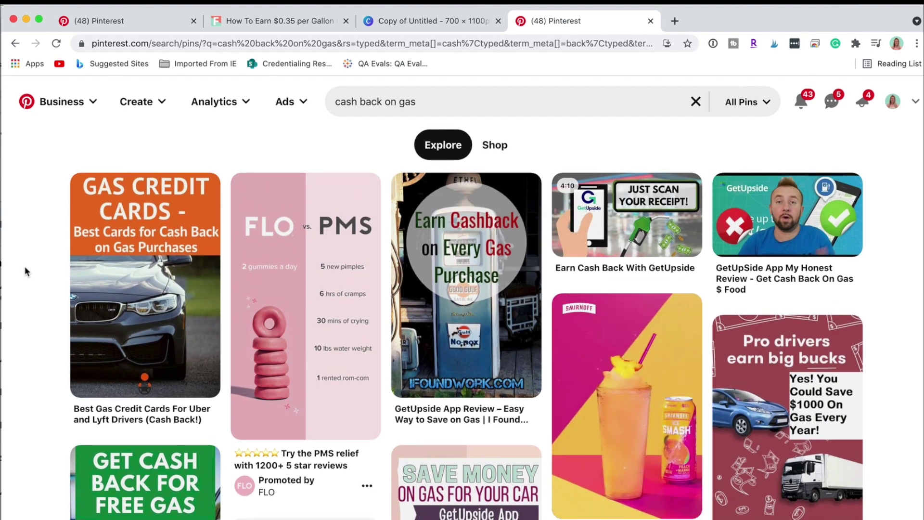
scroll(24, 266, "down", 3)
scroll(24, 267, "down", 5)
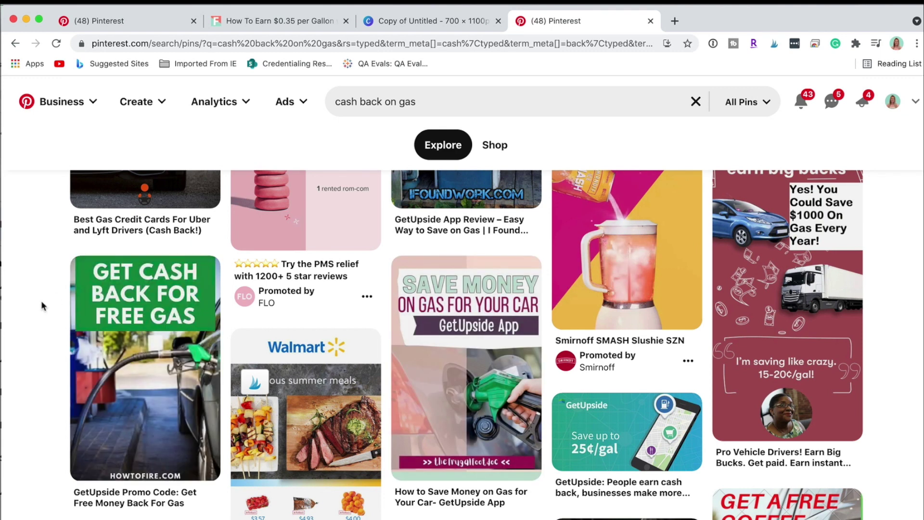
scroll(42, 305, "down", 1)
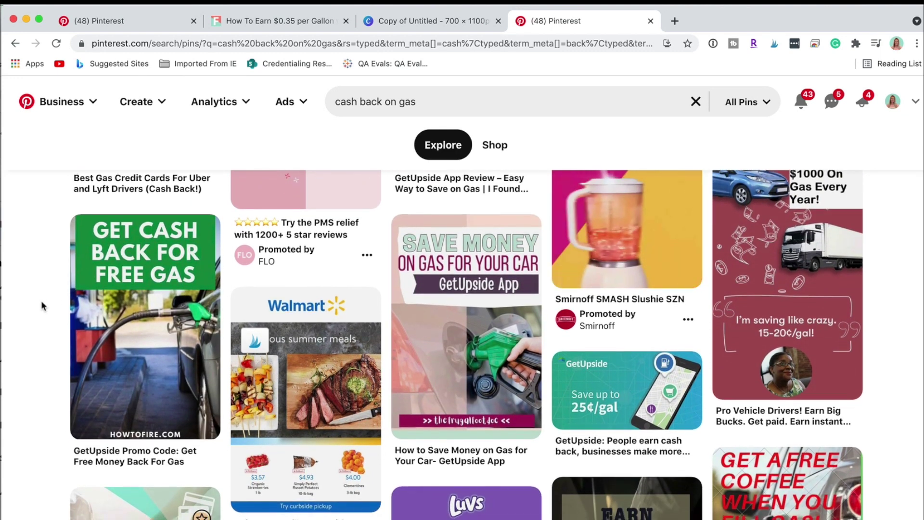
scroll(41, 306, "down", 1)
scroll(41, 306, "down", 3)
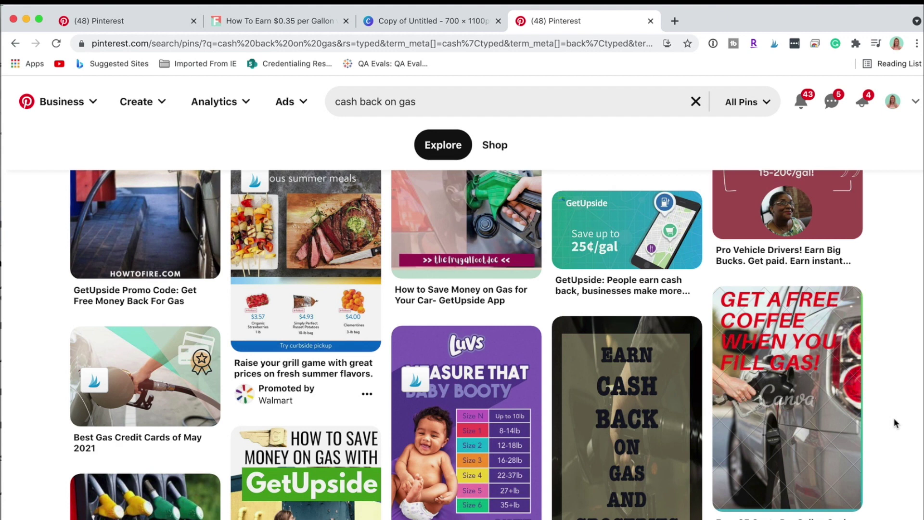
mouse_move(835, 434)
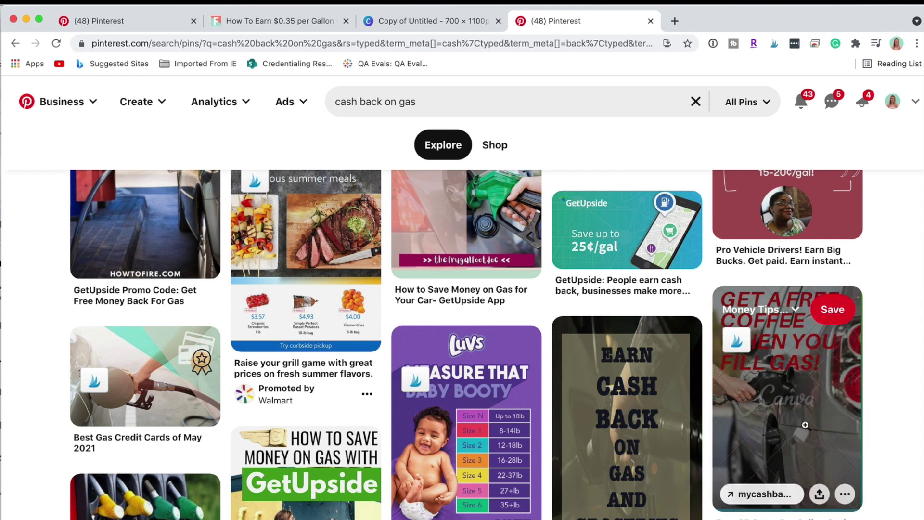
scroll(892, 361, "down", 1)
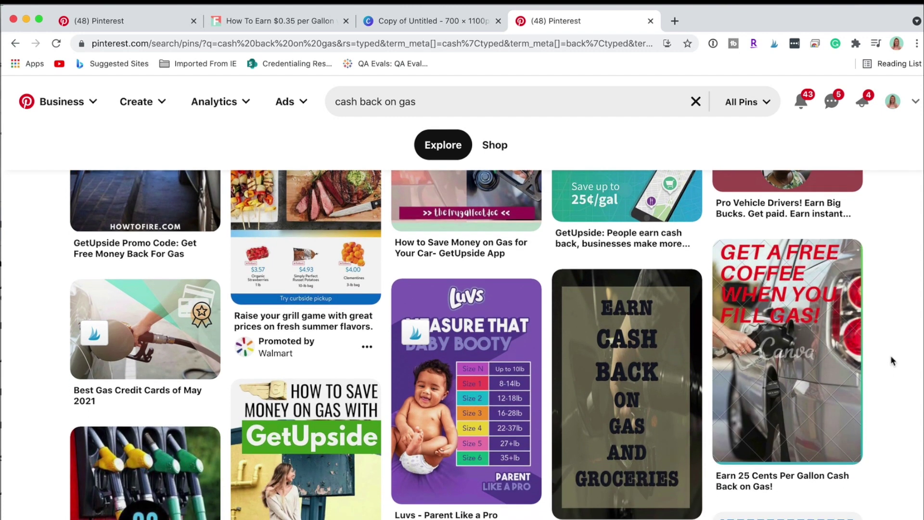
scroll(892, 361, "down", 2)
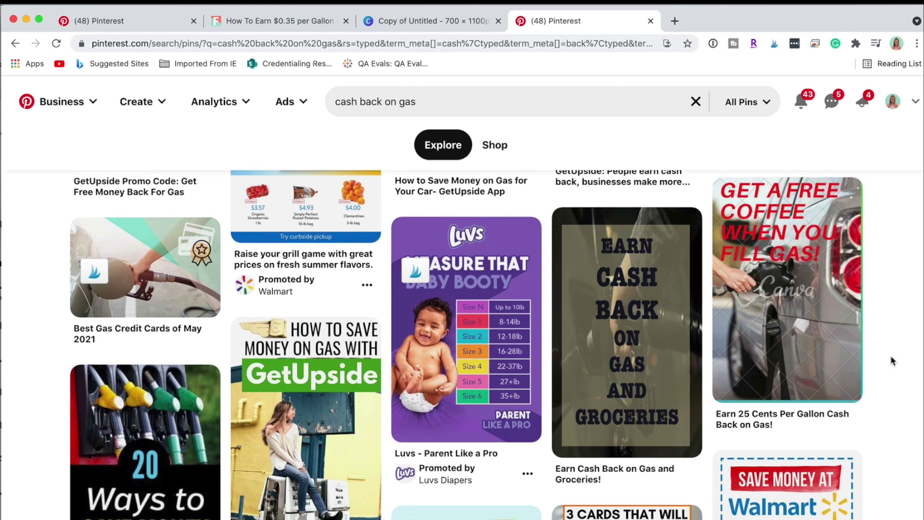
scroll(891, 359, "down", 2)
scroll(891, 360, "up", 2)
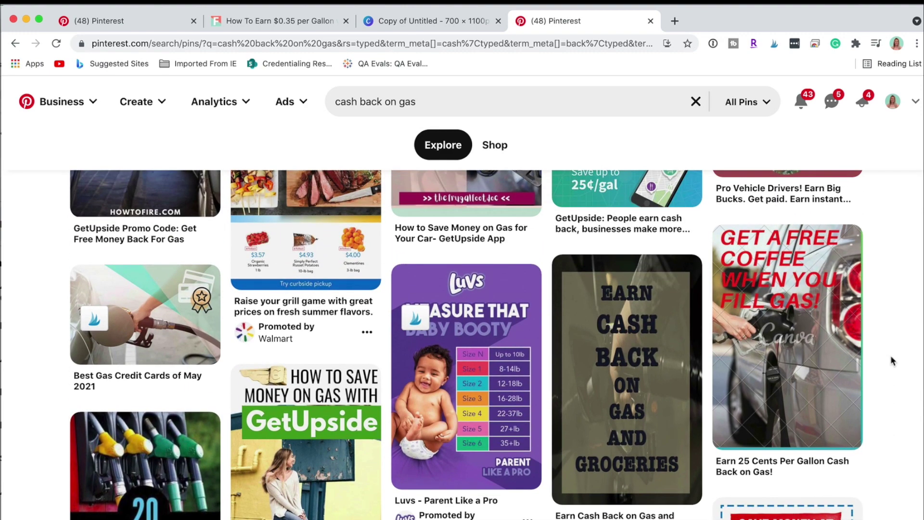
scroll(891, 360, "down", 6)
scroll(891, 360, "down", 2)
scroll(891, 360, "down", 1)
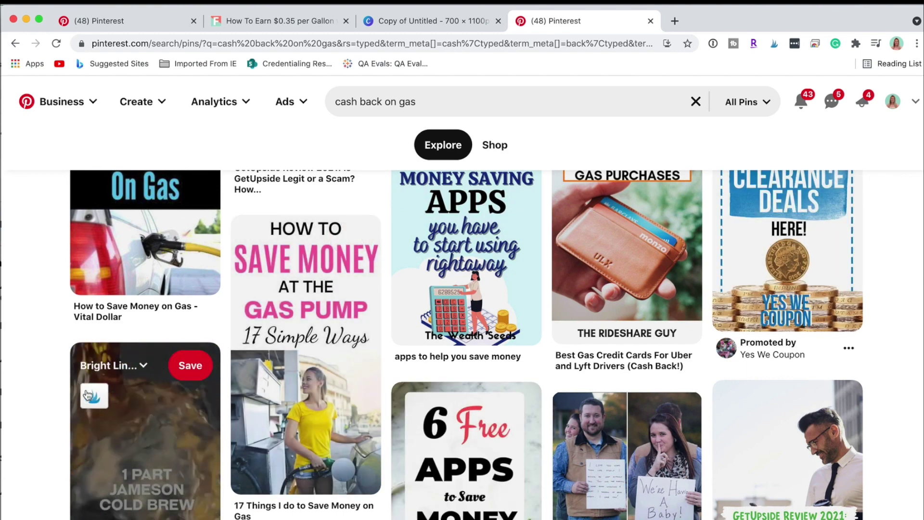
scroll(56, 387, "up", 4)
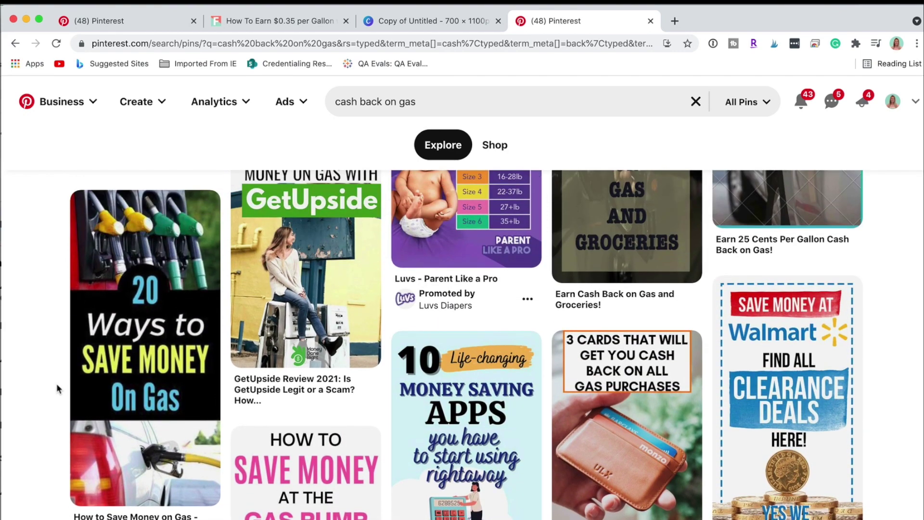
scroll(27, 359, "down", 4)
scroll(26, 360, "up", 12)
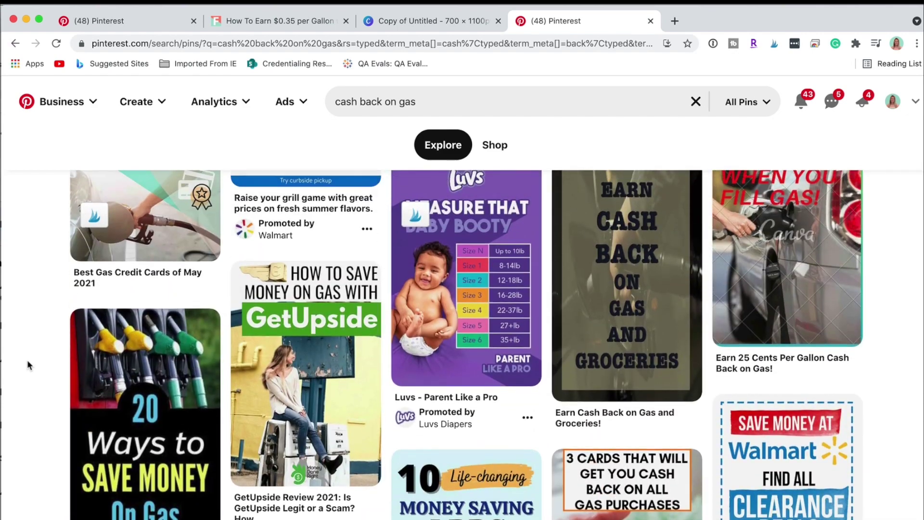
scroll(27, 360, "up", 5)
scroll(27, 359, "down", 3)
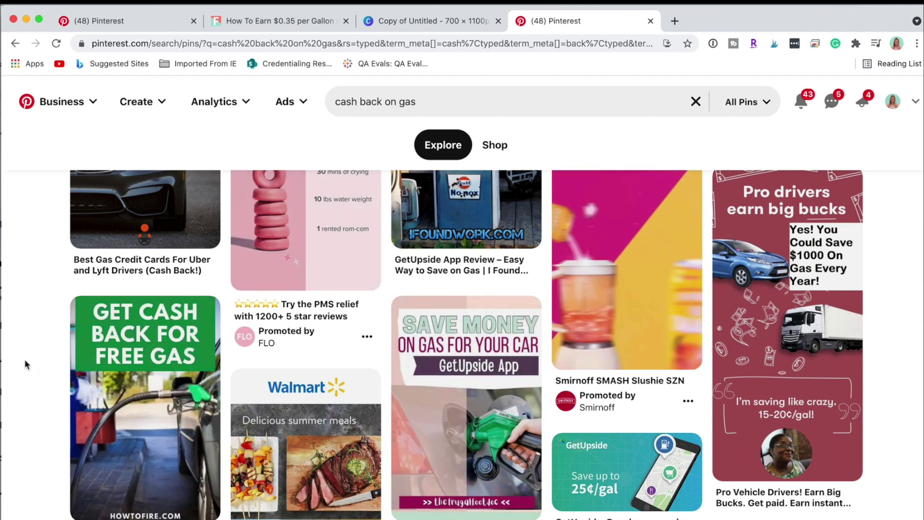
scroll(26, 363, "down", 1)
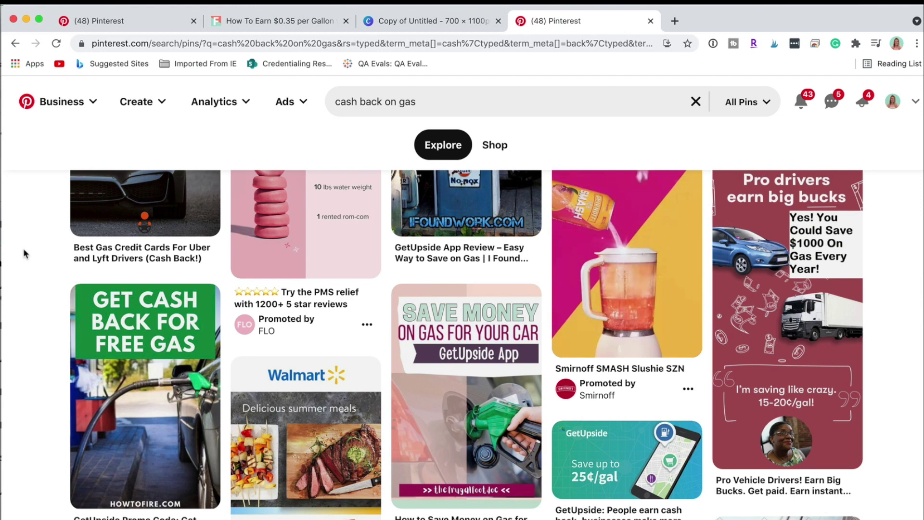
Return to the Canva design and scroll to page 5, the 'How To easily START YOUR BLOG in 6 steps!' pin.
left_click(410, 21)
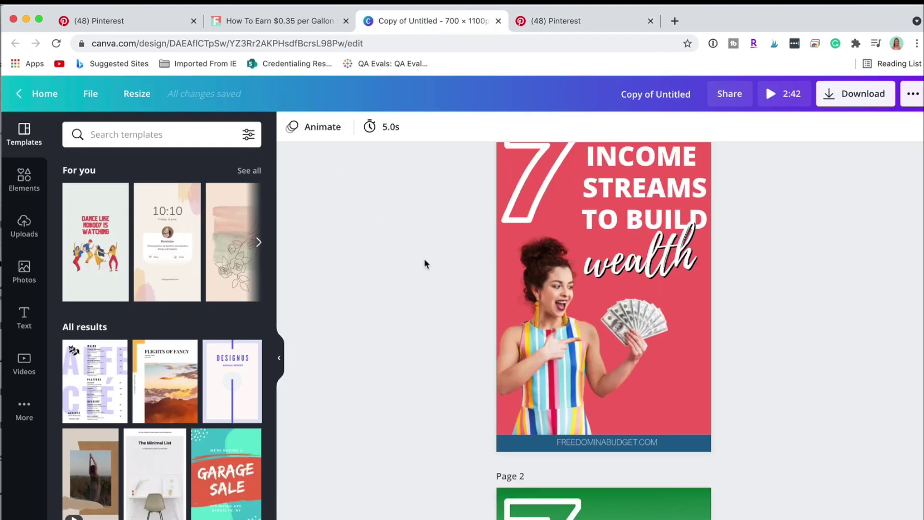
scroll(424, 258, "down", 10)
scroll(423, 264, "down", 2)
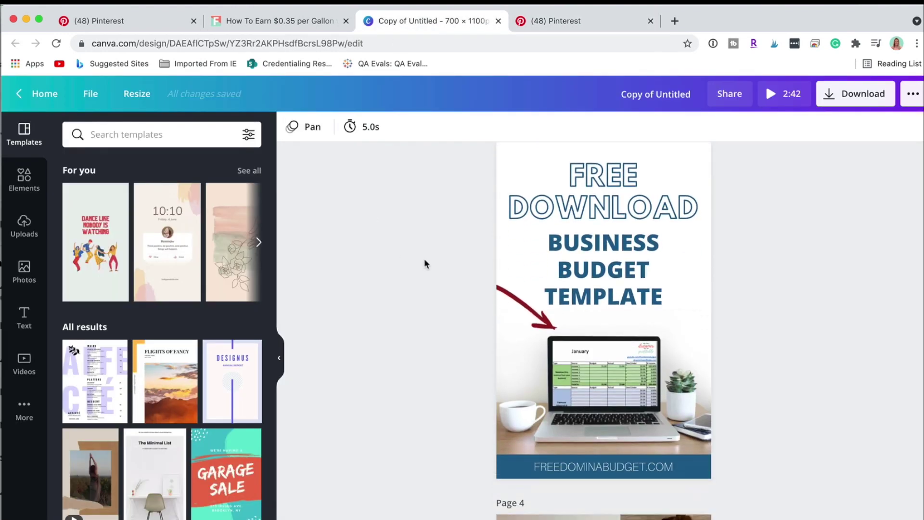
scroll(425, 263, "down", 8)
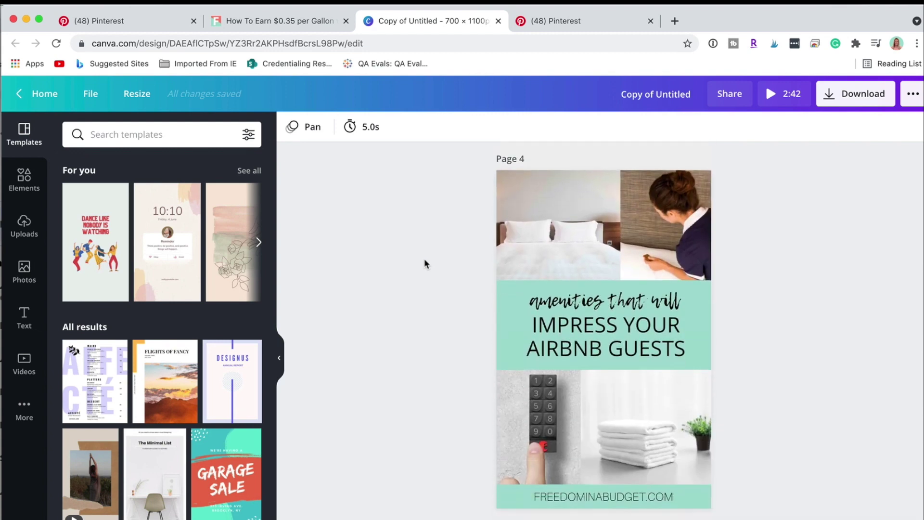
scroll(424, 263, "down", 1)
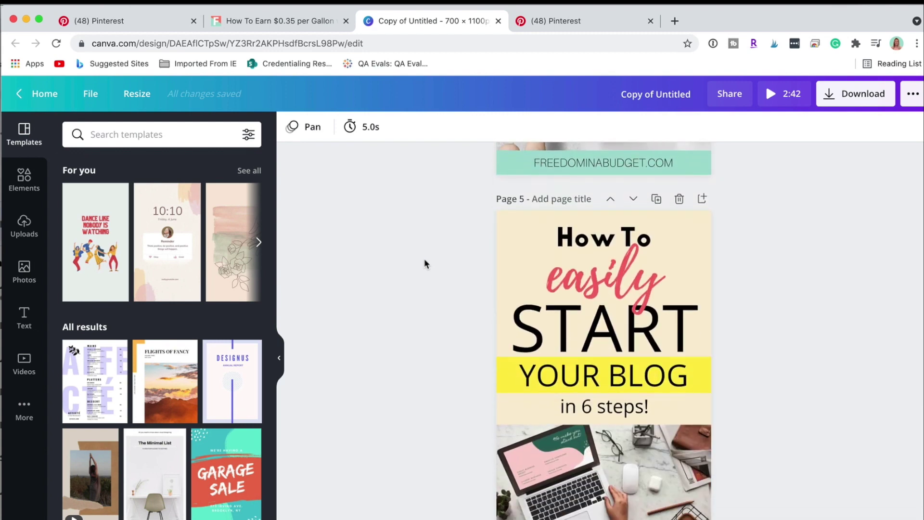
scroll(423, 281, "down", 12)
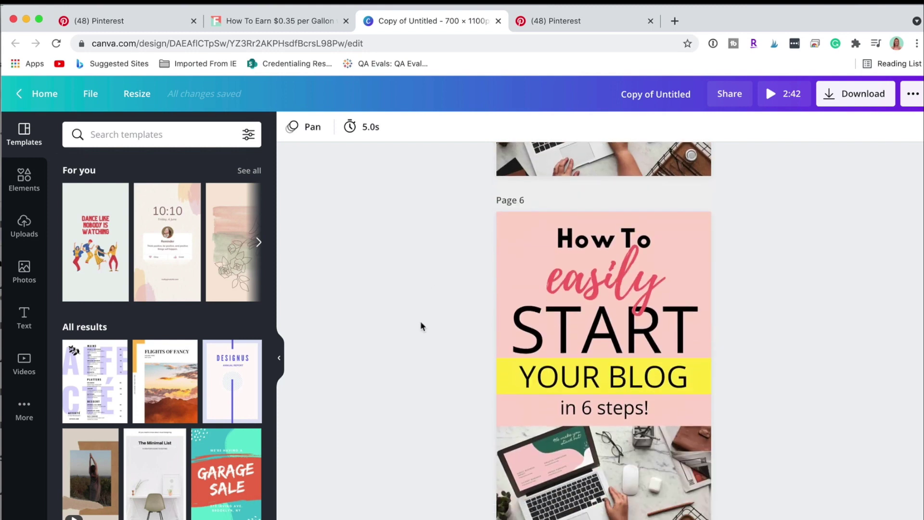
scroll(421, 327, "down", 5)
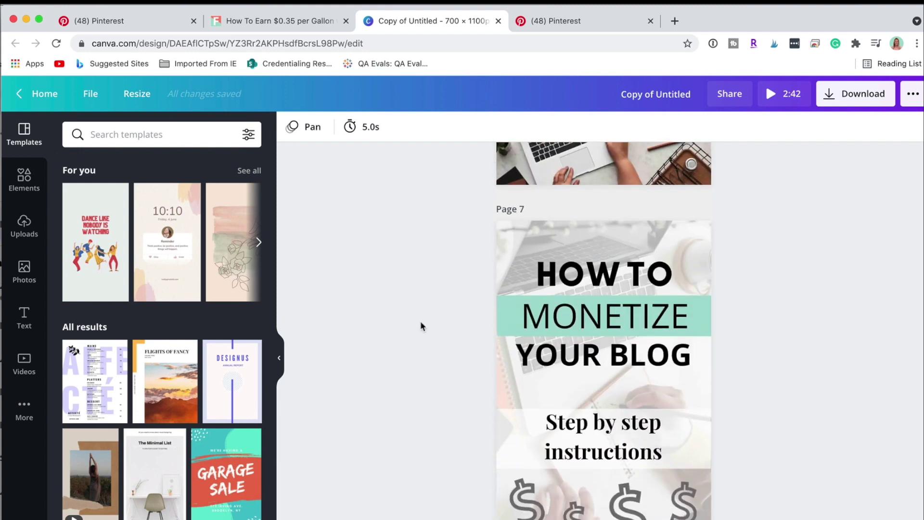
scroll(421, 325, "up", 9)
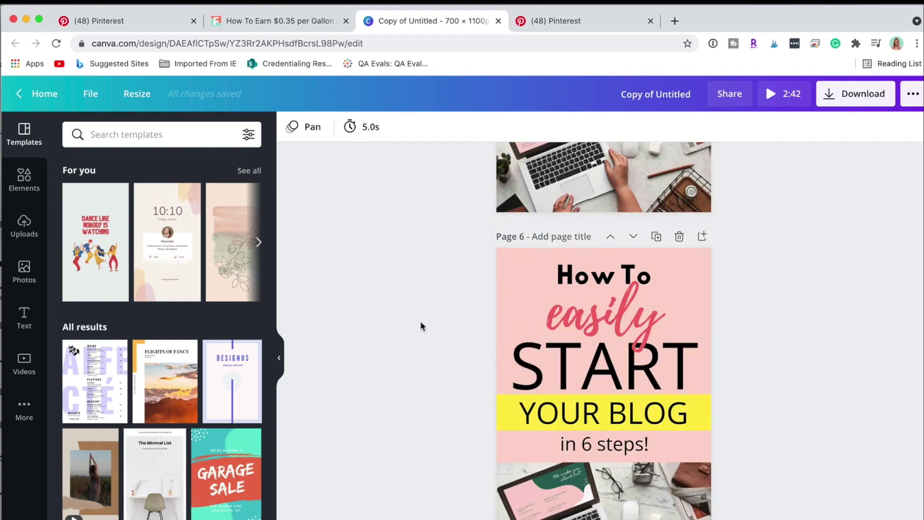
scroll(421, 325, "up", 12)
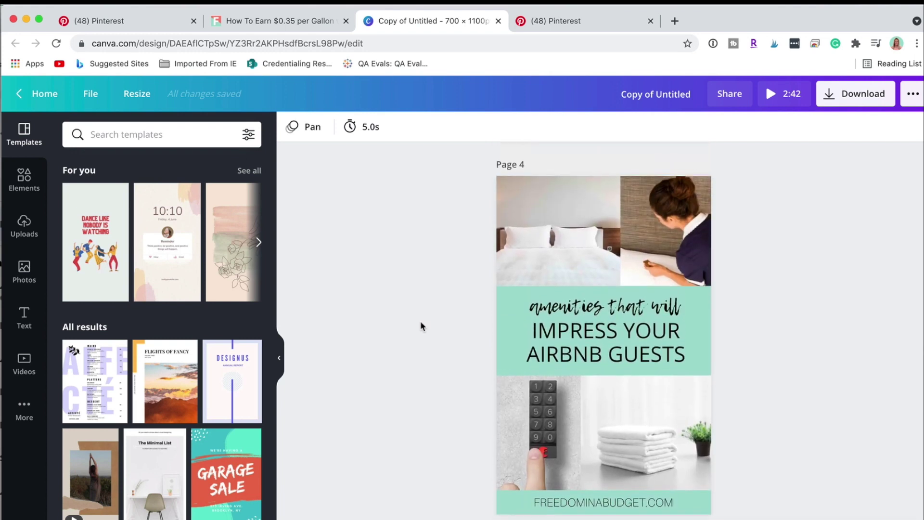
scroll(420, 325, "up", 14)
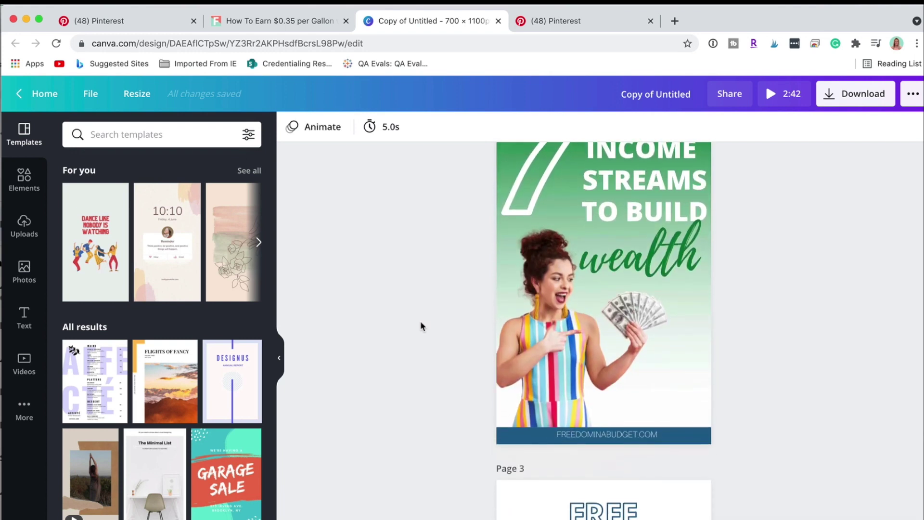
scroll(420, 326, "down", 12)
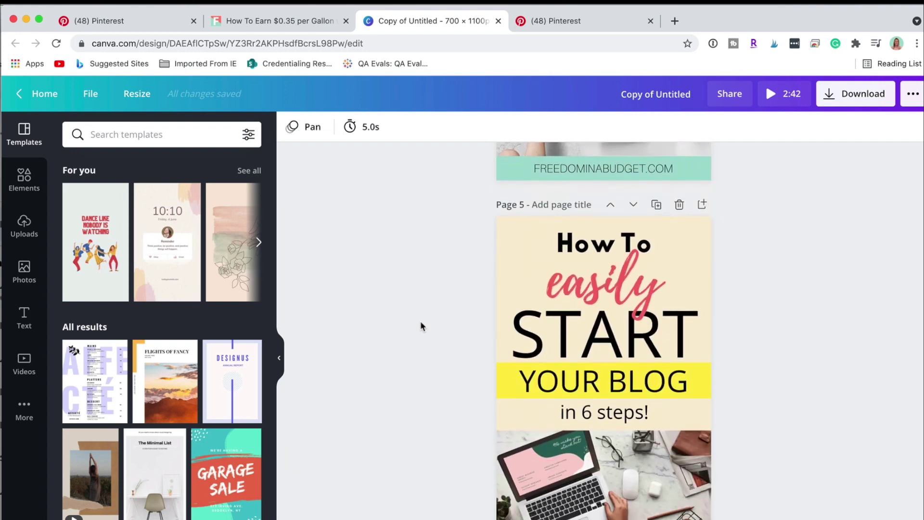
scroll(420, 327, "down", 1)
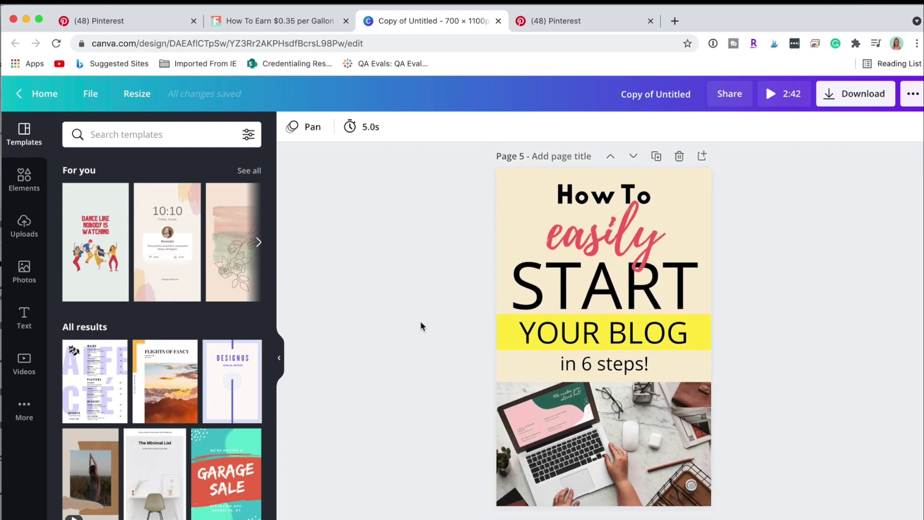
Change the heading to 'How To Get' and replace the script word 'easily' with 'cash back'.
left_click(627, 195)
left_click(619, 189)
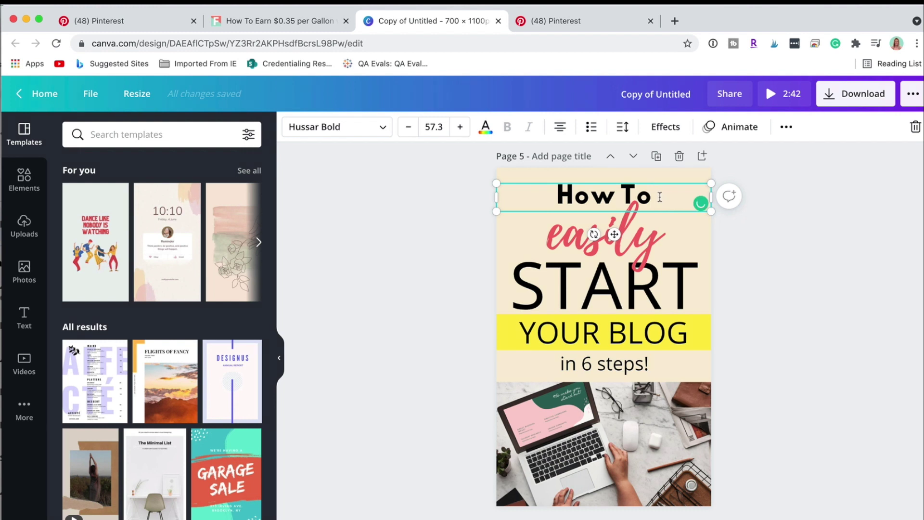
left_click(660, 197)
type("Get")
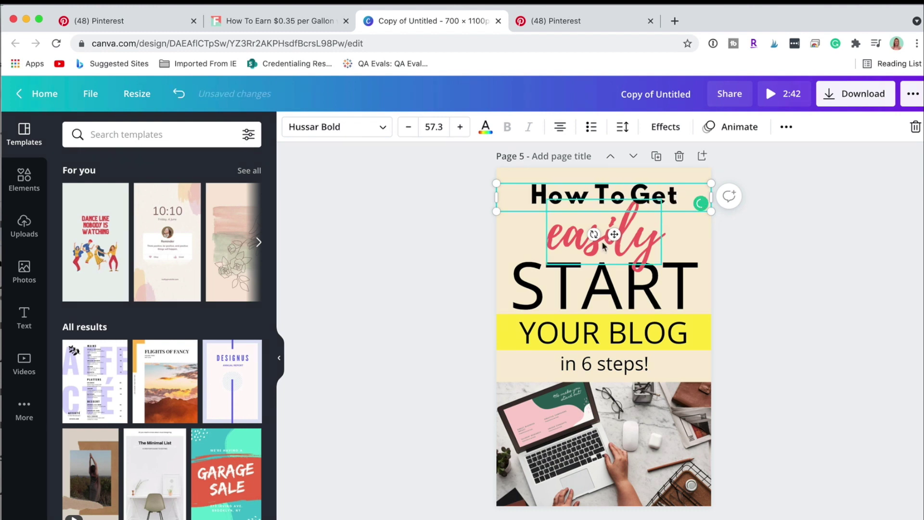
left_click(574, 245)
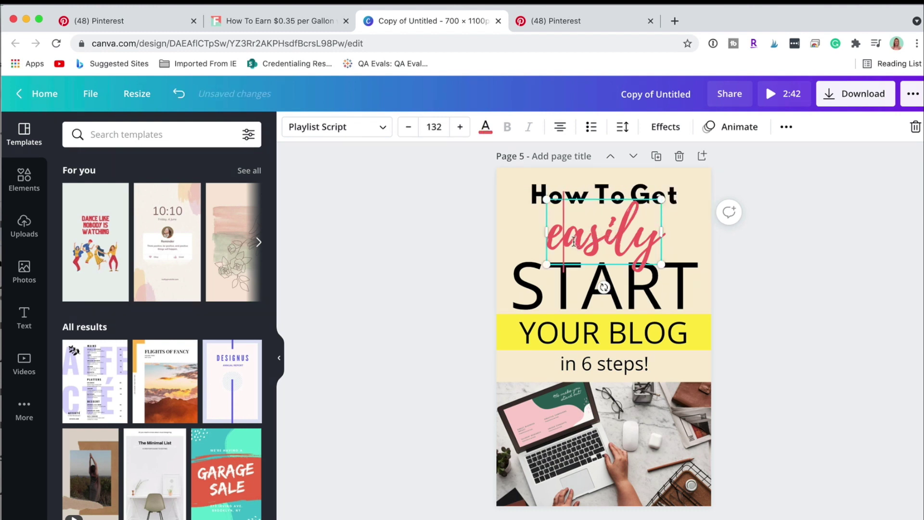
double_click(574, 242)
type("cash ba")
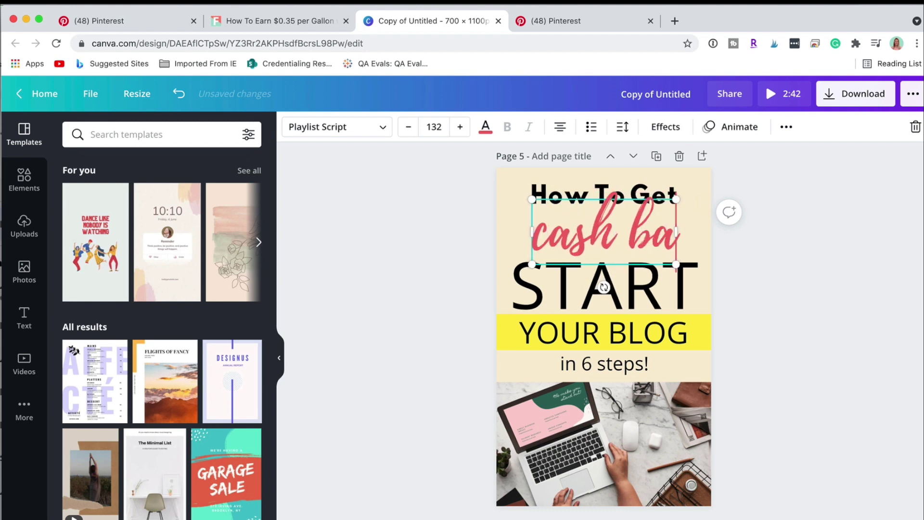
type("ck")
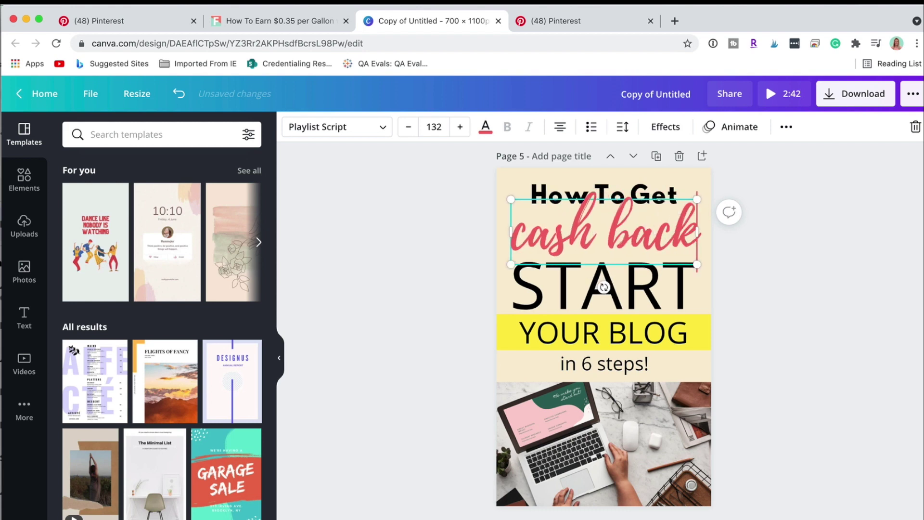
After glancing at the Pinterest pin ideas, replace 'START' with 'ON GAS'.
left_click(570, 23)
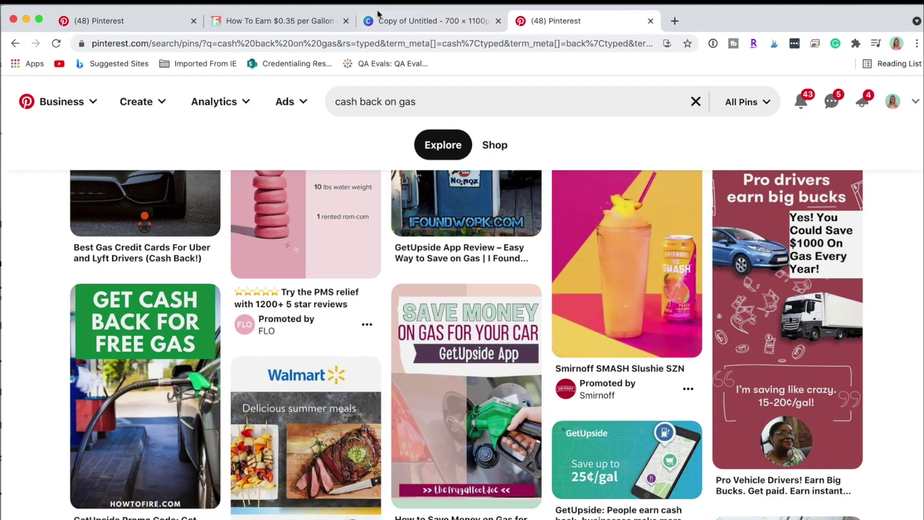
left_click(405, 23)
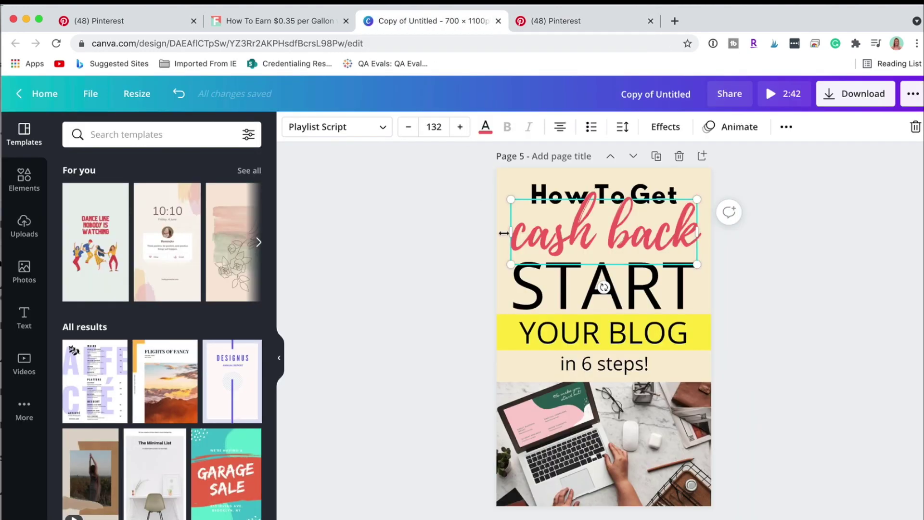
left_click(604, 287)
scroll(400, 259, "up", 1)
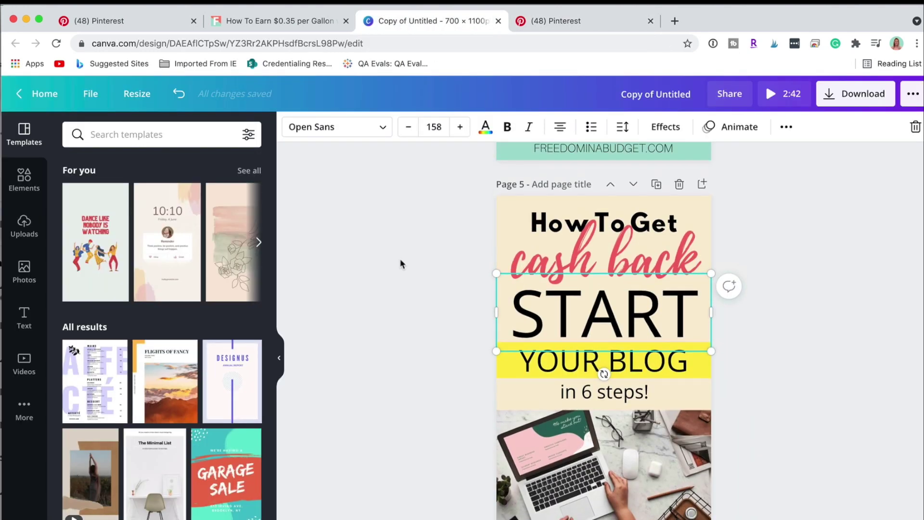
double_click(573, 325)
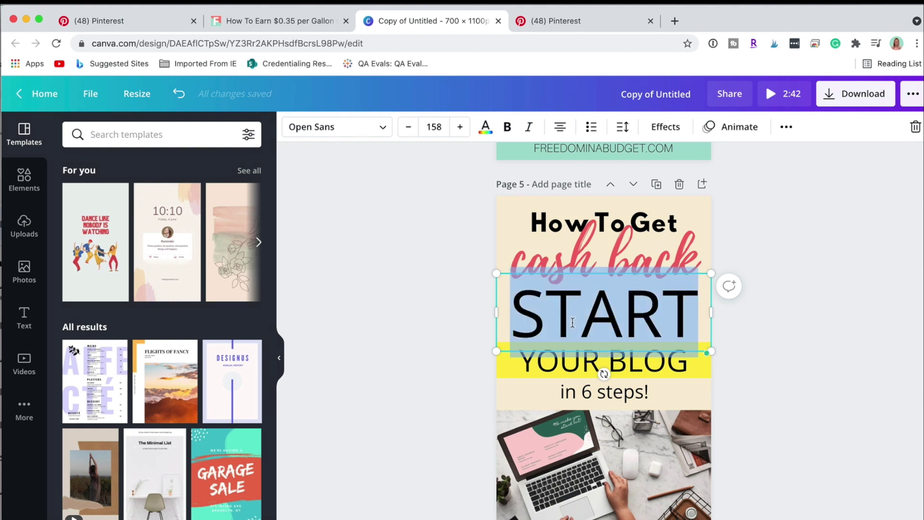
type("ON GAS")
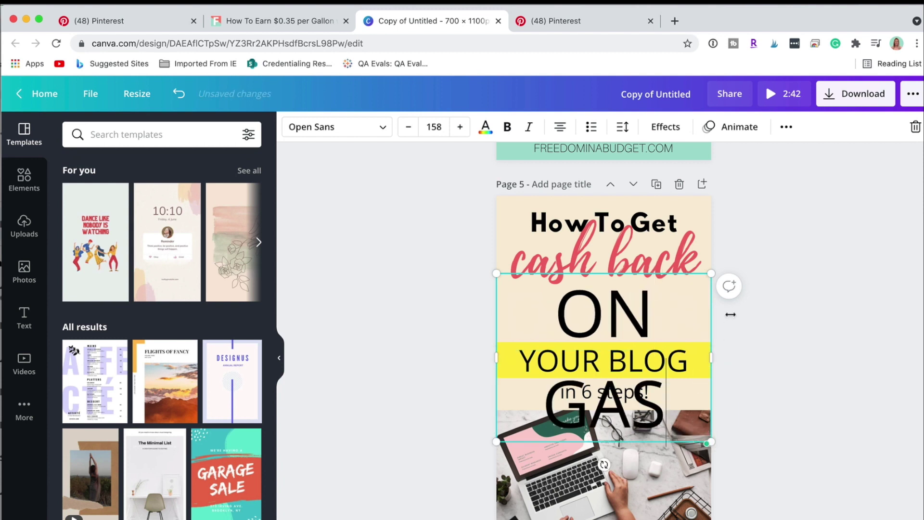
Shrink ON GAS onto one line, move it above YOUR BLOG, and nudge 'cash back' lower.
left_click_drag(716, 269, 711, 378)
left_click_drag(631, 310, 629, 284)
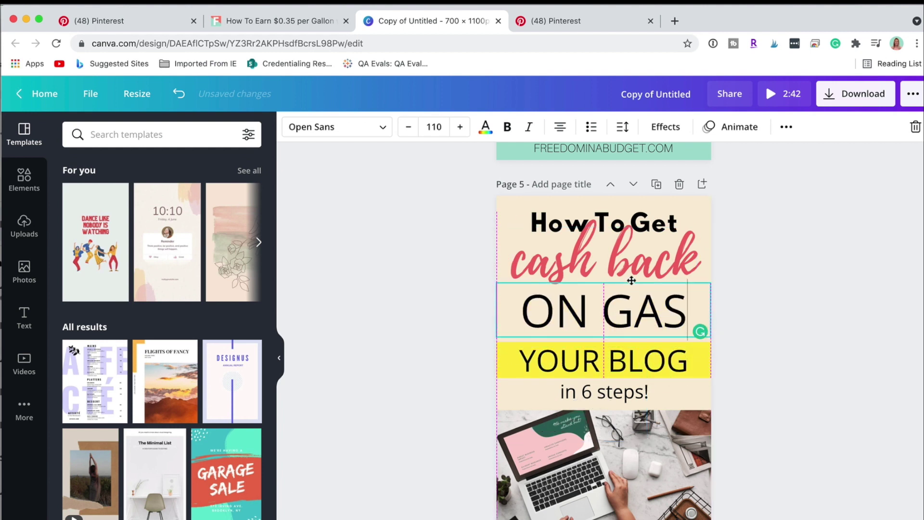
left_click(627, 246)
left_click_drag(627, 247, 627, 255)
Replace the yellow bar's 'YOUR BLOG' text with '35'.
left_click(665, 322)
left_click(751, 332)
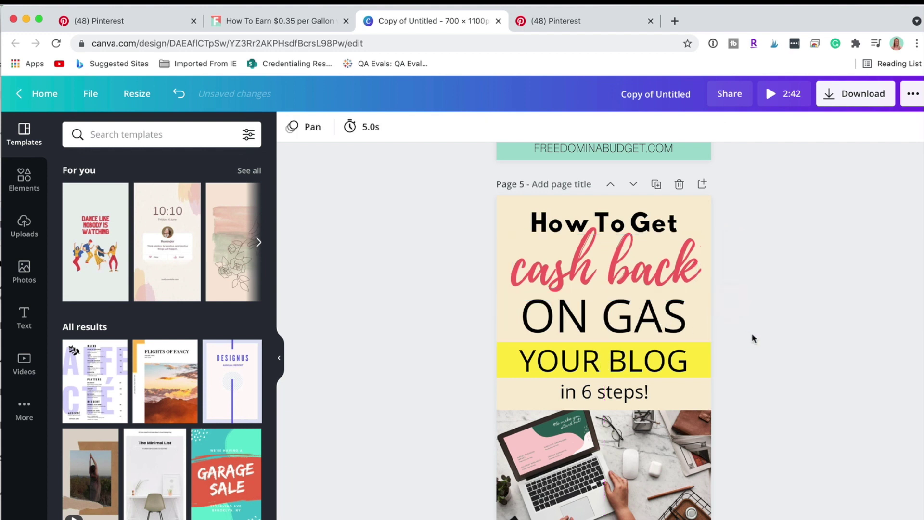
left_click(665, 368)
left_click(664, 366)
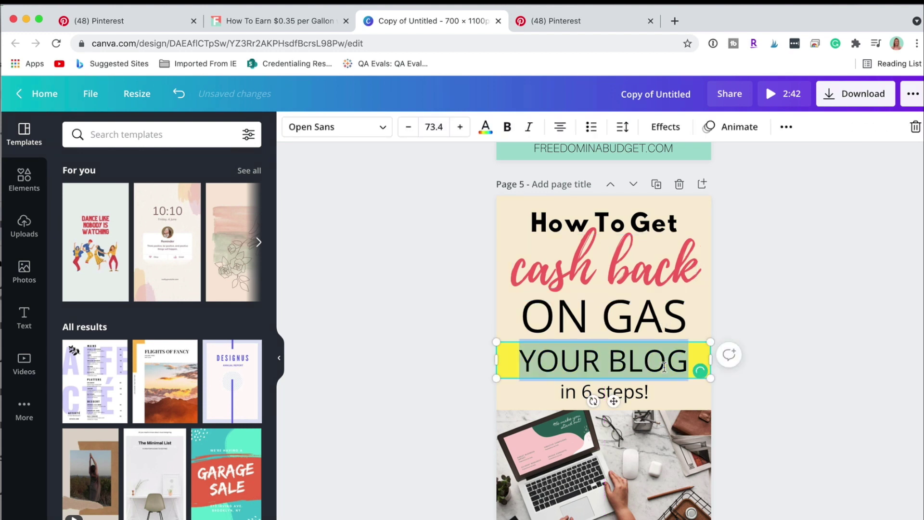
type("35")
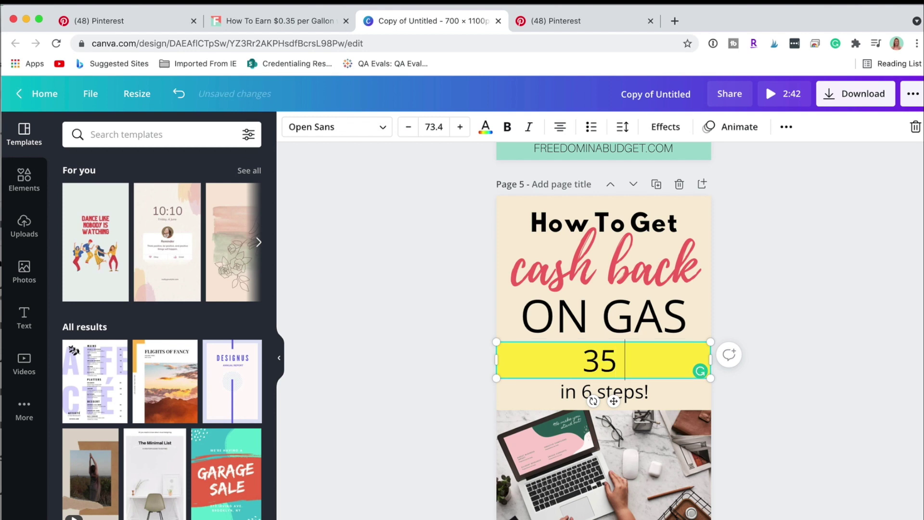
Insert a shrunken black cent sign from an Elements search for 'CENT', and add 'PER GALLON' after 35.
left_click(25, 179)
left_click(159, 134)
type("CENT")
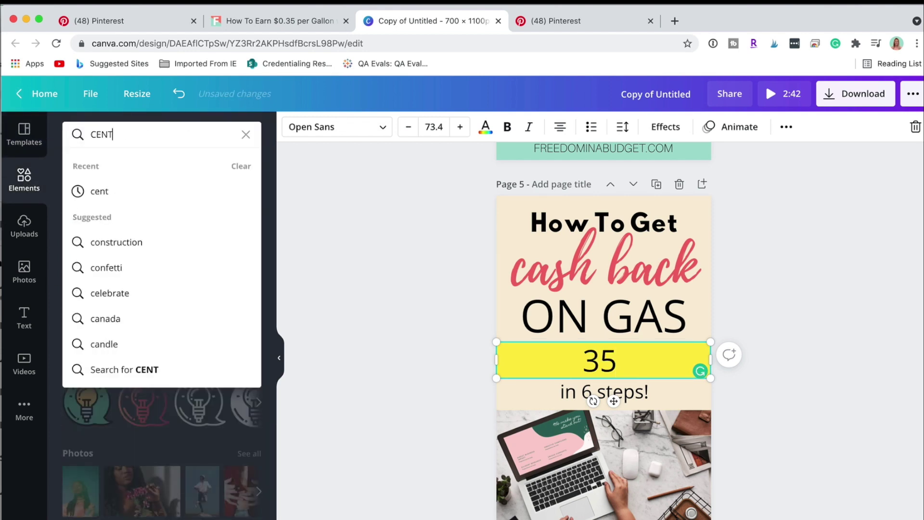
key("Return")
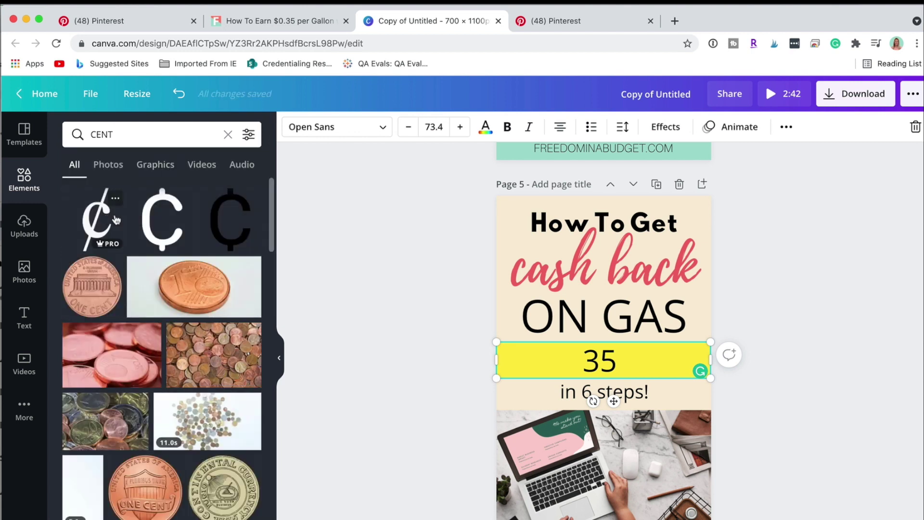
left_click(235, 228)
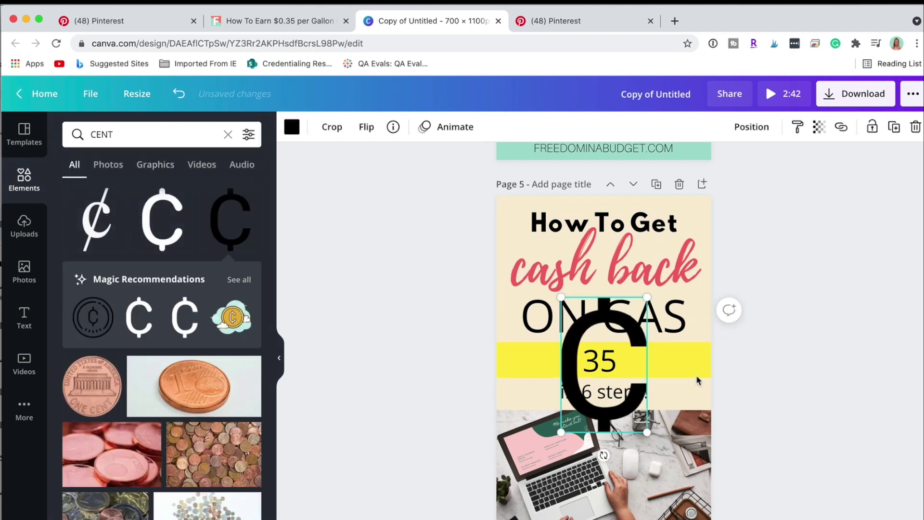
left_click_drag(651, 292, 683, 384)
left_click(619, 366)
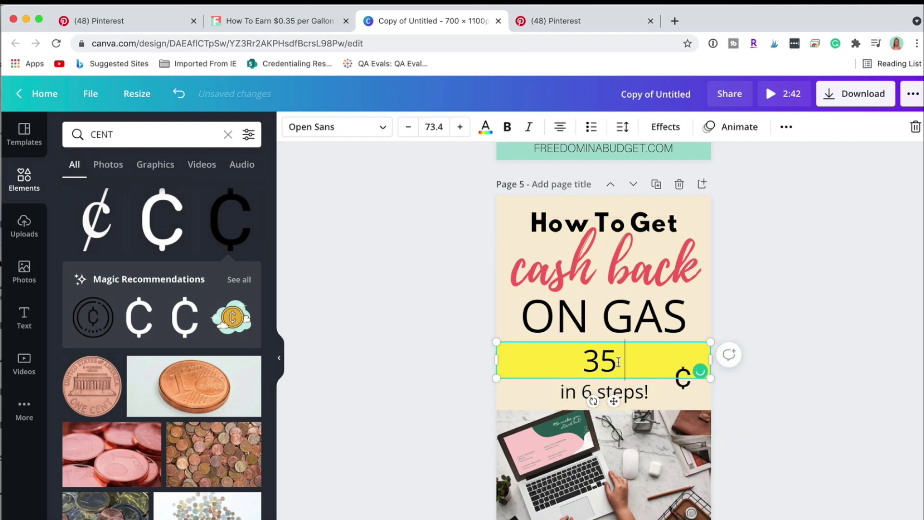
type(".    ")
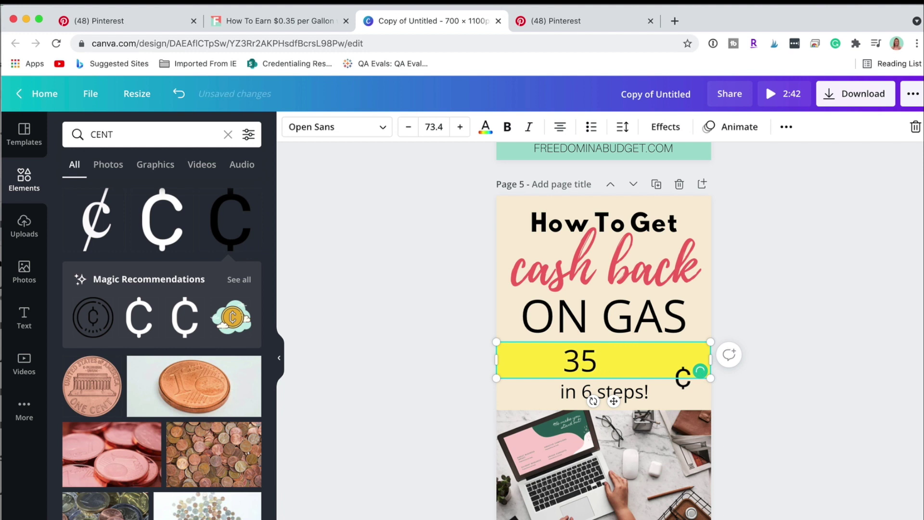
type("  PER GA")
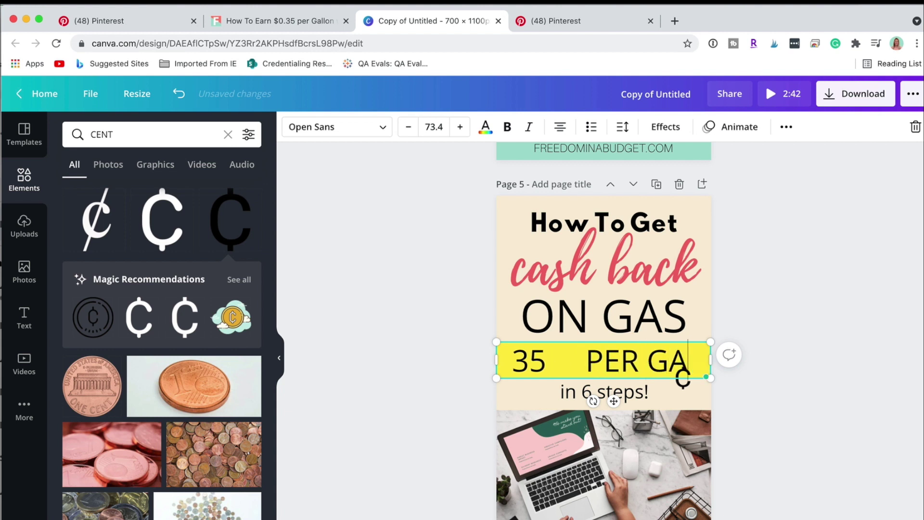
type("LLON")
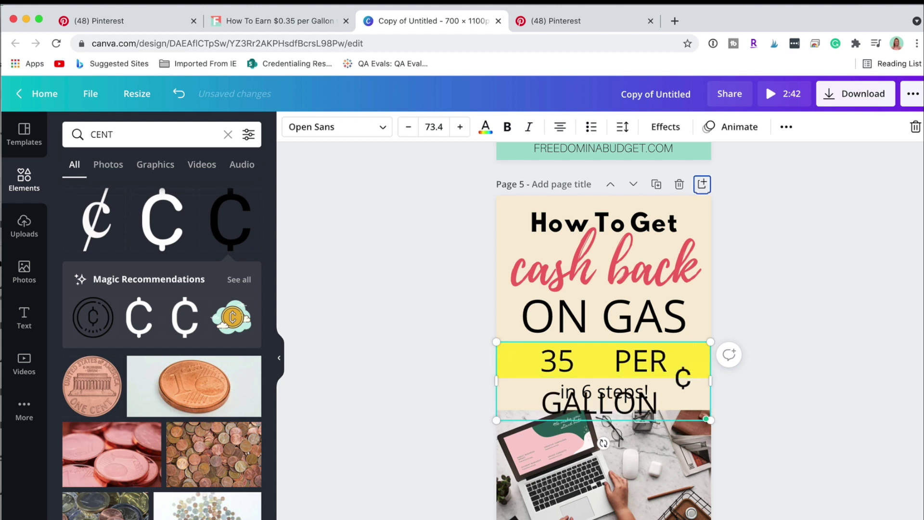
Add '!' and resize the banner text so '35 PER GALLON!' fits one line.
left_click(678, 410)
left_click(697, 291)
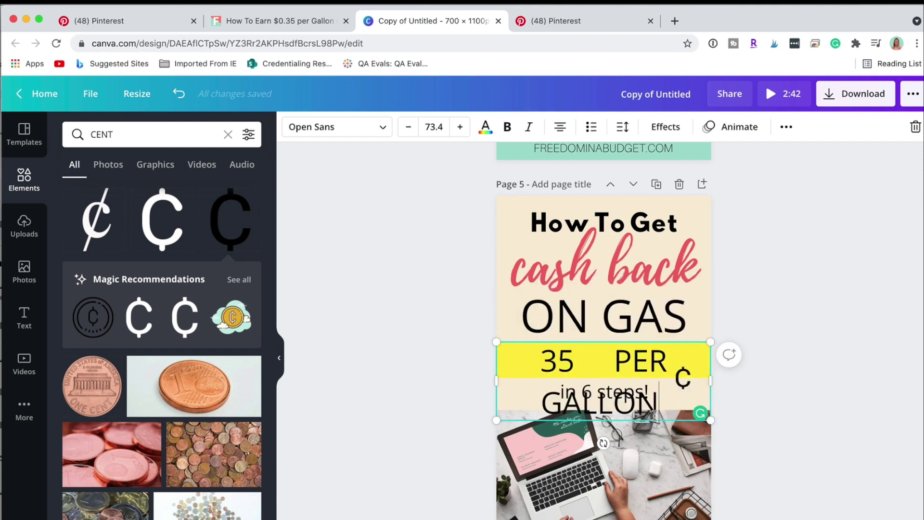
type("!")
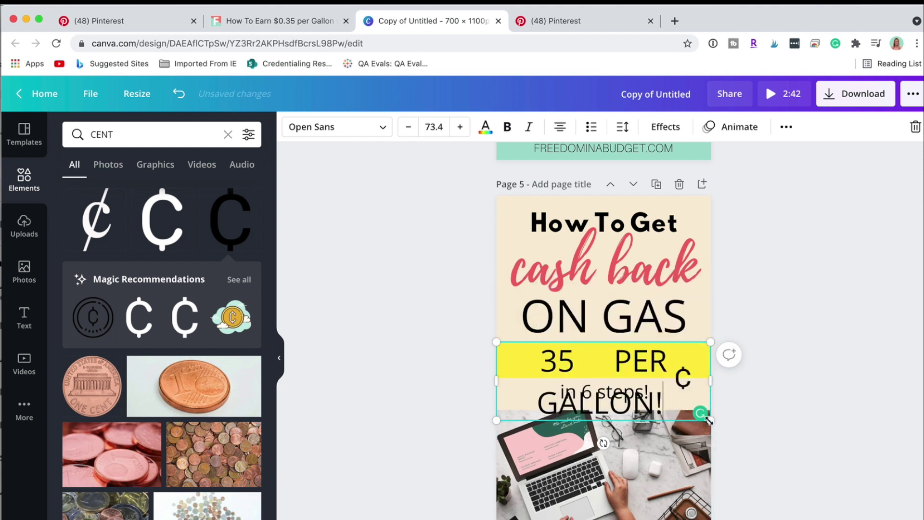
left_click_drag(704, 422, 655, 400)
left_click_drag(692, 371, 711, 370)
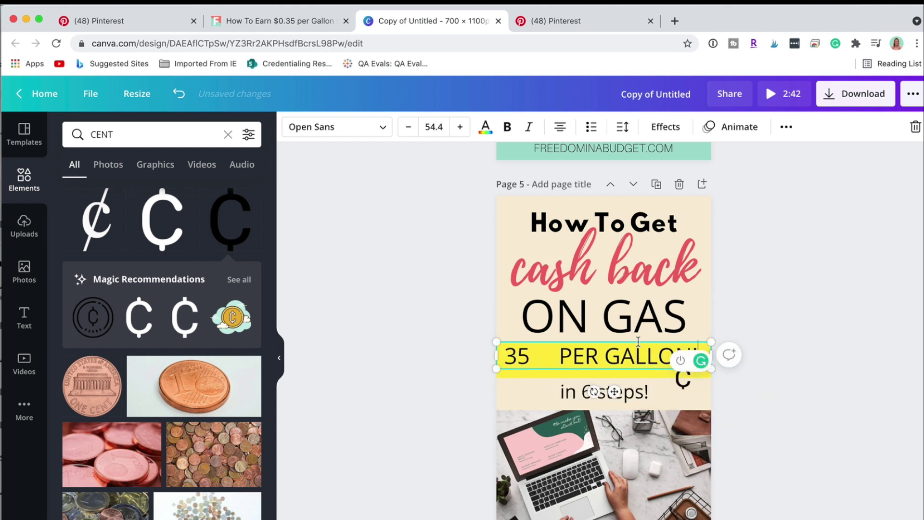
left_click(750, 405)
Move the cent sign into the gap after 35, rotating and shrinking it to fit.
left_click(683, 383)
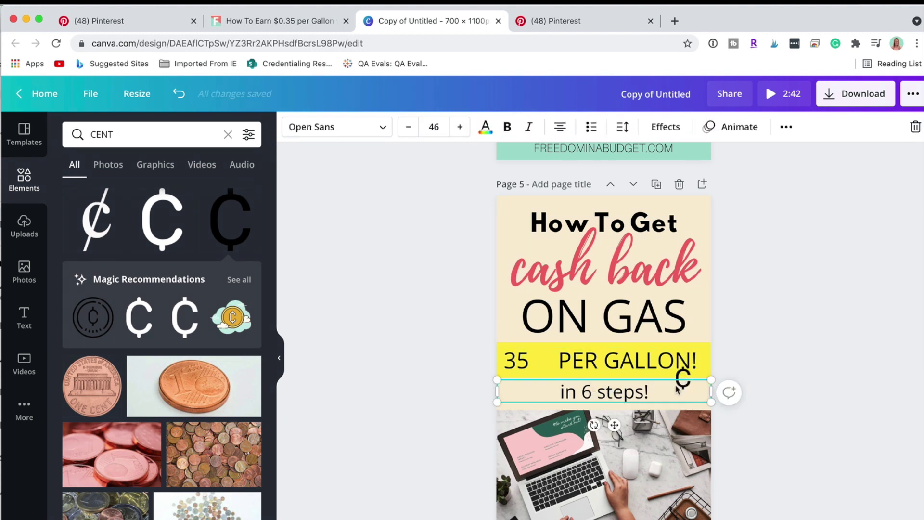
left_click_drag(682, 379, 535, 360)
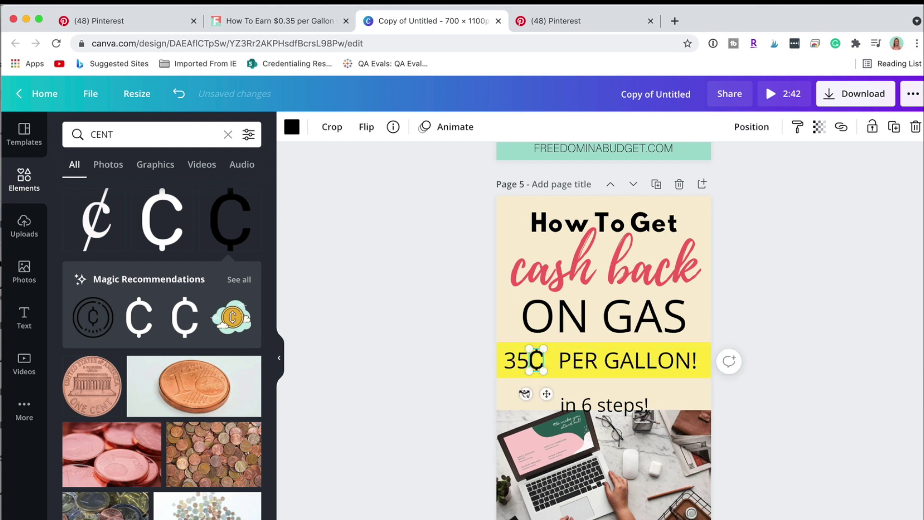
left_click_drag(526, 394, 531, 395)
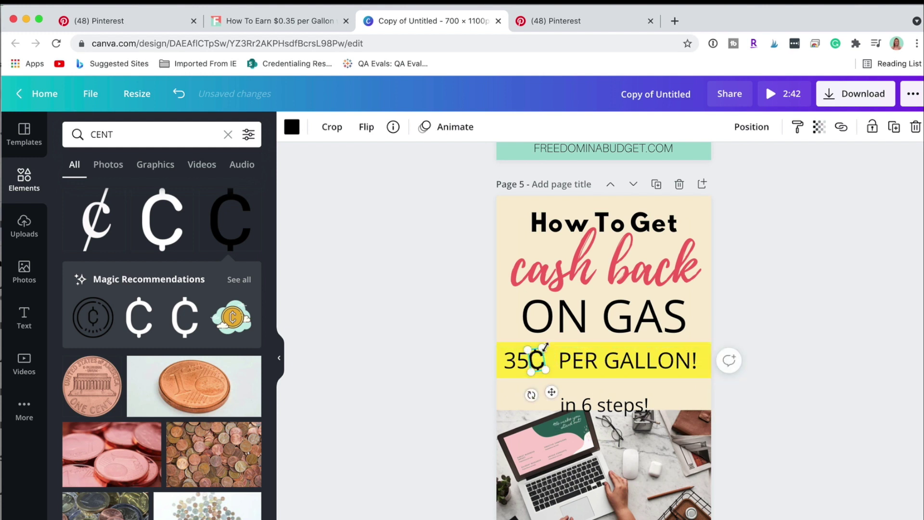
left_click_drag(543, 346, 534, 364)
left_click(535, 364)
Send the banner text backward behind the cent sign, align the ¢, and raise 'in 6 steps!' beneath.
left_click(786, 127)
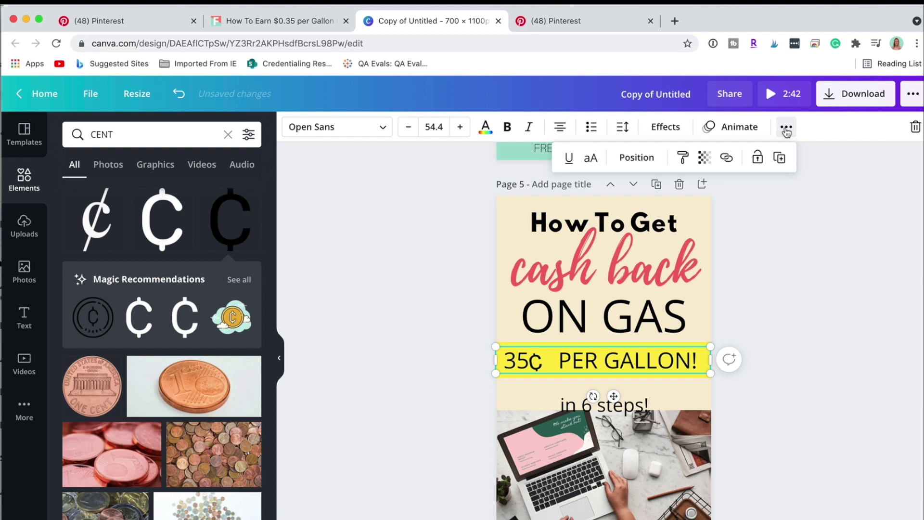
left_click(377, 422)
left_click_drag(532, 363, 536, 360)
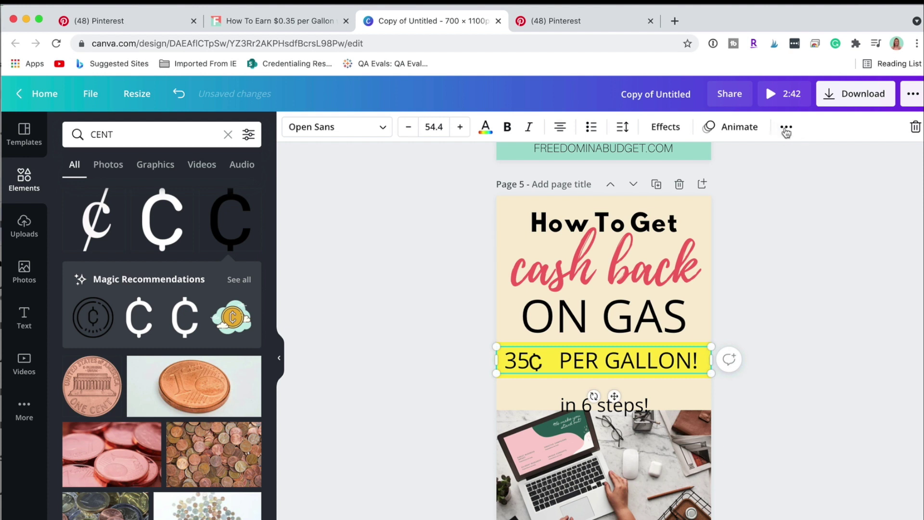
left_click(786, 128)
left_click(627, 158)
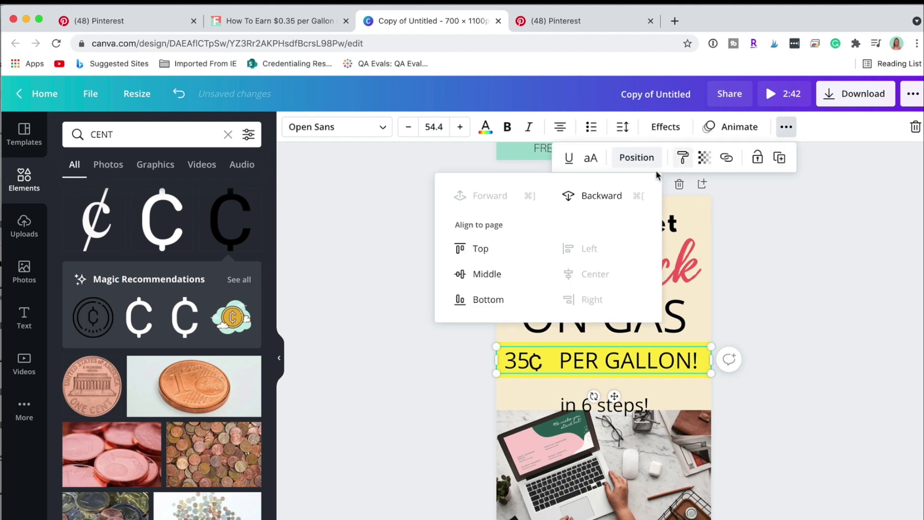
left_click(602, 195)
left_click_drag(535, 361, 535, 358)
left_click_drag(606, 401, 607, 399)
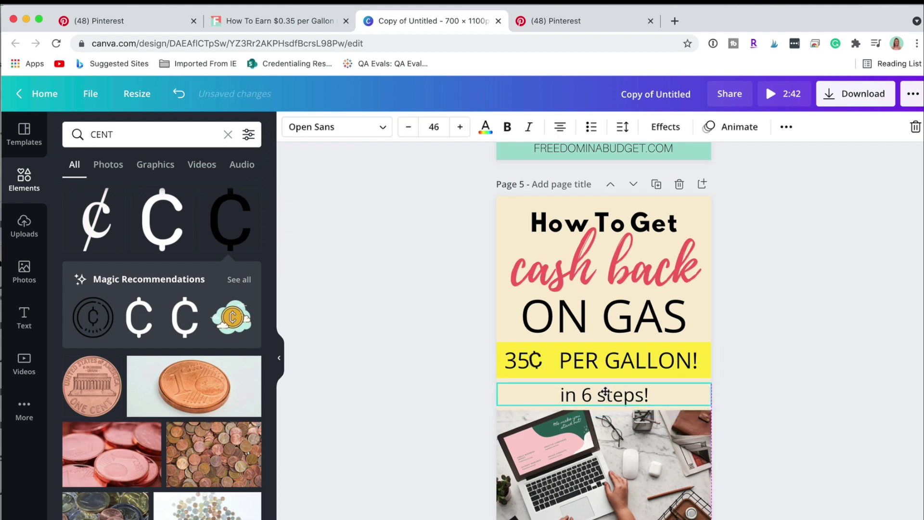
Retype 'in 6 steps!' as '[GetUpside App]' and nudge that line up slightly.
double_click(606, 393)
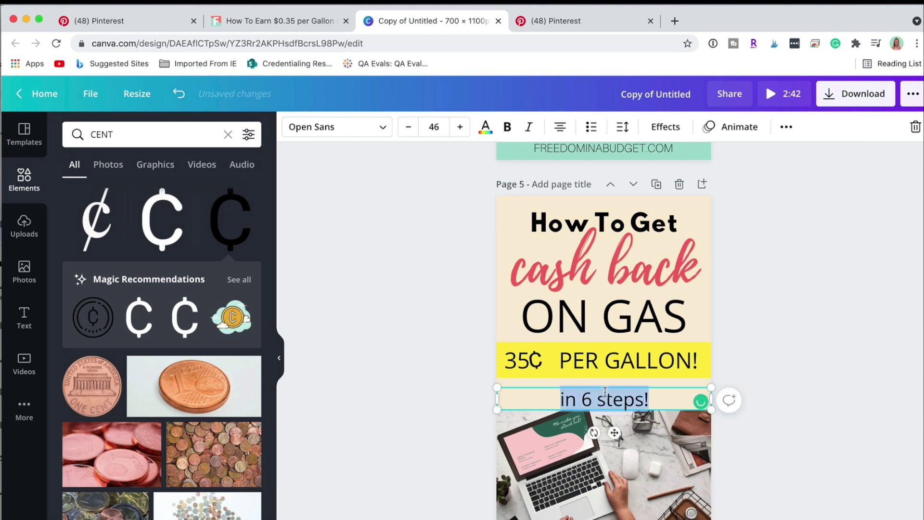
type("{")
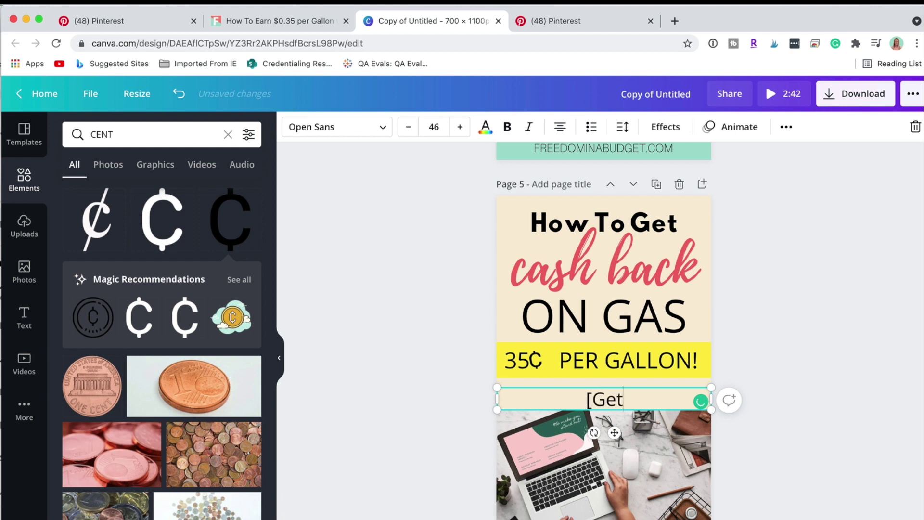
type("GetUpside ")
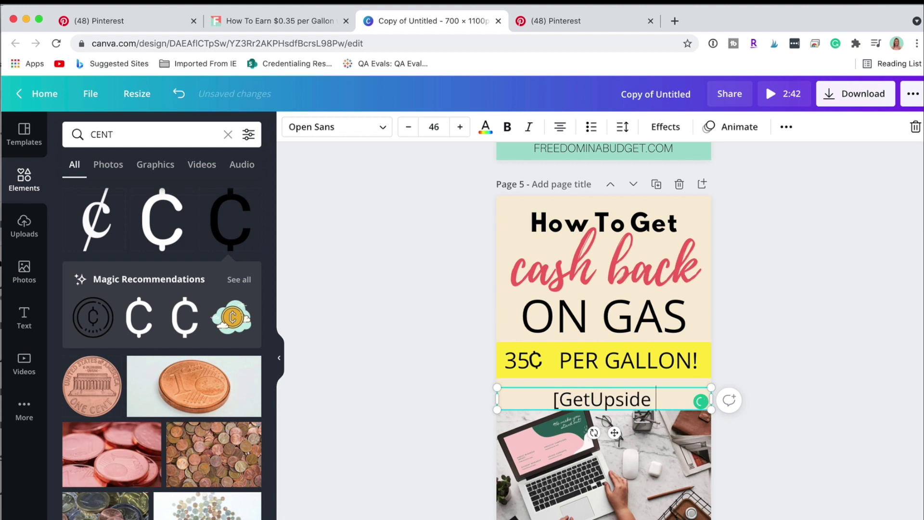
type("App]")
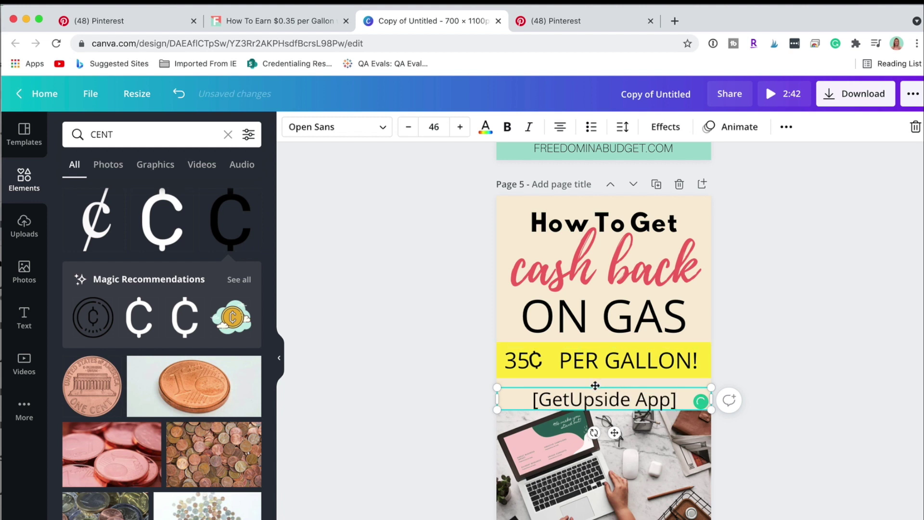
left_click_drag(594, 385, 595, 381)
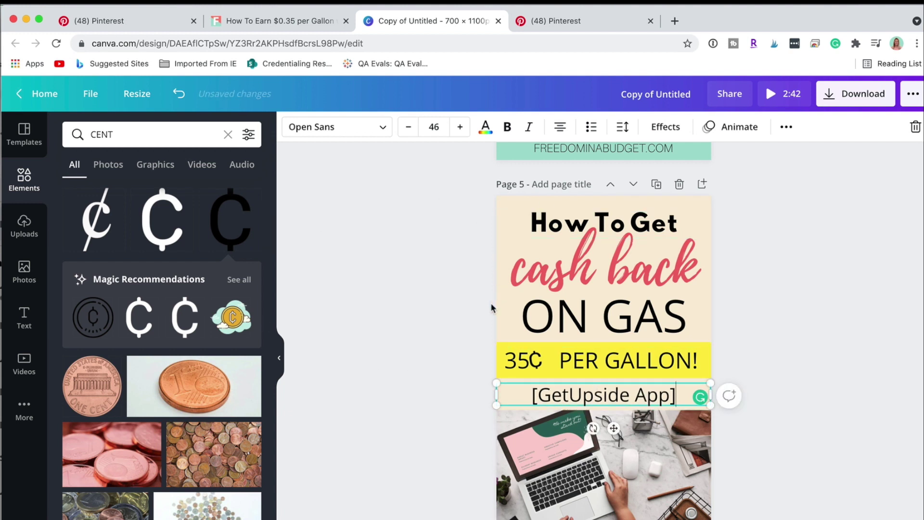
Recolour the yellow 35¢ PER GALLON! banner dark green from the toolbar colour swatches.
left_click(500, 348)
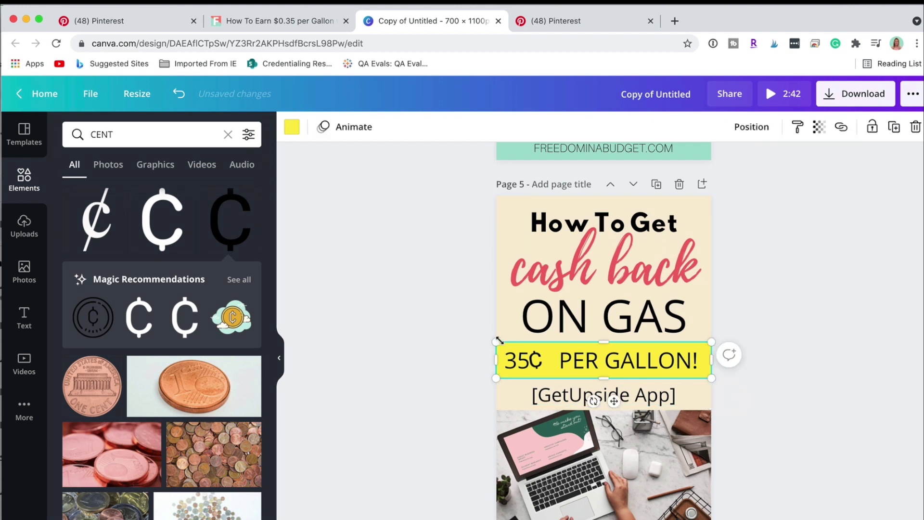
left_click(292, 128)
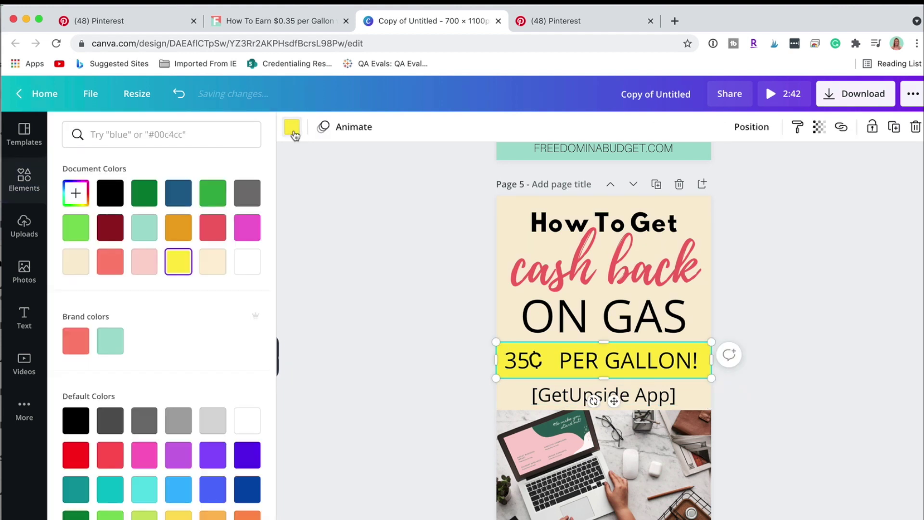
left_click(76, 229)
left_click(212, 187)
key("Escape")
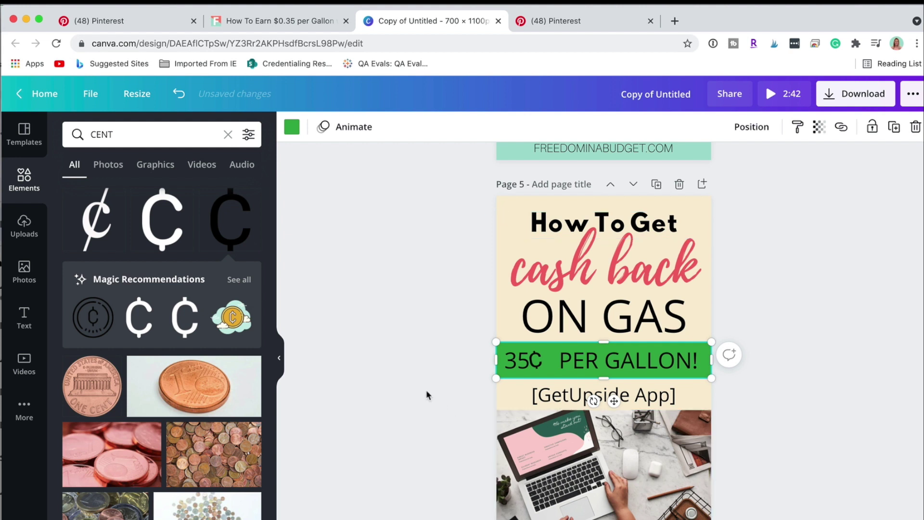
left_click(403, 373)
scroll(403, 372, "down", 1)
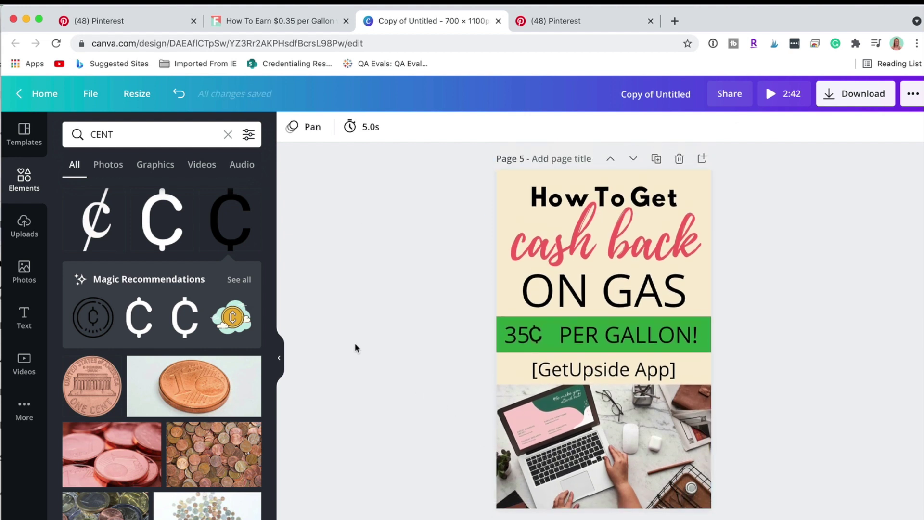
Nudge the How To Get heading, ON GAS, the green banner and the [GetUpside App] line upward.
left_click(586, 195)
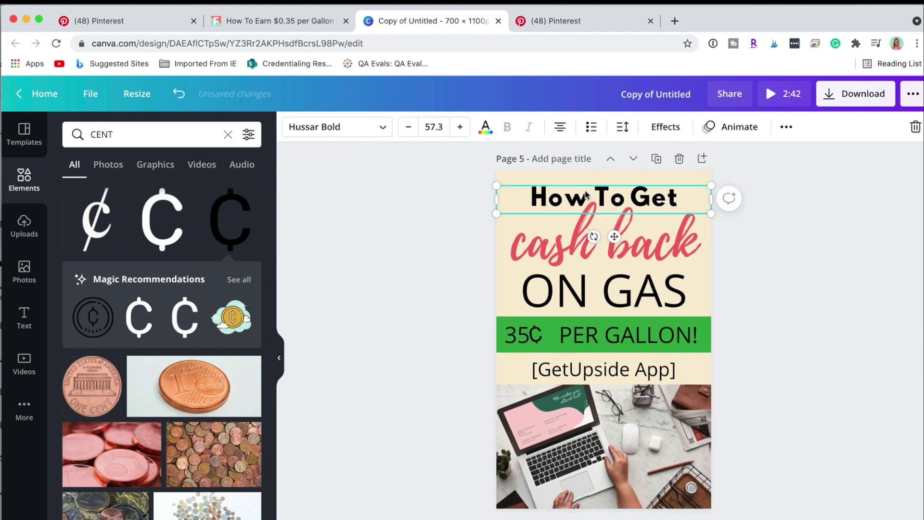
key("Up")
key("Up")
key("Up")
key("Up")
key("Up")
key("Up")
key("Up")
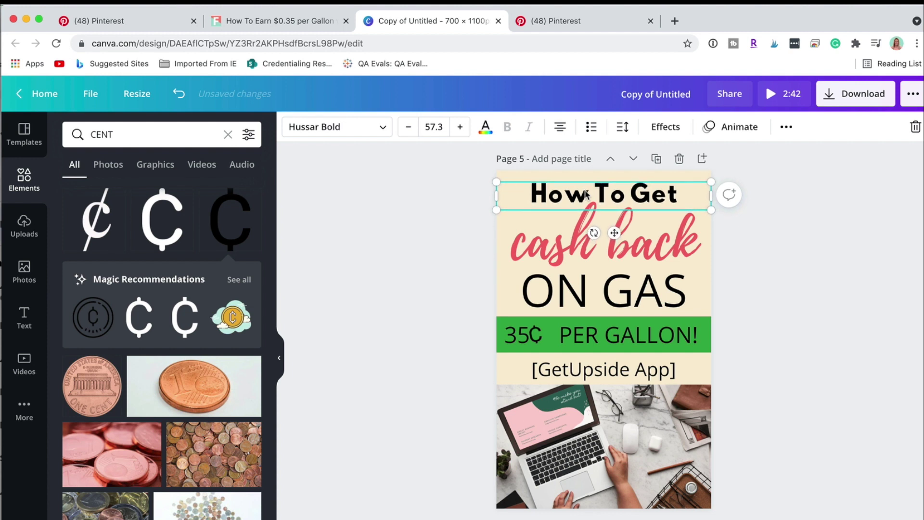
left_click(582, 238)
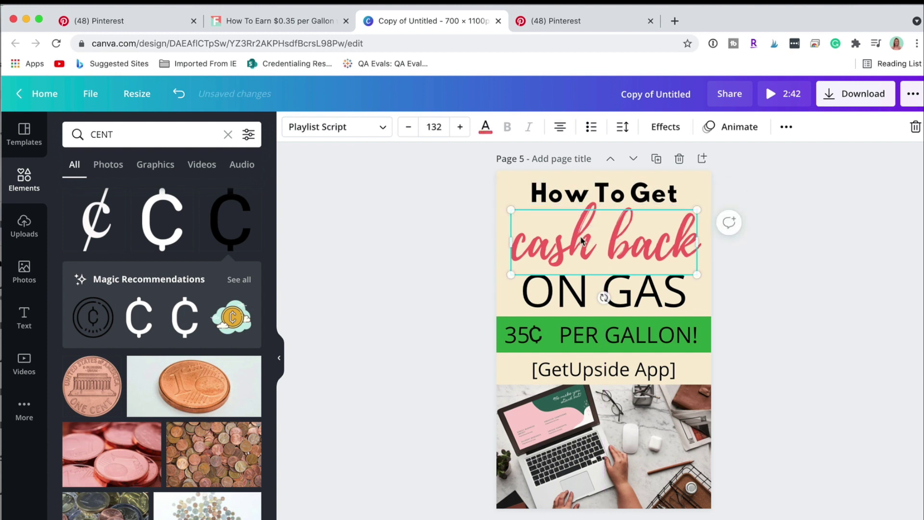
left_click(583, 291)
left_click_drag(583, 291, 580, 282)
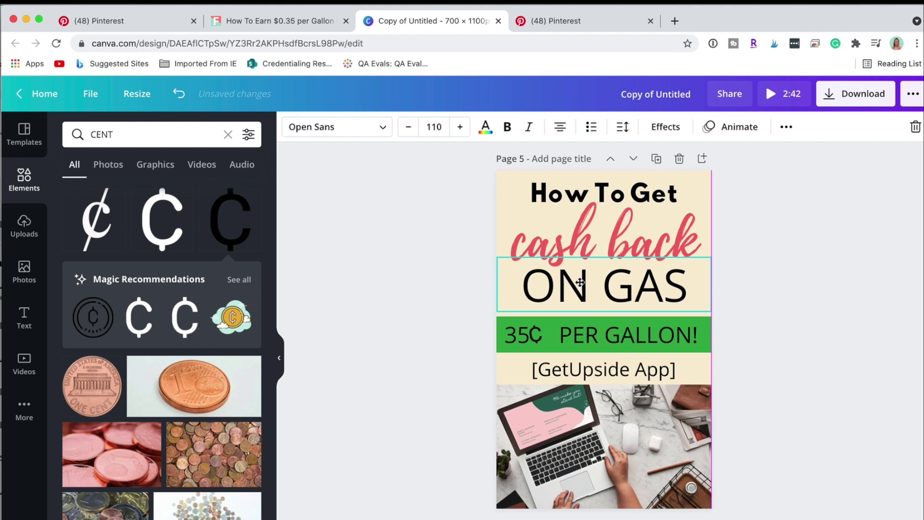
left_click(672, 336)
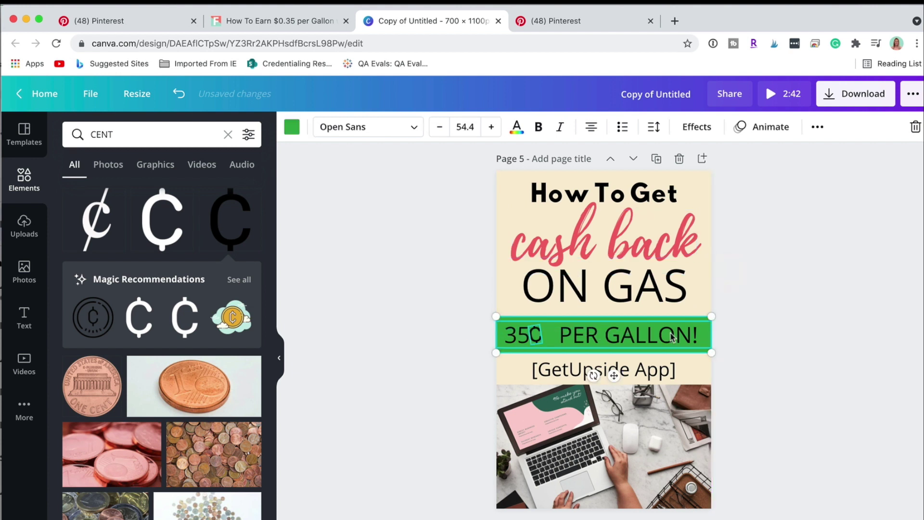
left_click_drag(672, 336, 673, 329)
left_click_drag(670, 371, 669, 367)
Search the stock Photos library for 'gas'.
left_click(24, 272)
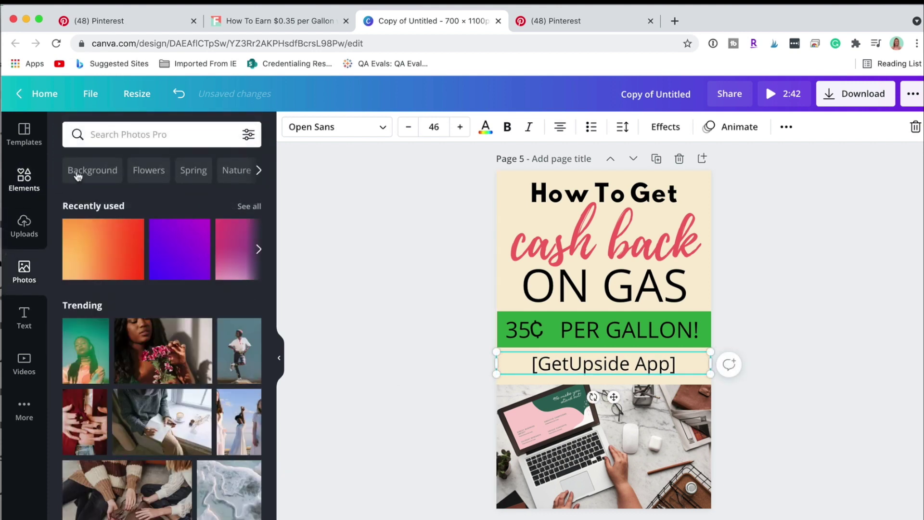
left_click(129, 135)
type("gas")
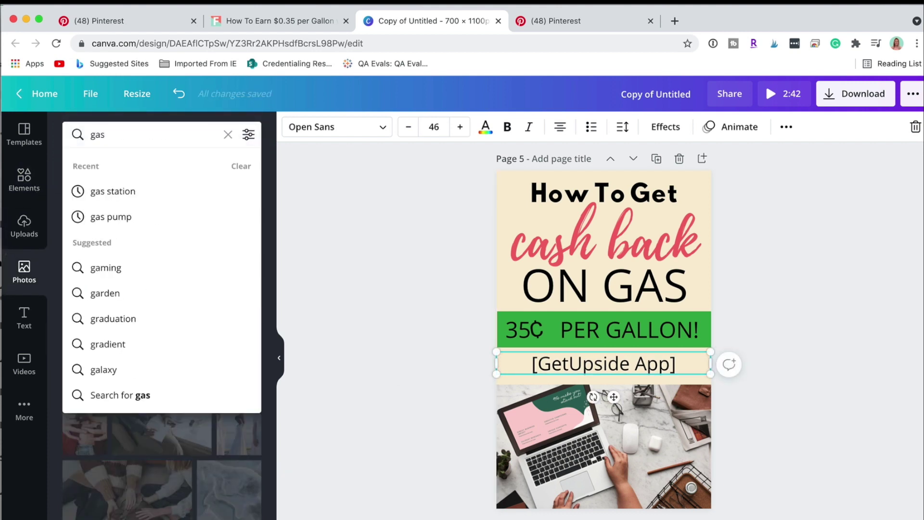
key("Return")
scroll(126, 419, "down", 5)
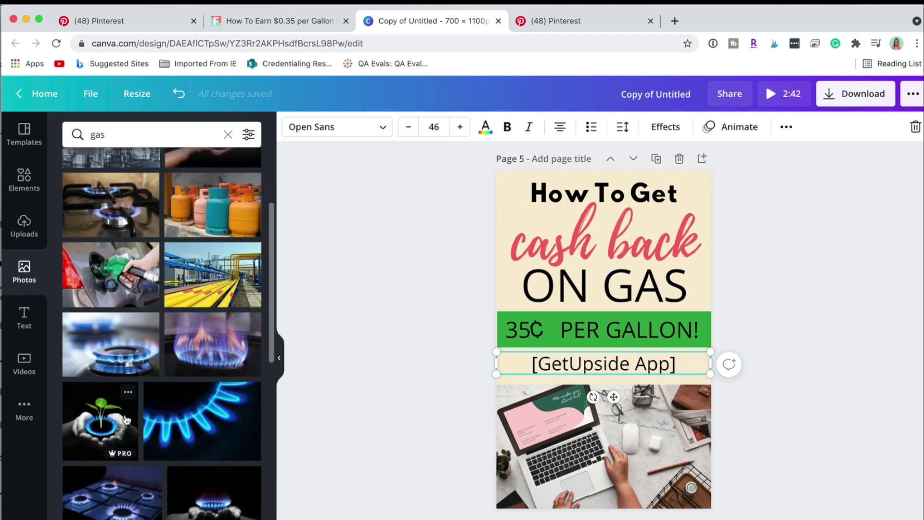
Delete the laptop photo and place the hand-refuelling gas-pump photo below '[GetUpside App]'.
left_click(391, 423)
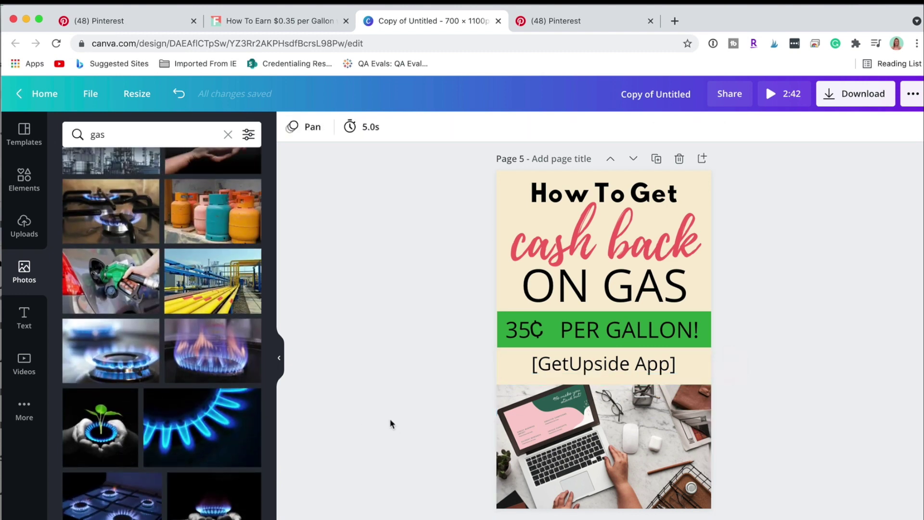
scroll(391, 423, "down", 4)
scroll(391, 424, "up", 3)
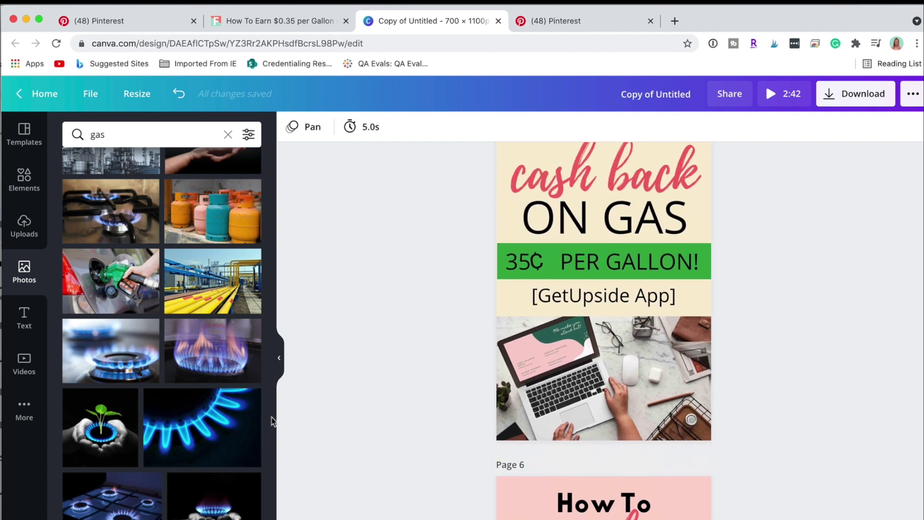
left_click(543, 377)
key("Delete")
left_click(137, 289)
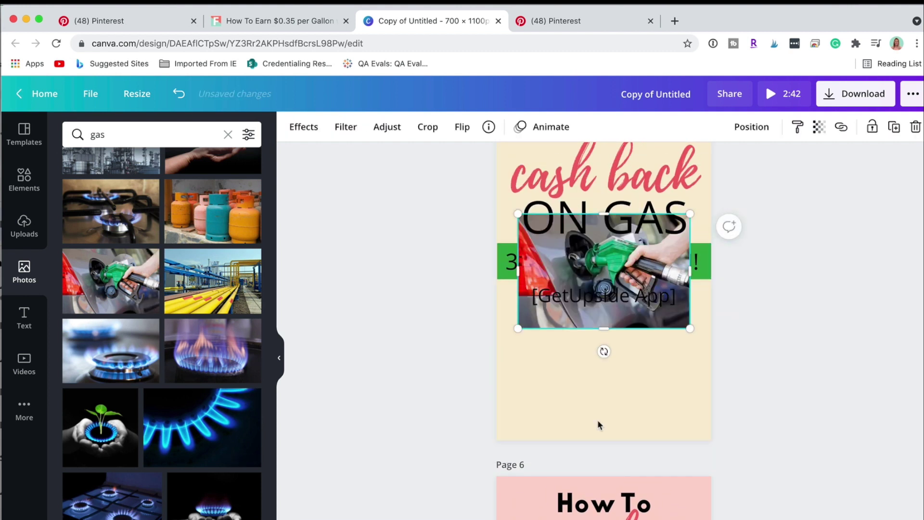
left_click_drag(655, 322, 725, 432)
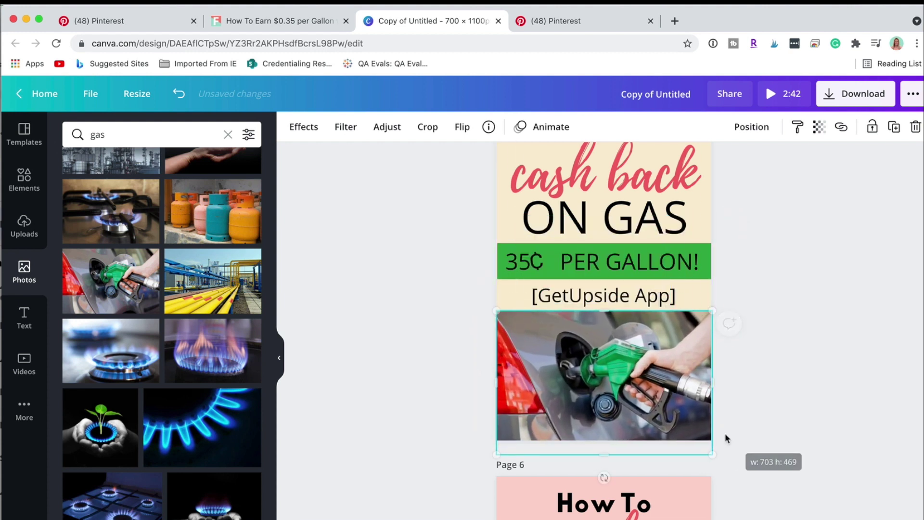
left_click(798, 377)
scroll(798, 377, "up", 2)
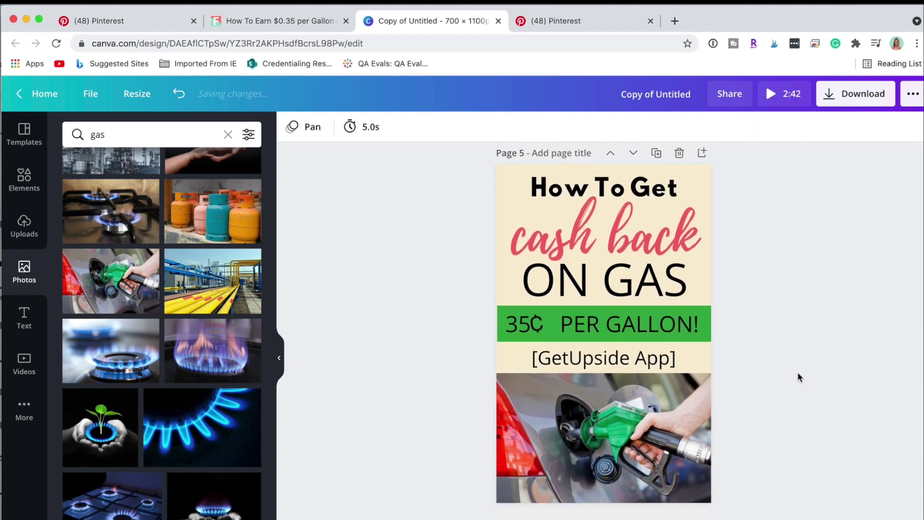
left_click(575, 23)
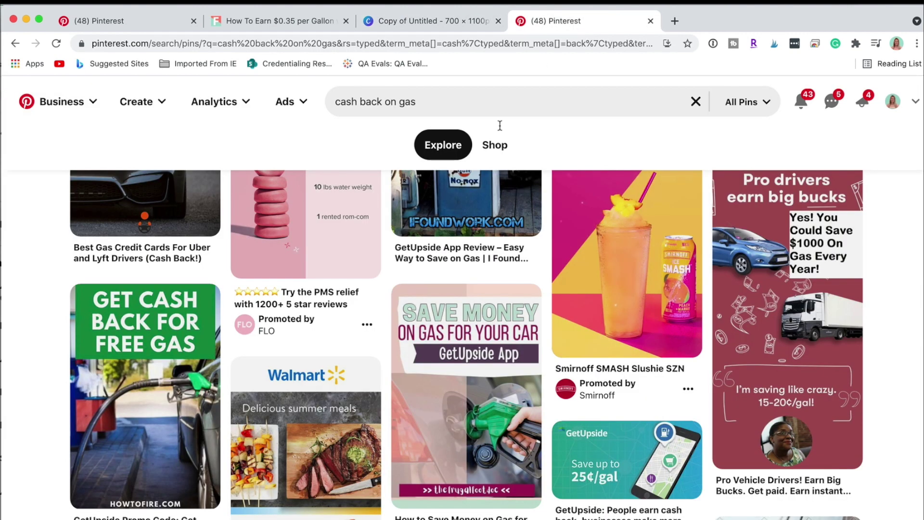
scroll(41, 383, "up", 3)
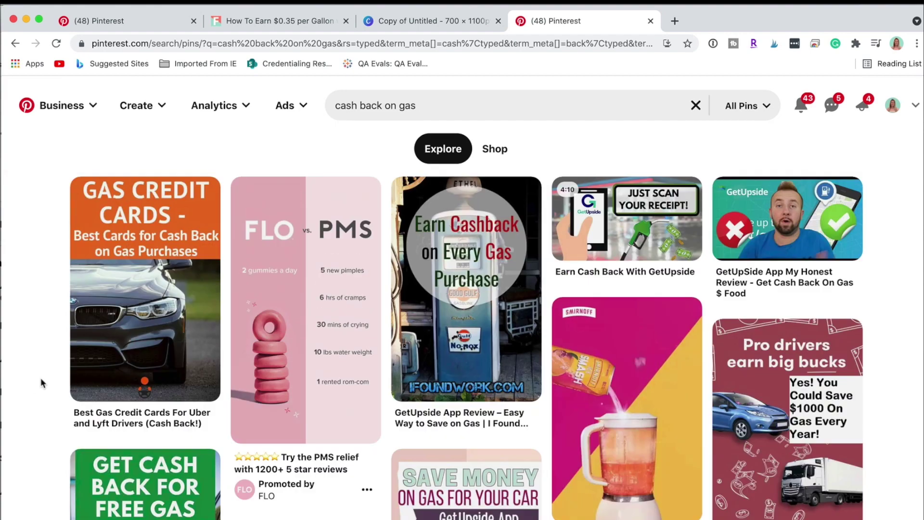
scroll(41, 383, "down", 9)
scroll(41, 382, "down", 3)
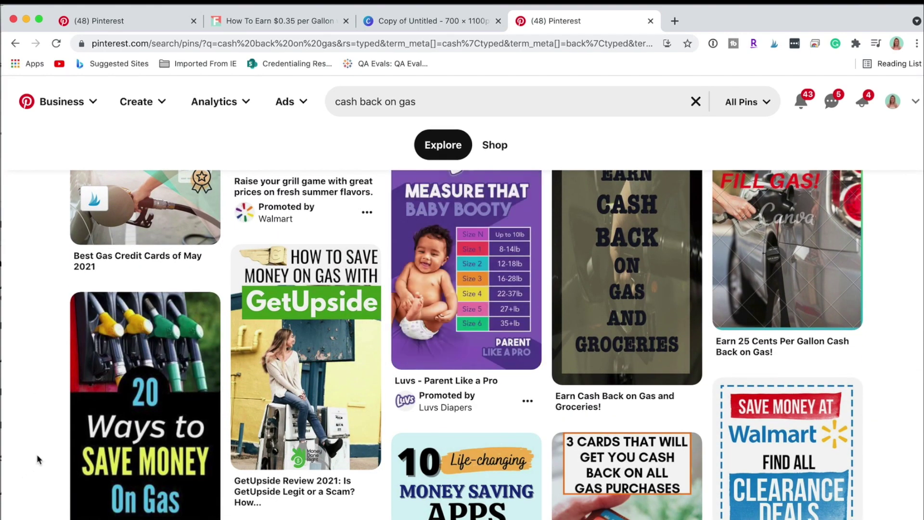
scroll(37, 454, "down", 6)
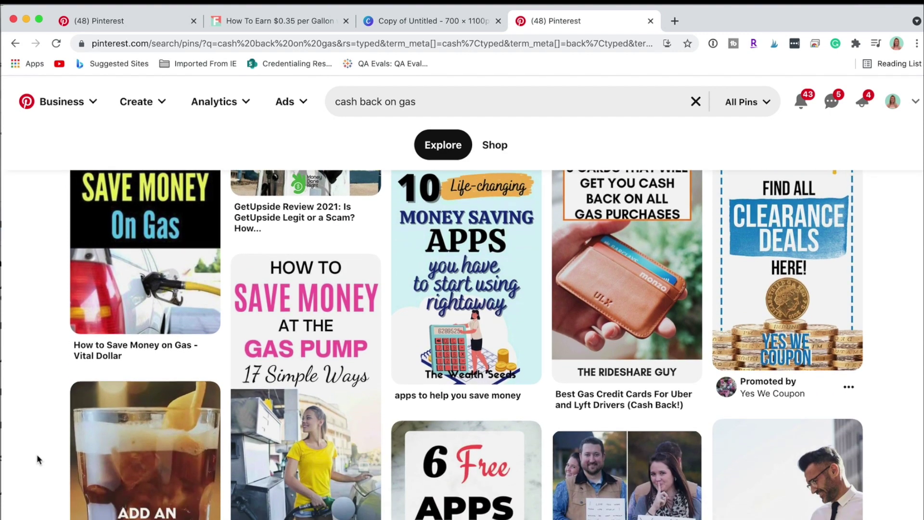
scroll(37, 454, "down", 3)
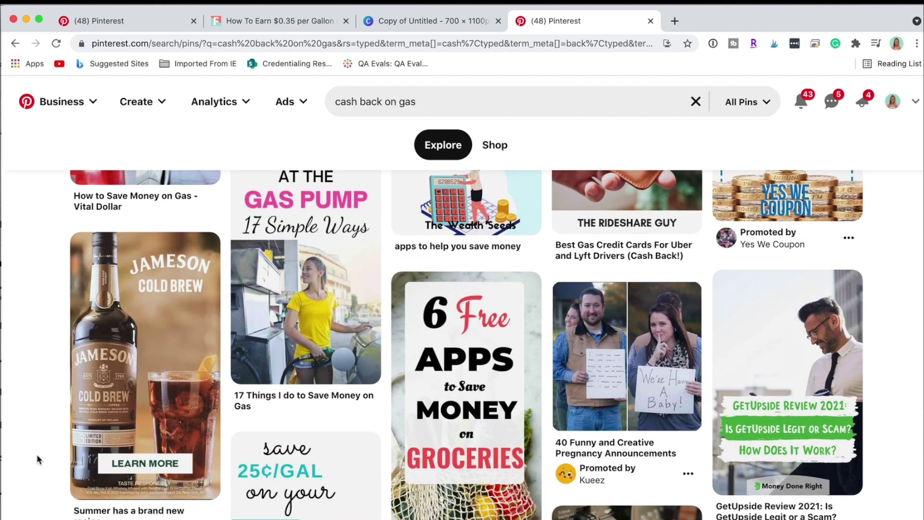
scroll(36, 454, "down", 10)
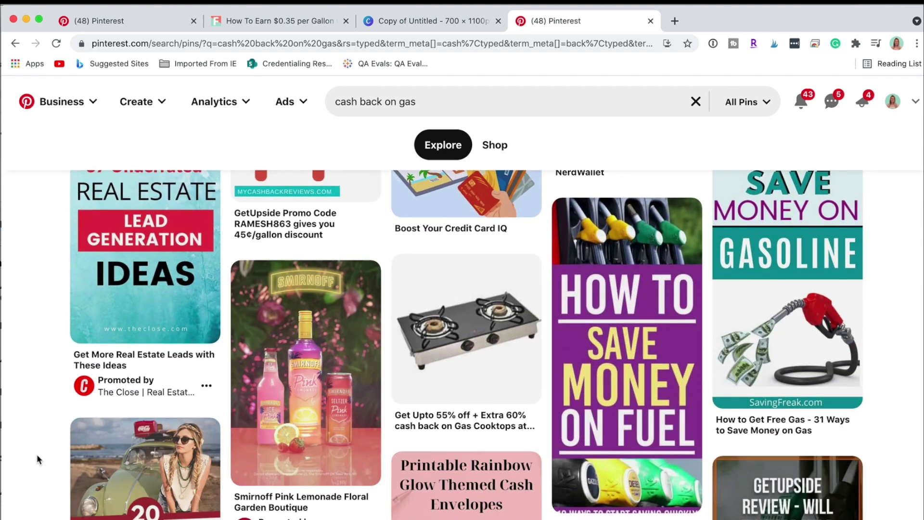
scroll(37, 454, "down", 3)
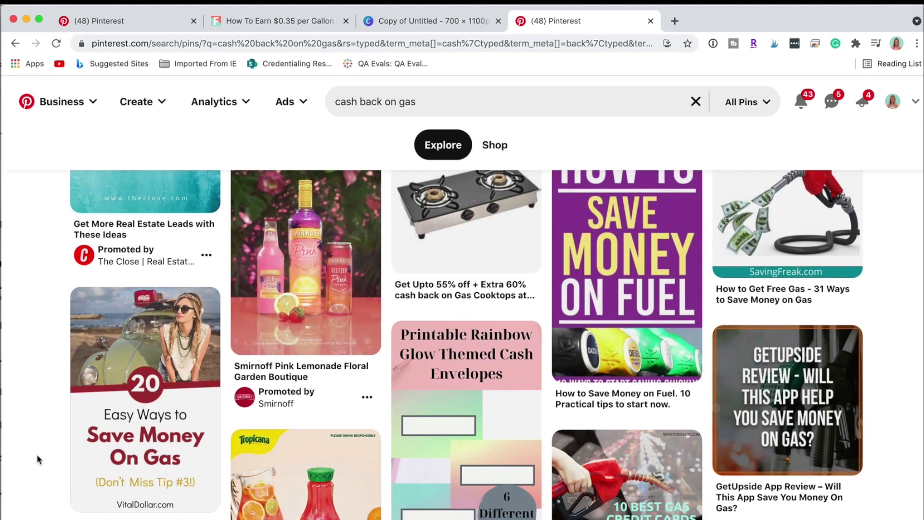
scroll(36, 454, "down", 8)
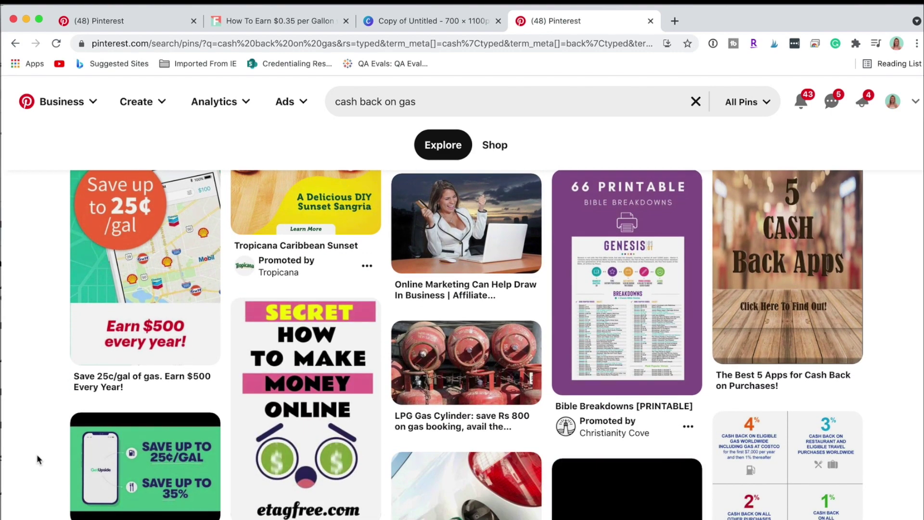
scroll(36, 455, "up", 1)
scroll(37, 454, "down", 9)
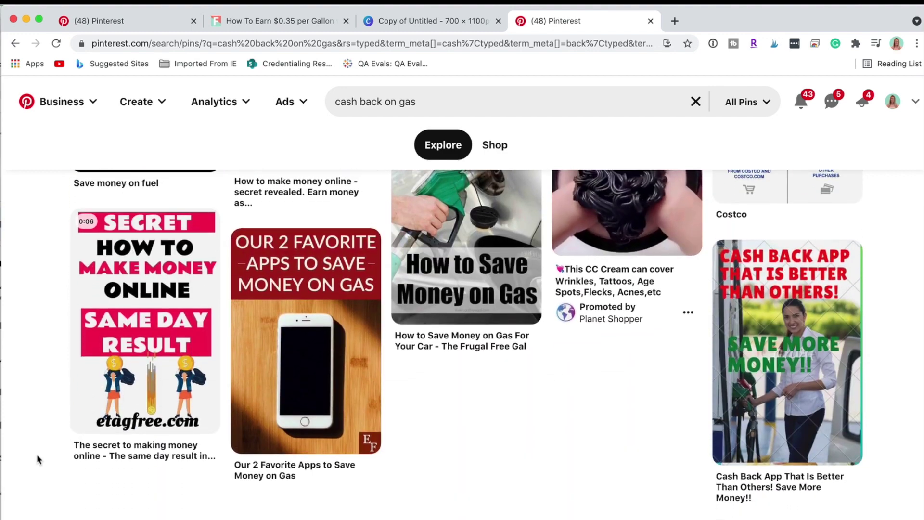
scroll(37, 454, "down", 1)
scroll(36, 455, "up", 7)
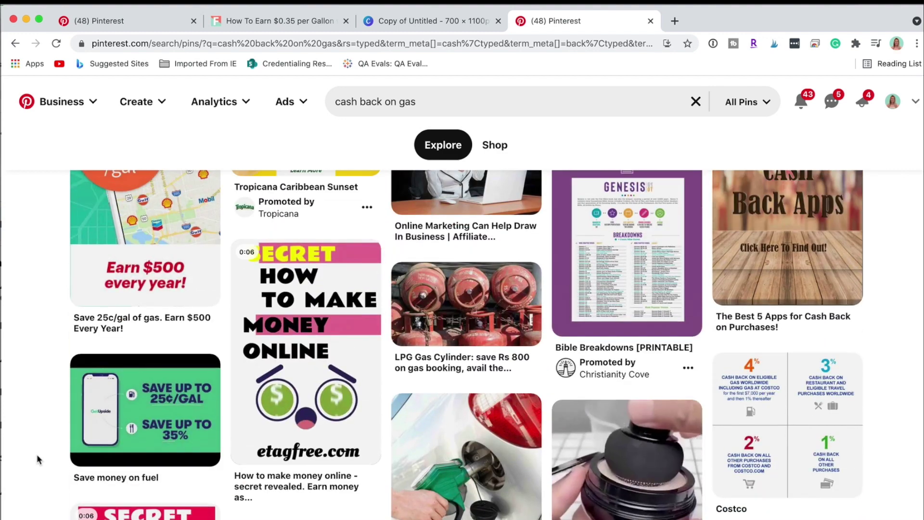
Back in the Canva design, set the page 5 background to dark violet.
left_click(421, 23)
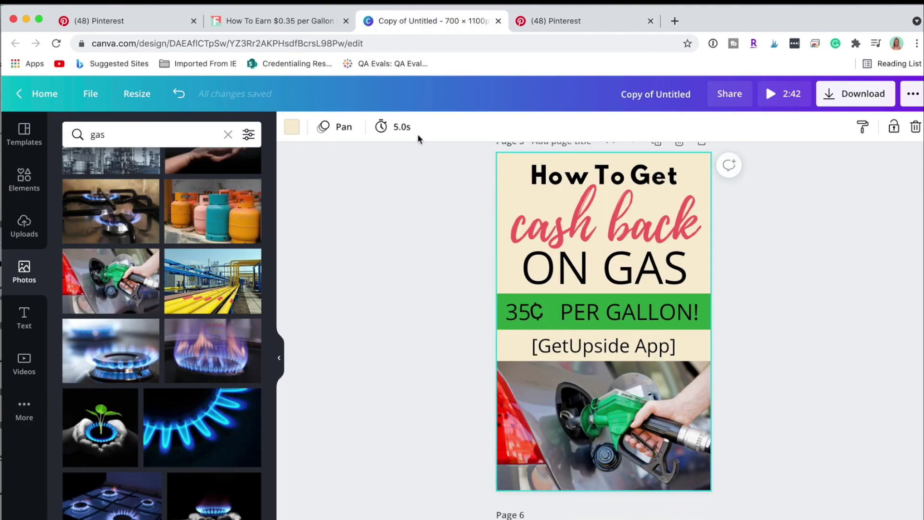
left_click(291, 127)
scroll(199, 352, "down", 2)
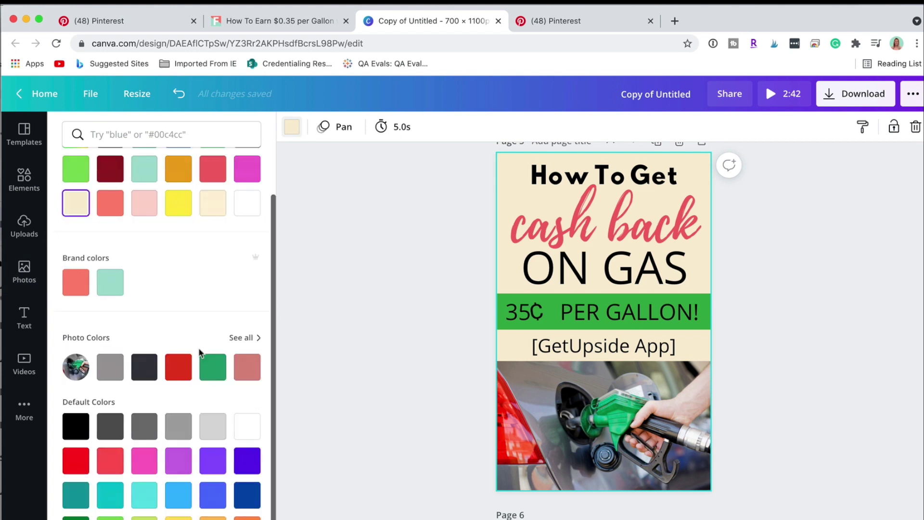
left_click(247, 462)
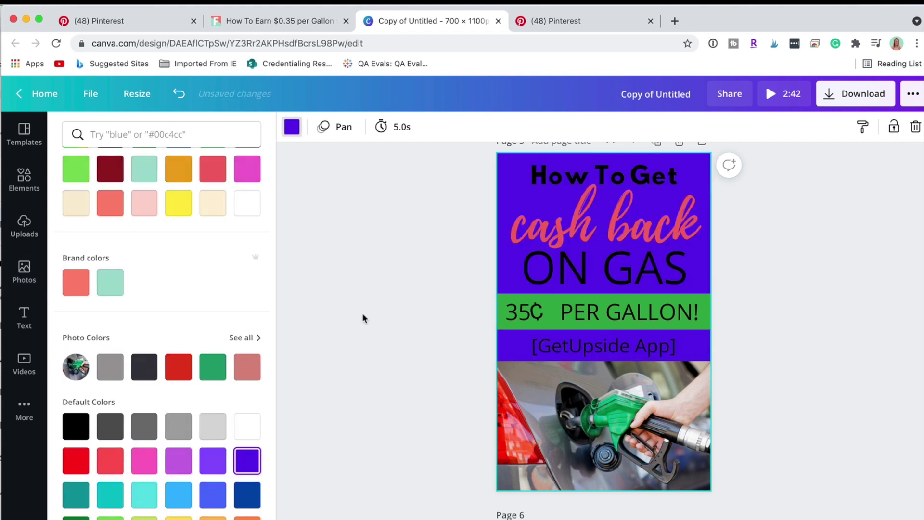
left_click(385, 266)
Turn the 'How To Get', 'ON GAS' and '[GetUpside App]' text white.
left_click(528, 174)
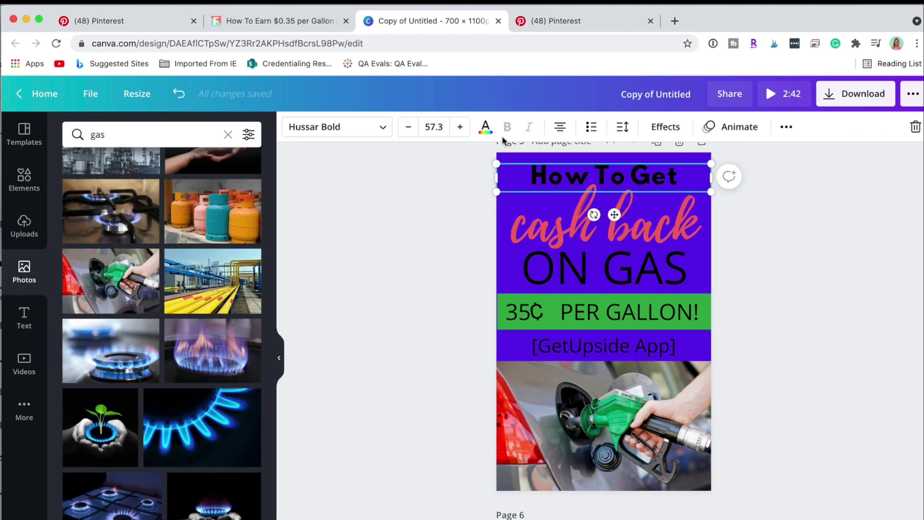
left_click(485, 127)
left_click(237, 260)
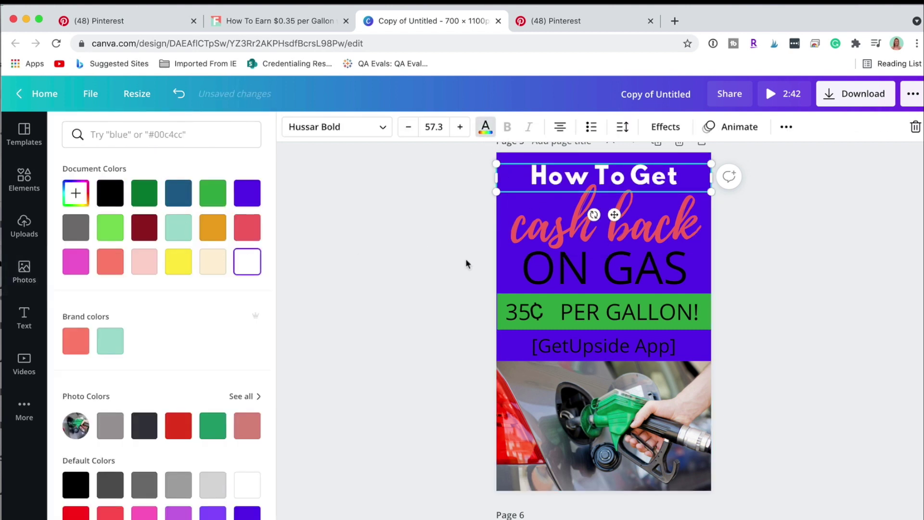
left_click(544, 270)
left_click(544, 269)
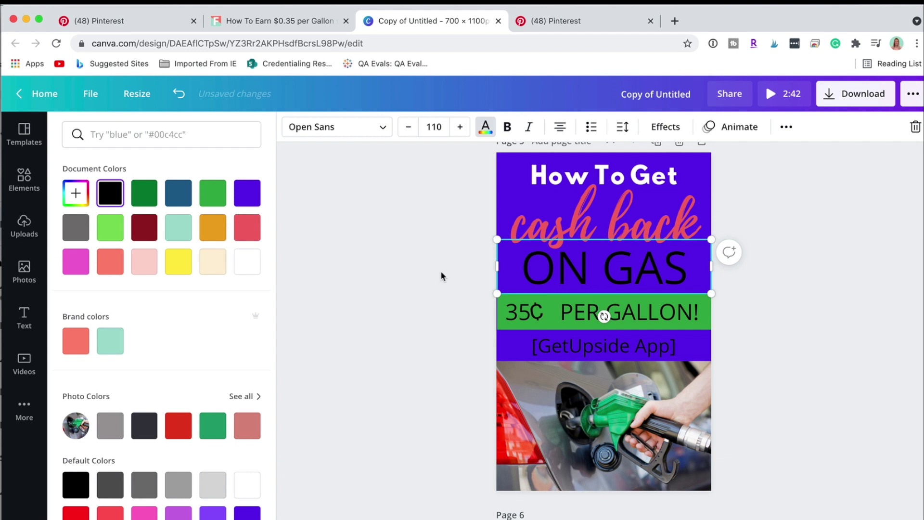
left_click(247, 261)
left_click(523, 342)
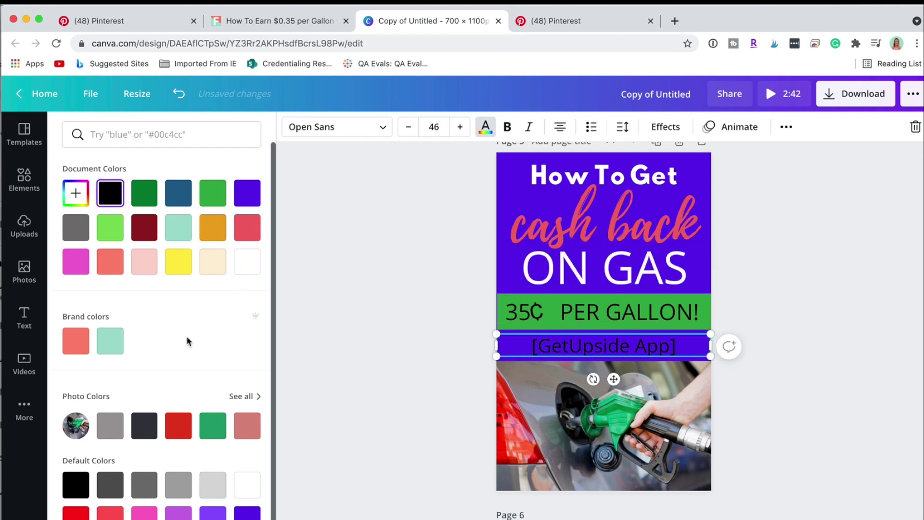
left_click(237, 266)
left_click(386, 296)
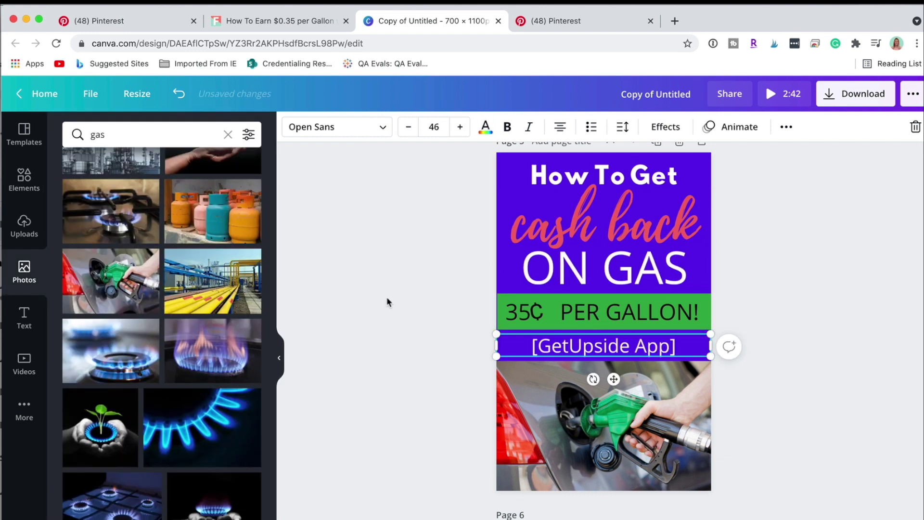
Resize the '35¢ PER GALLON!' green band and recolour it a lighter lime green.
left_click(502, 303)
mouse_move(497, 311)
left_mouse_down()
mouse_move(482, 311)
mouse_move(534, 315)
mouse_move(496, 309)
left_mouse_up()
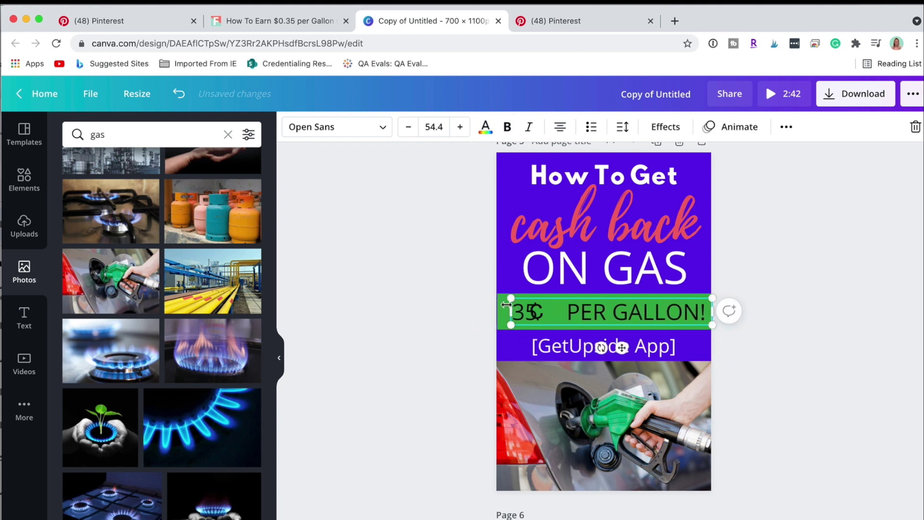
left_click(460, 319)
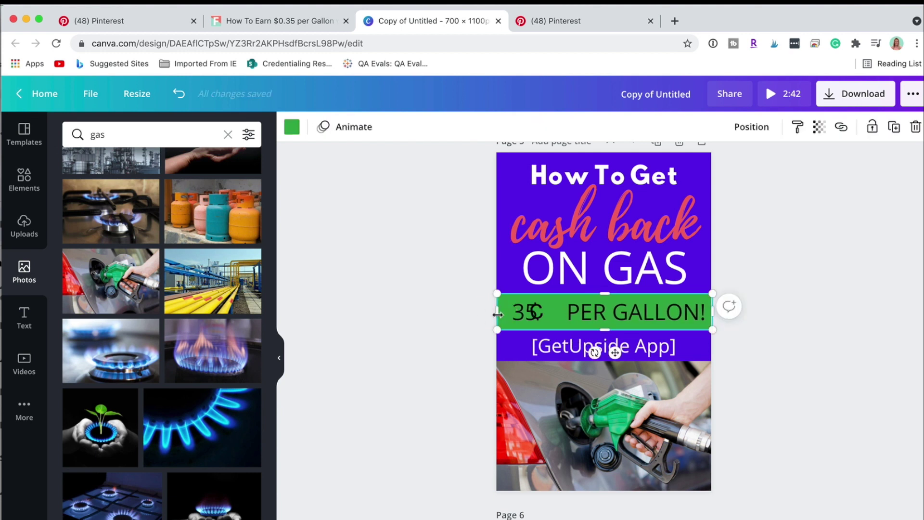
left_click_drag(497, 314, 480, 314)
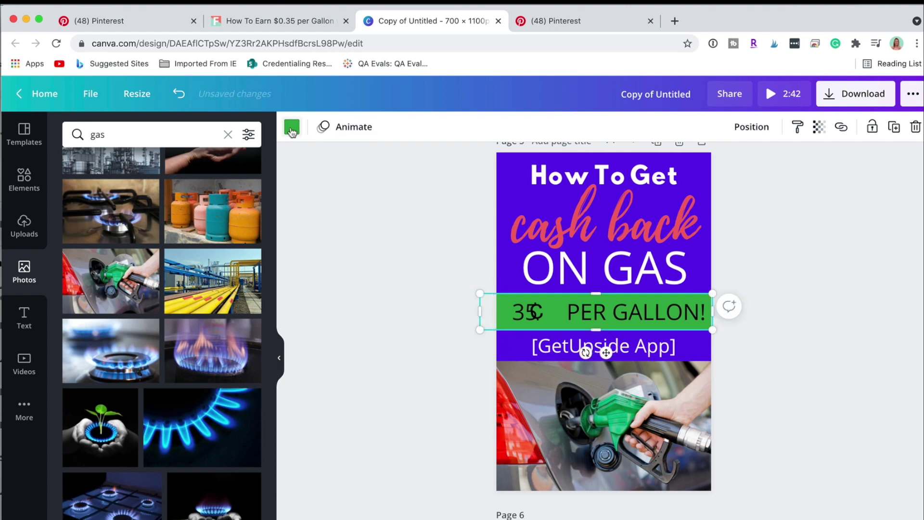
left_click(291, 128)
left_click(110, 226)
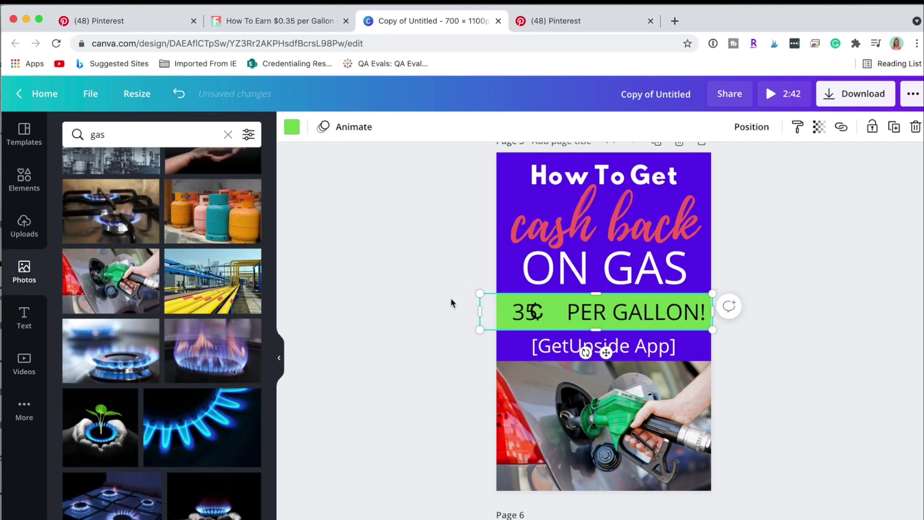
left_click_drag(480, 308, 493, 309)
left_click(585, 312)
Raise the gas-pump photo's brightness to 33.
left_click(424, 305)
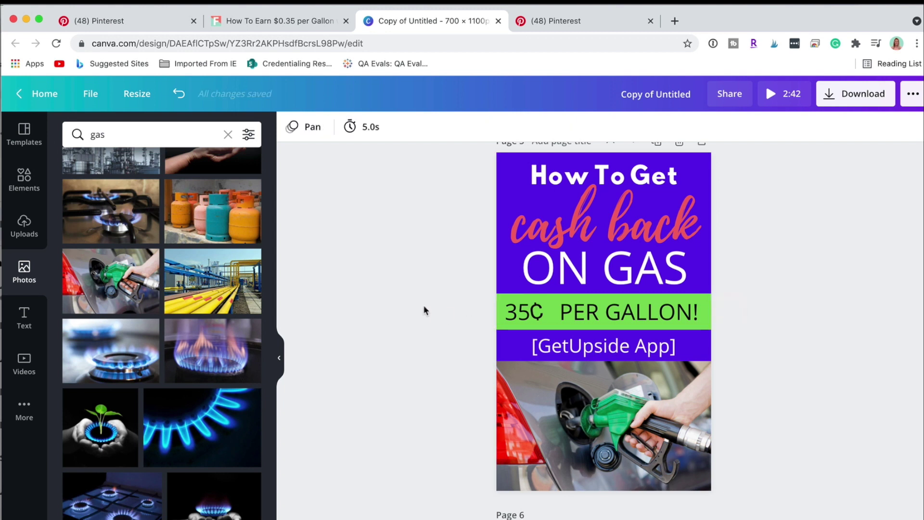
left_click(585, 400)
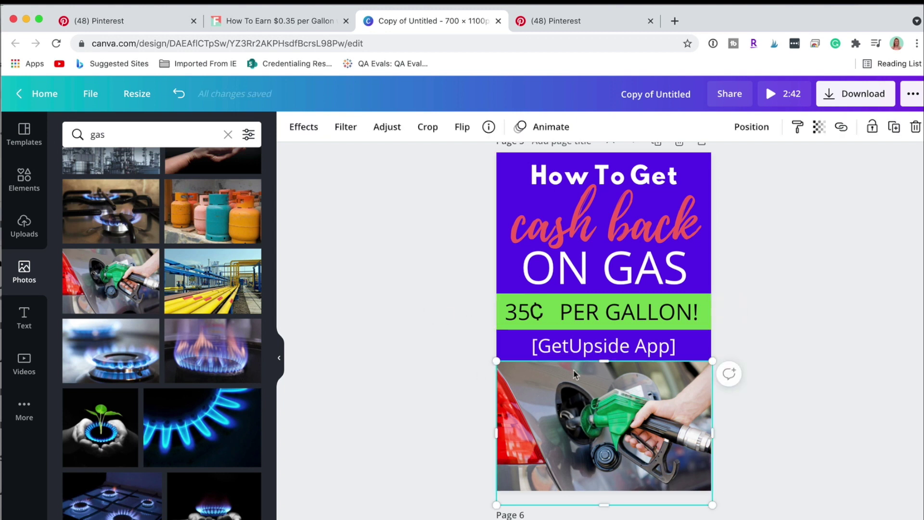
left_click(395, 131)
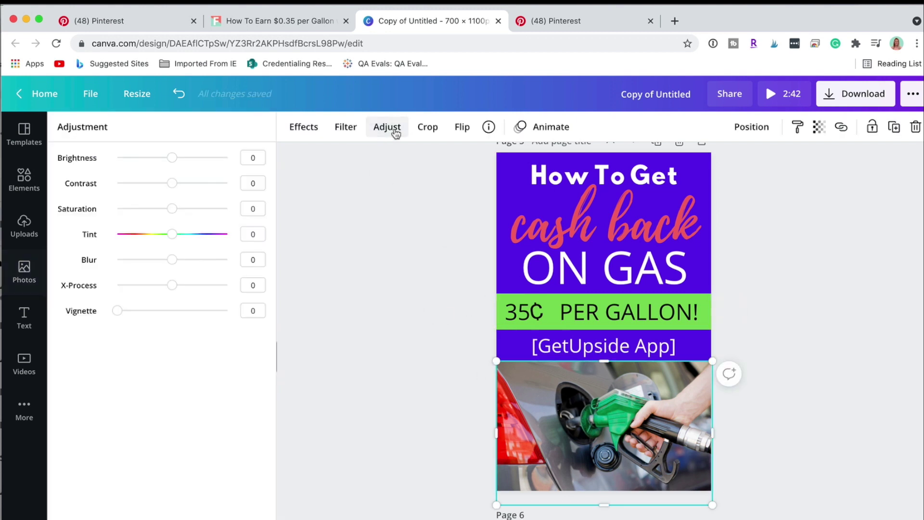
left_click_drag(176, 158, 191, 158)
left_click(392, 274)
scroll(392, 274, "up", 2)
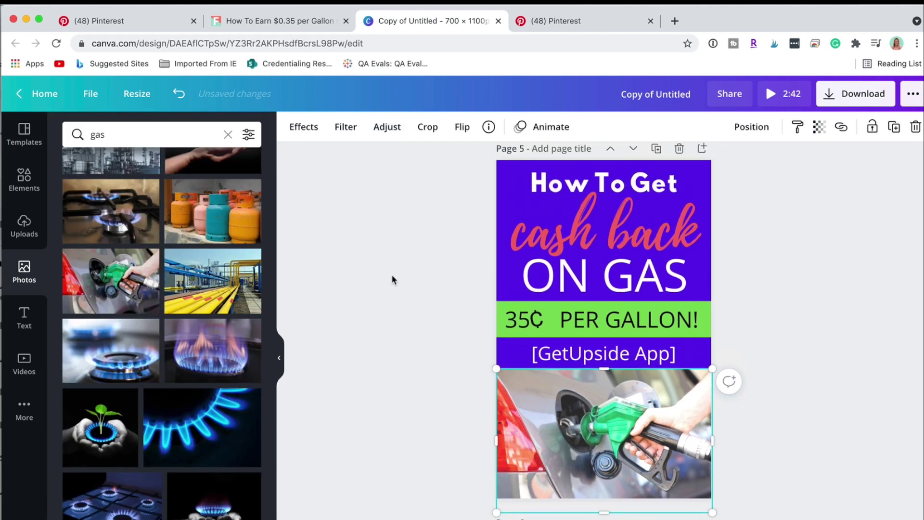
Widen the cash back text box on both sides.
left_click(621, 237)
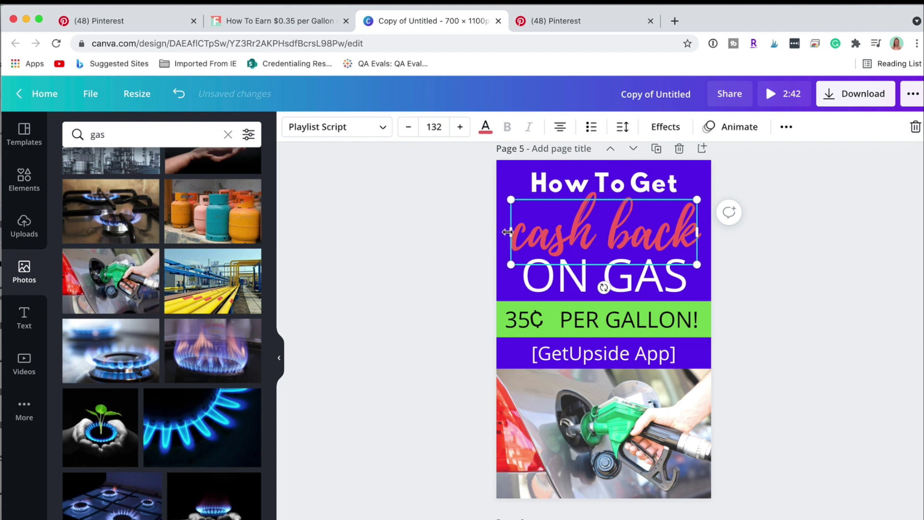
left_click_drag(508, 232, 497, 232)
left_click_drag(697, 232, 713, 232)
left_click(791, 253)
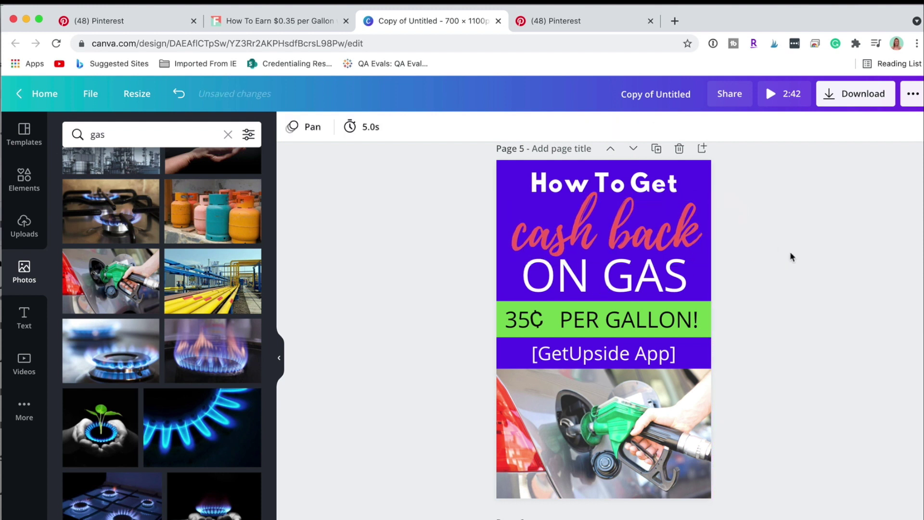
In the Download panel, set the file type to PNG and open the page selection list.
left_click(835, 94)
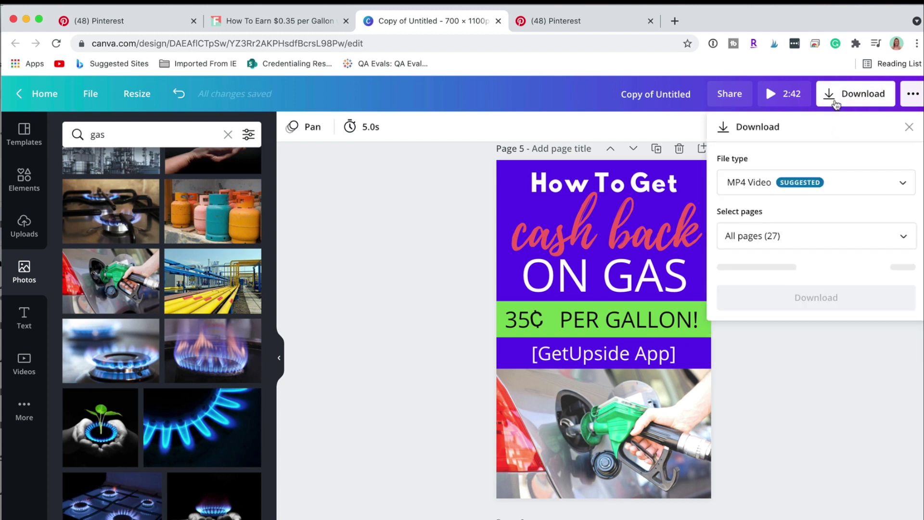
left_click(883, 187)
scroll(825, 144, "up", 1)
left_click(780, 94)
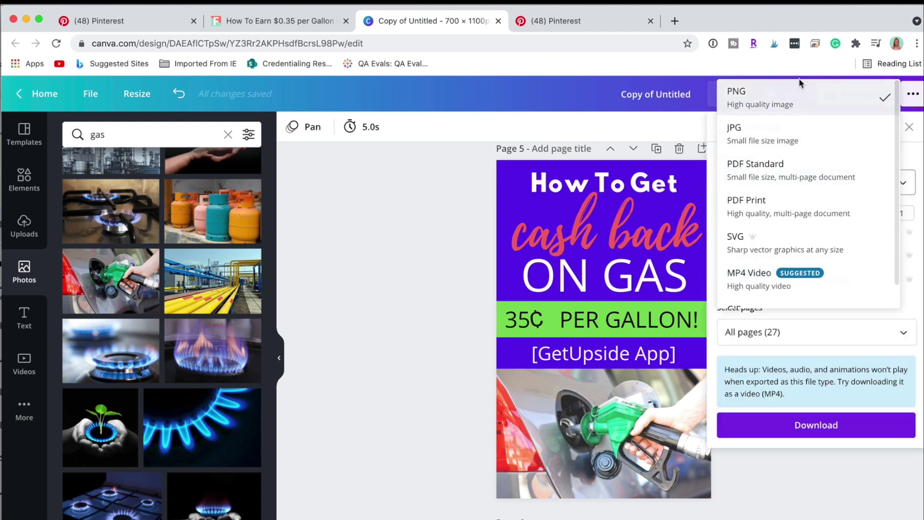
left_click(861, 333)
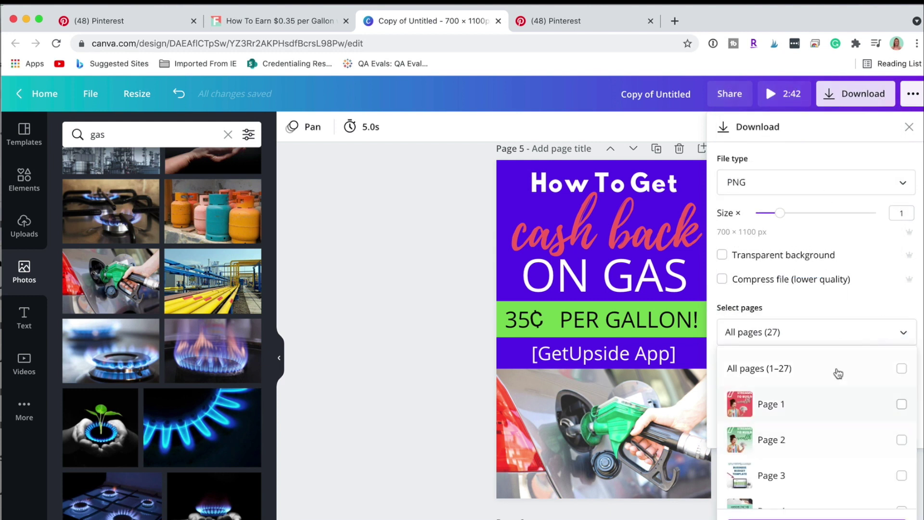
scroll(841, 439, "down", 4)
Select only Page 5 and download it as a PNG.
left_click(842, 384)
left_click(860, 507)
left_click(868, 421)
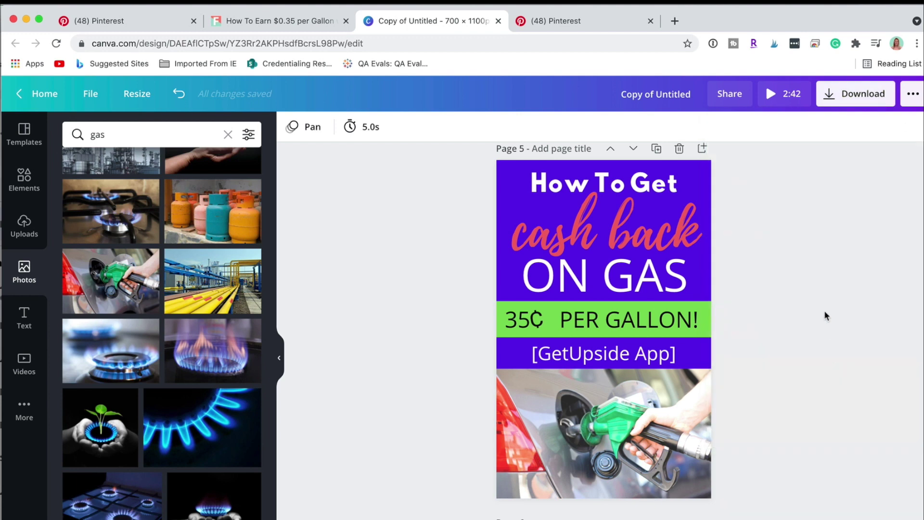
scroll(173, 385, "down", 10)
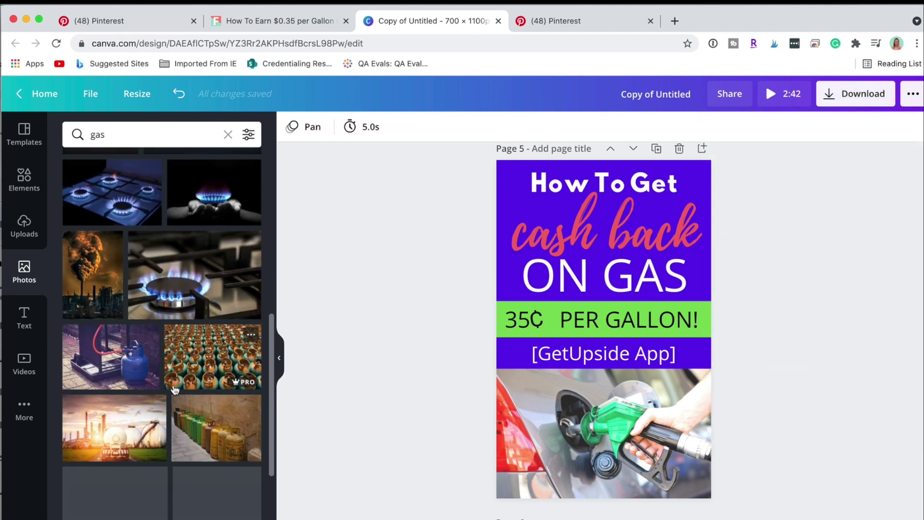
scroll(175, 389, "down", 3)
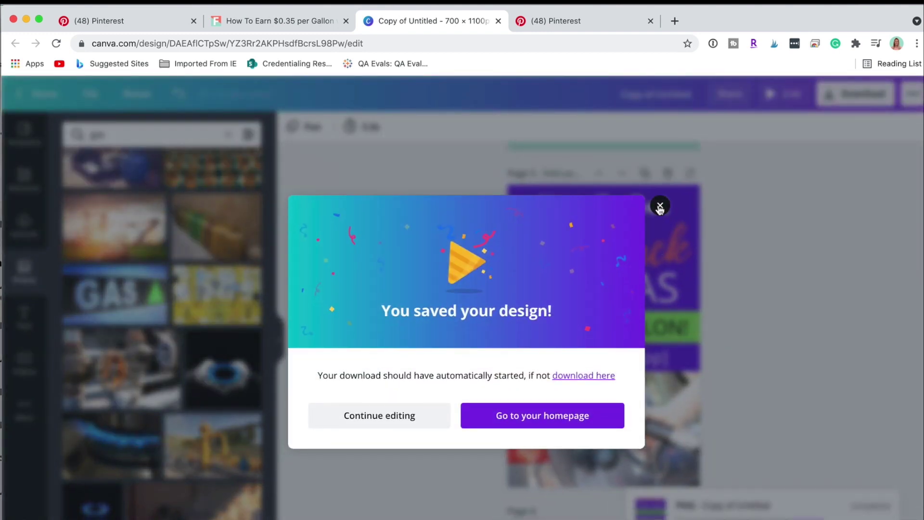
Dismiss the saved notice and swap page 5's photo for the colourful fuel-nozzles image.
left_click(660, 207)
scroll(163, 411, "down", 10)
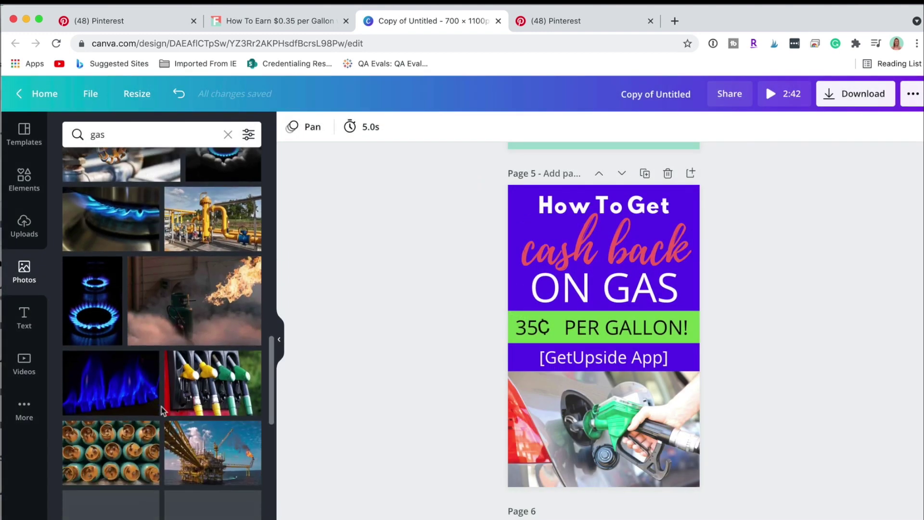
left_click_drag(212, 299, 575, 437)
scroll(190, 390, "down", 3)
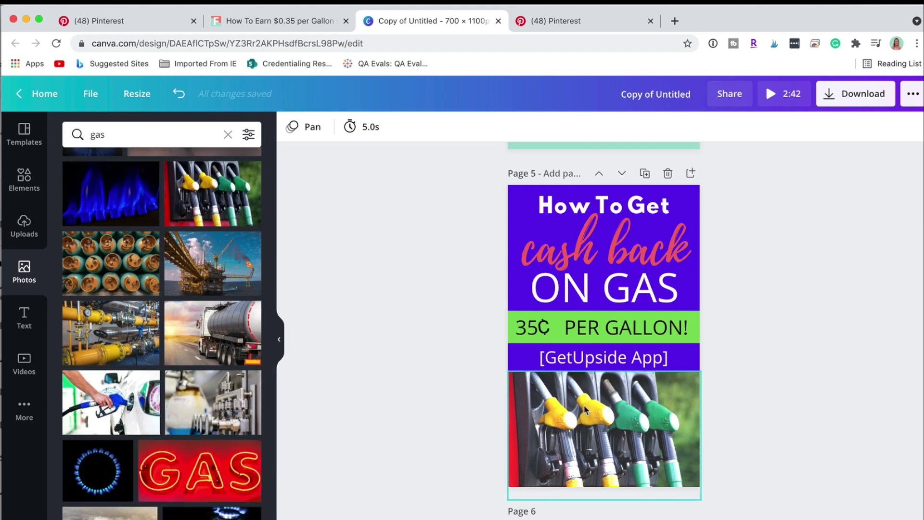
left_click(695, 193)
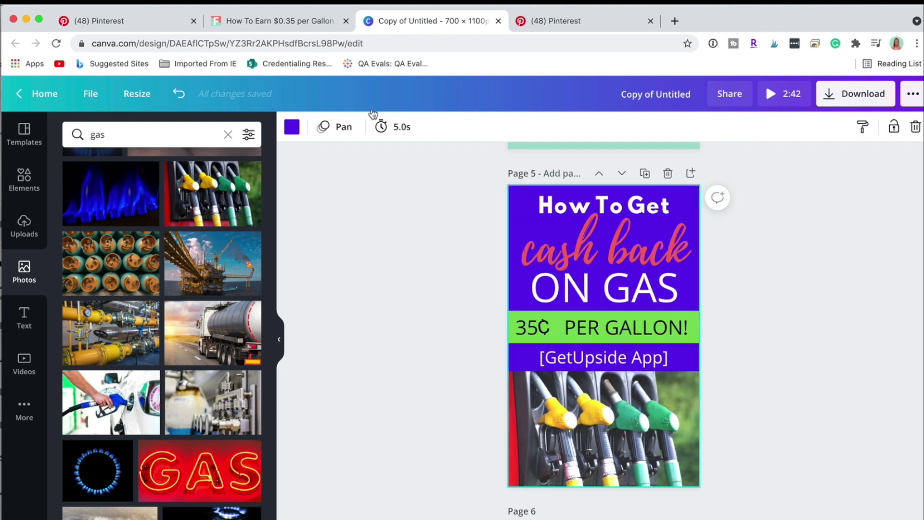
Make page 5's background white and recolour 'How To Get', 'ON GAS' and '[GetUpside App]' black.
left_click(291, 128)
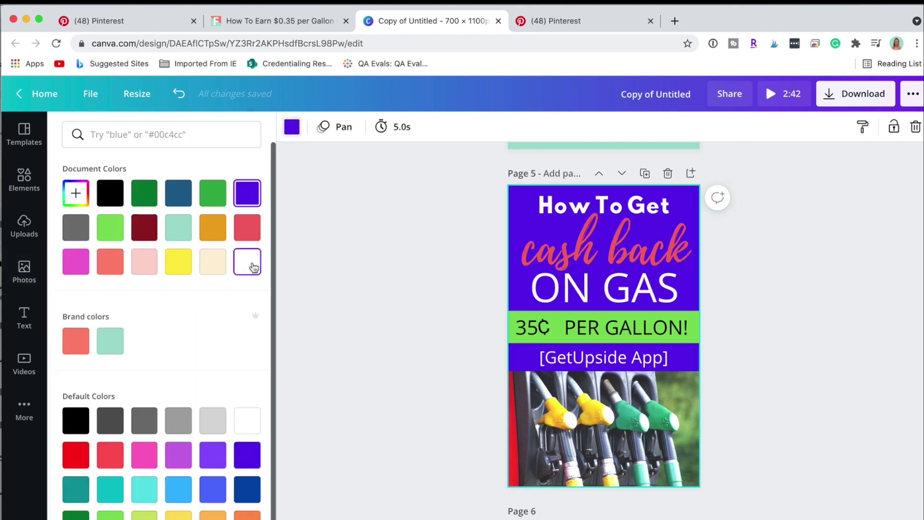
left_click(254, 268)
left_click(617, 200)
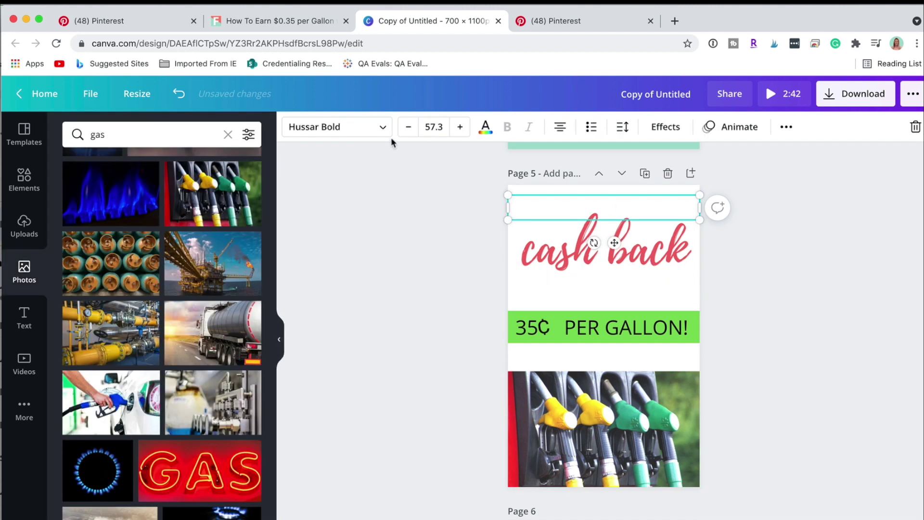
left_click(485, 126)
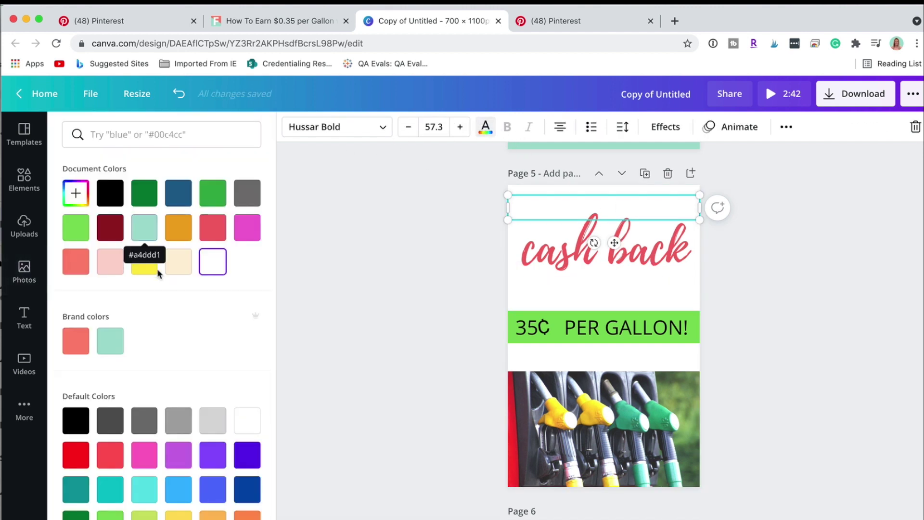
left_click(109, 193)
left_click(605, 290)
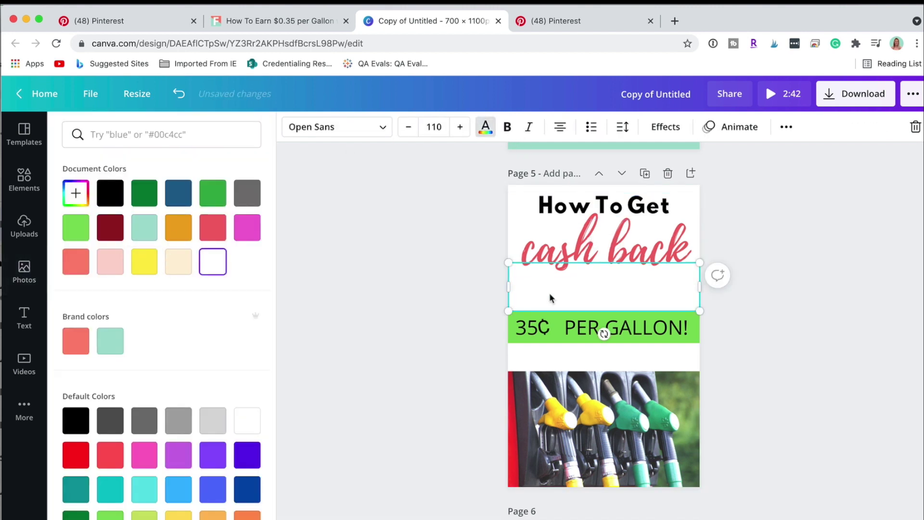
left_click(110, 193)
left_click(540, 356)
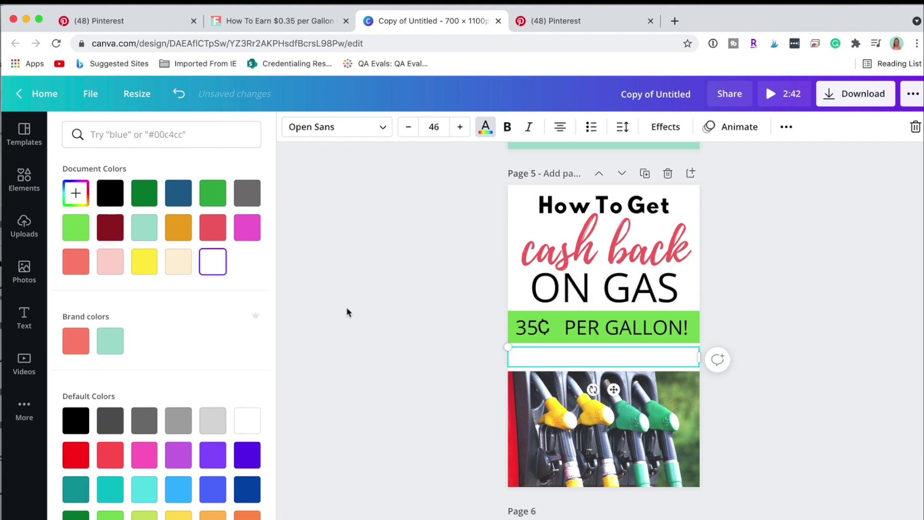
left_click(109, 192)
left_click(469, 256)
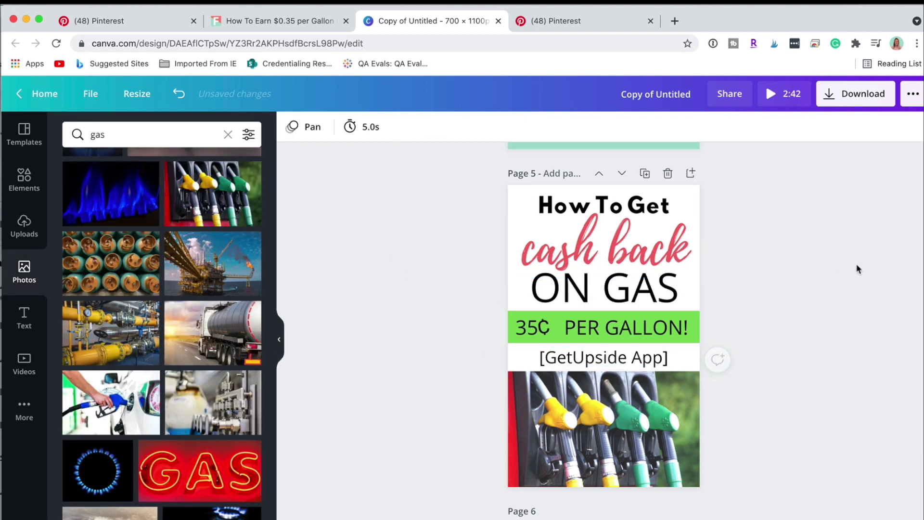
Download only Page 5 as an MP4 video.
left_click(843, 94)
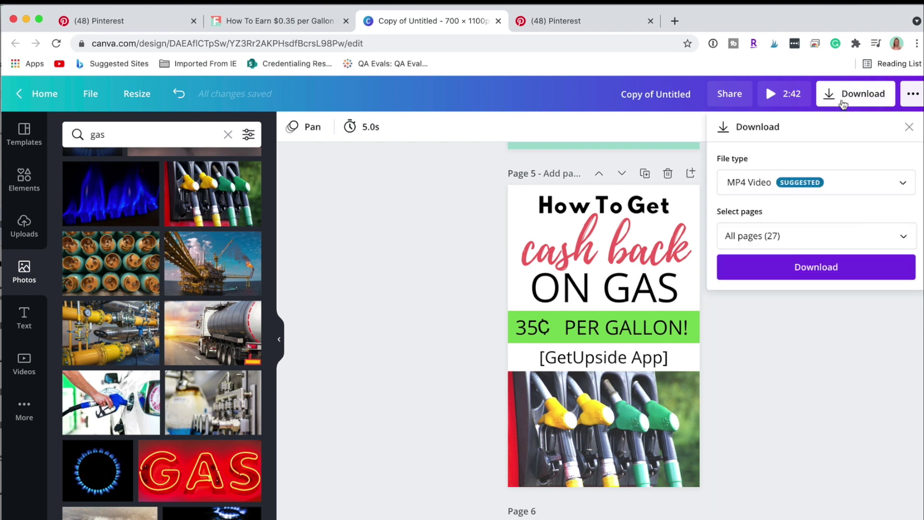
left_click(897, 238)
scroll(828, 356, "down", 3)
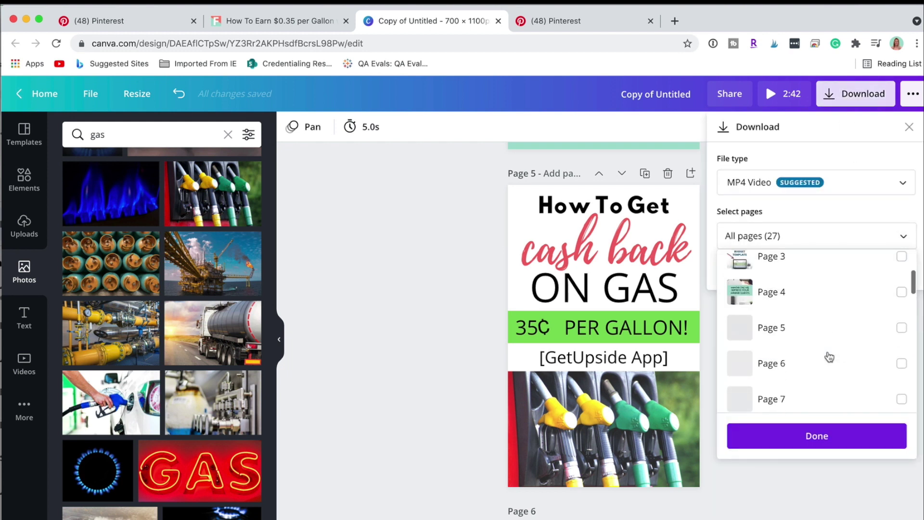
left_click(821, 328)
left_click(830, 433)
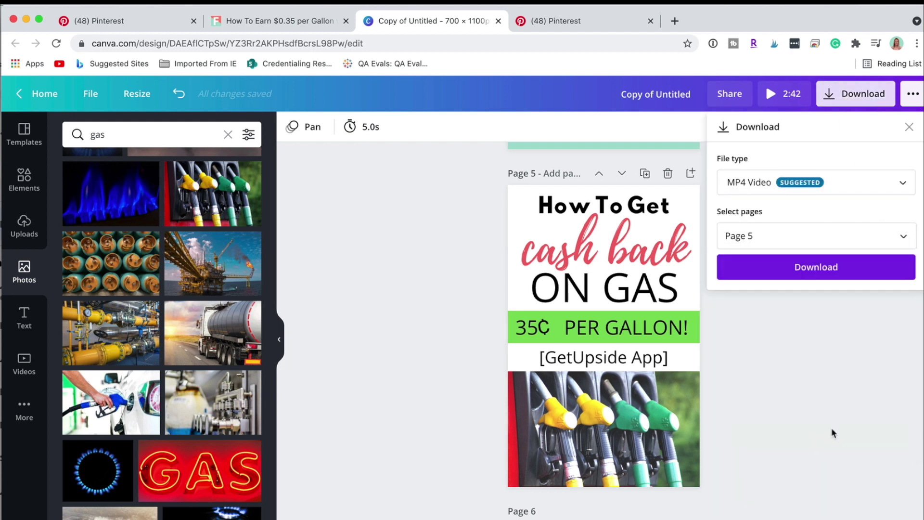
left_click(864, 264)
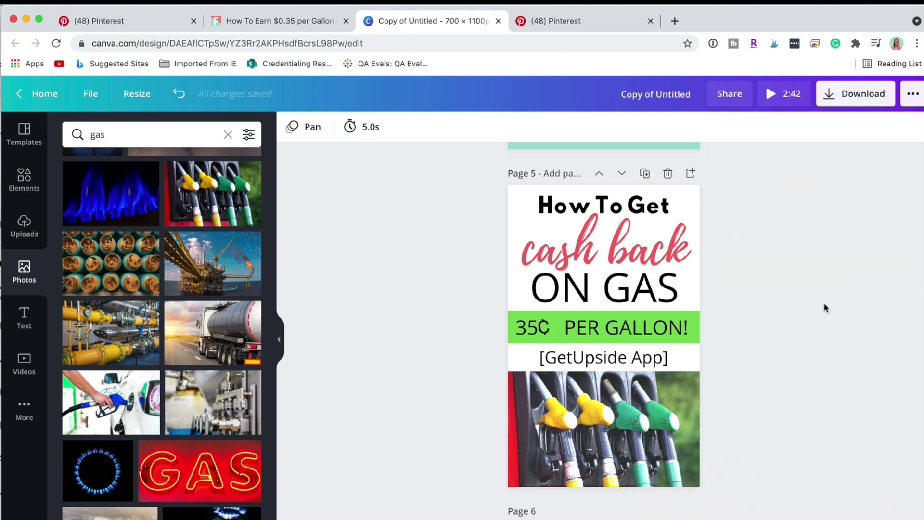
Download only Page 5 again, this time as a PNG image.
left_click(853, 93)
left_click(849, 187)
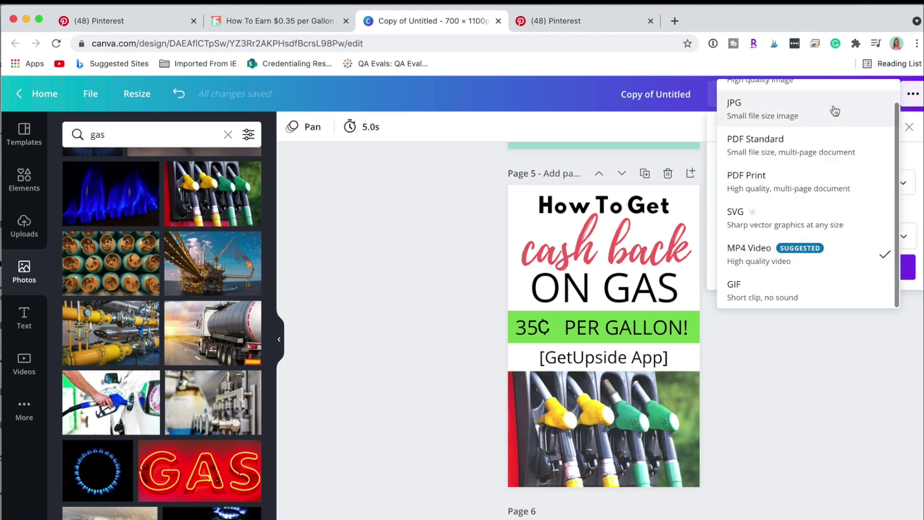
scroll(833, 92, "up", 1)
left_click(833, 92)
left_click(899, 336)
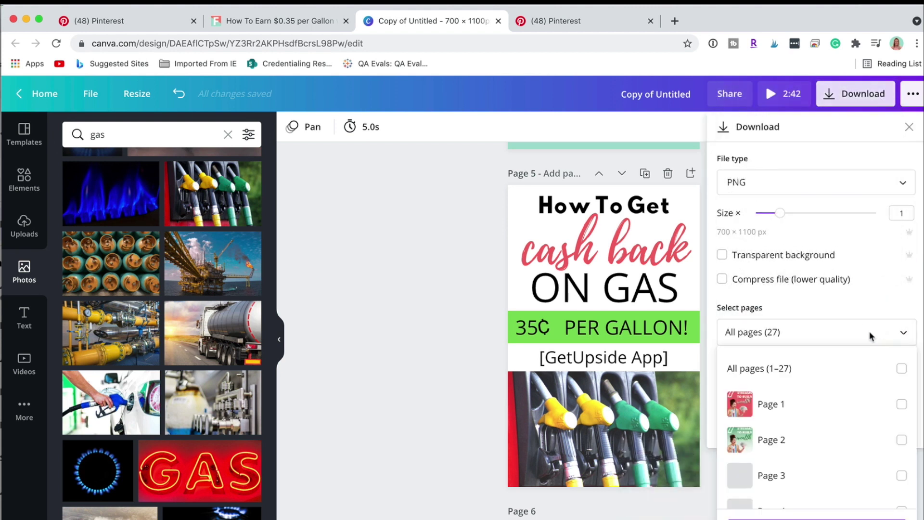
scroll(816, 433, "down", 3)
left_click(798, 485)
left_click(817, 513)
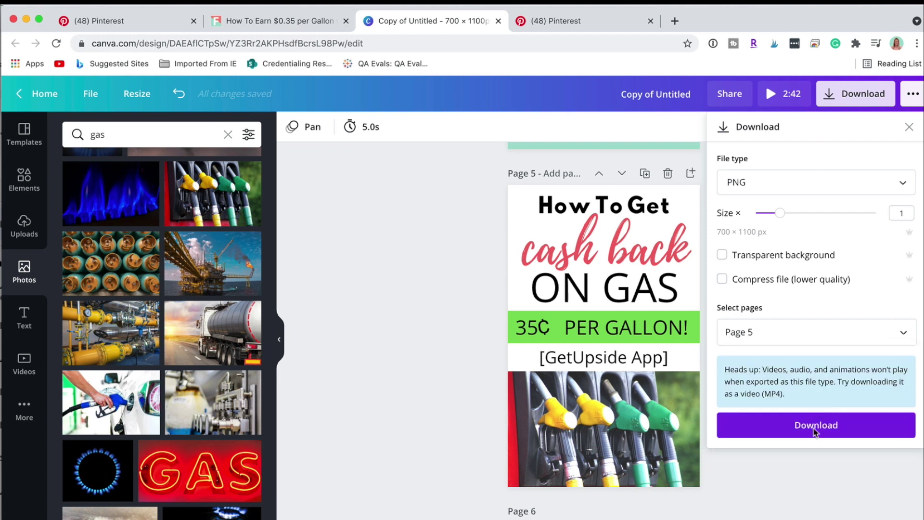
left_click(821, 433)
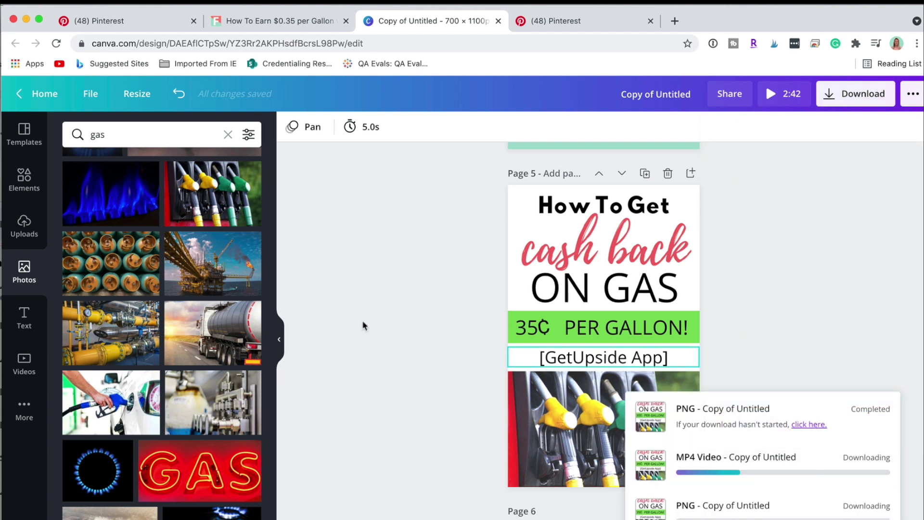
scroll(279, 342, "down", 3)
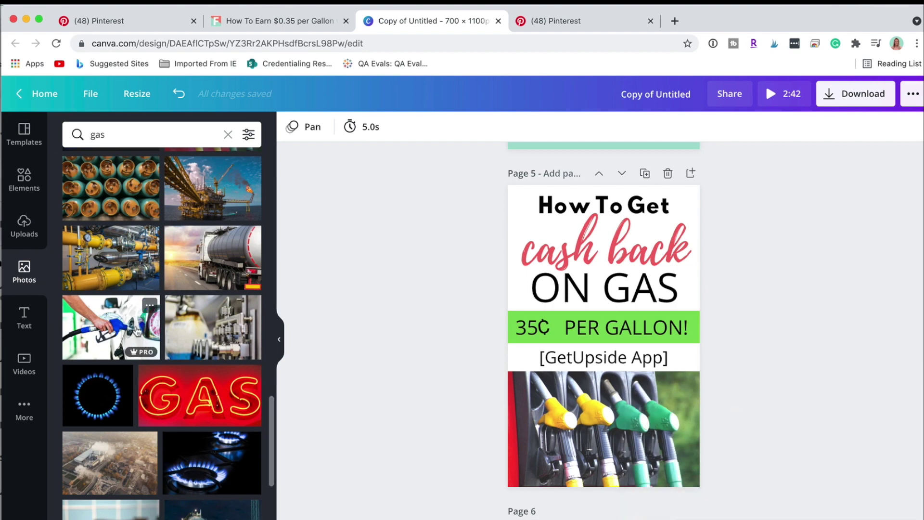
Replace page 5's photo with the hand-holding-nozzle image and lower its brightness to -20.
left_click_drag(111, 327, 597, 401)
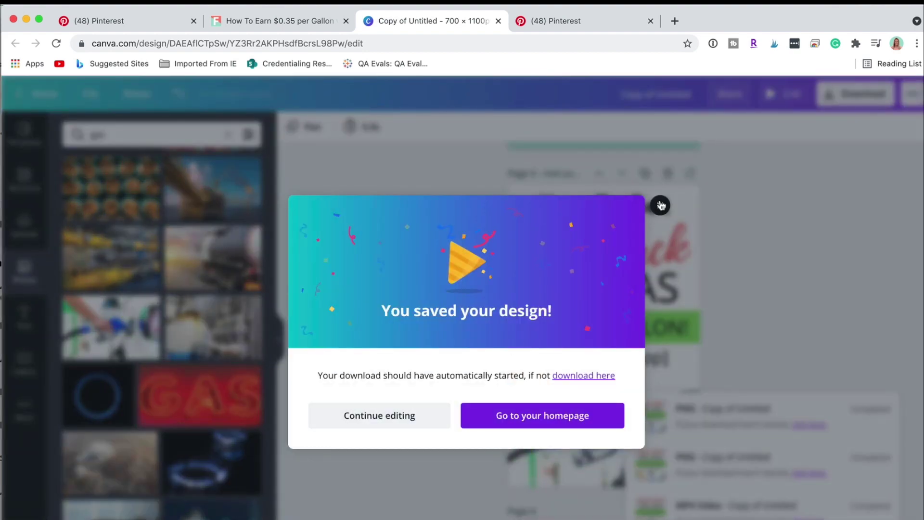
left_click(661, 205)
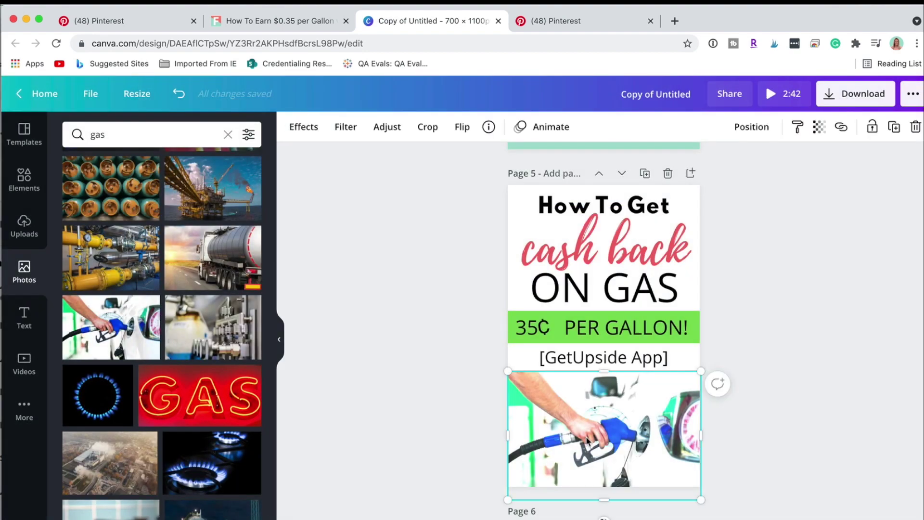
left_click(387, 126)
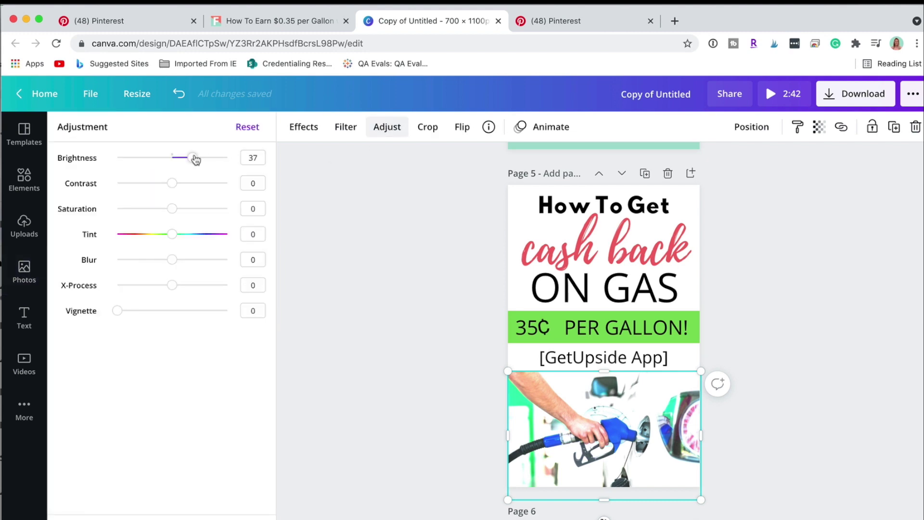
left_click_drag(195, 160, 163, 157)
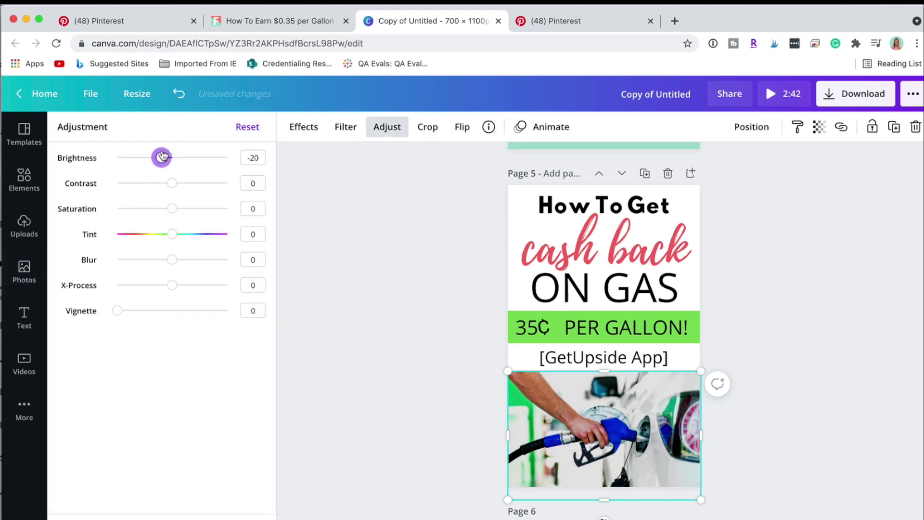
key("Escape")
scroll(163, 384, "down", 4)
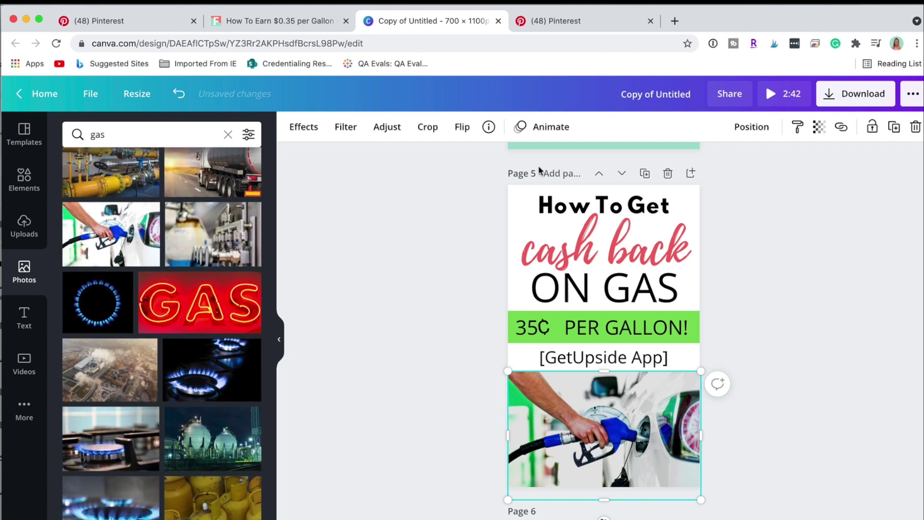
Set page 5's background colour to light pink.
left_click(514, 193)
left_click(292, 127)
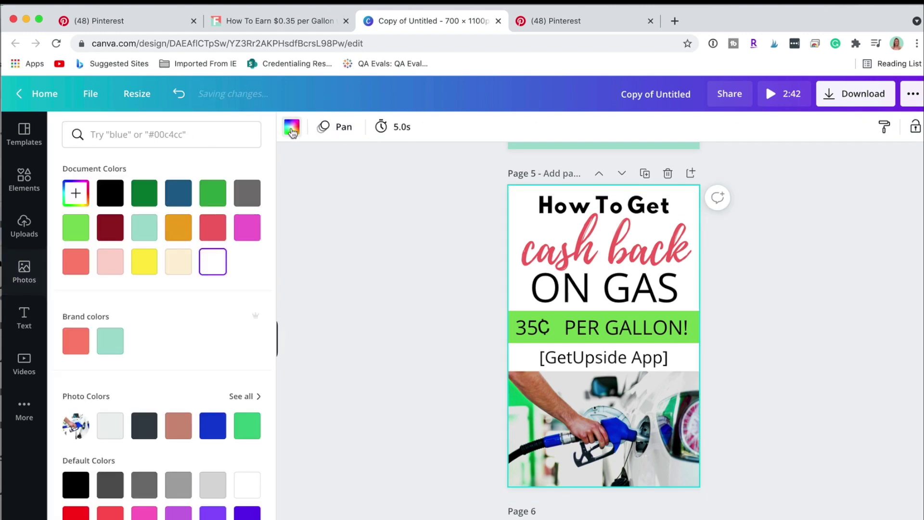
left_click(110, 262)
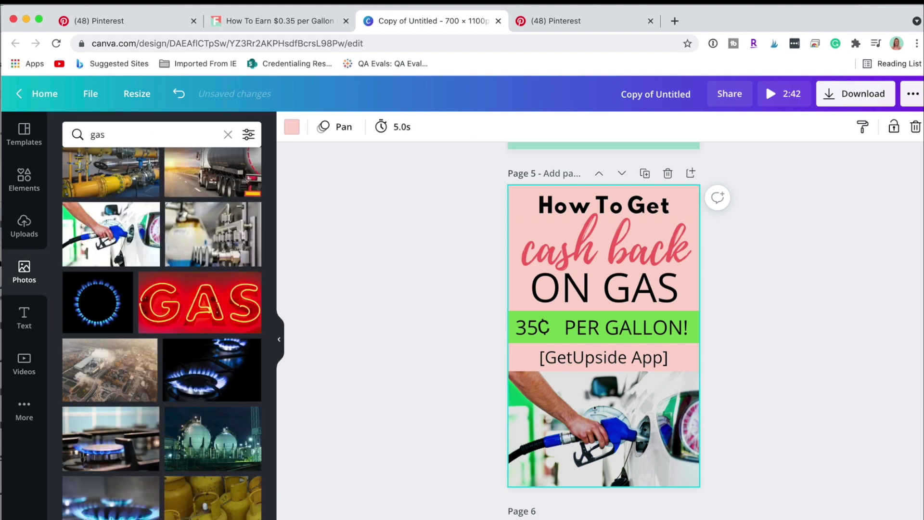
Download only Page 5 of the design as a PNG.
left_click(855, 93)
left_click(845, 180)
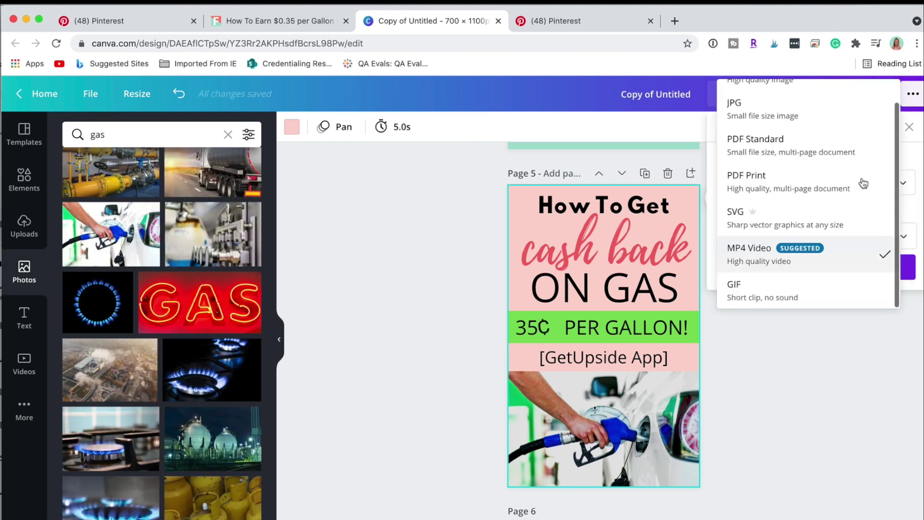
scroll(830, 96, "up", 1)
left_click(830, 96)
left_click(900, 333)
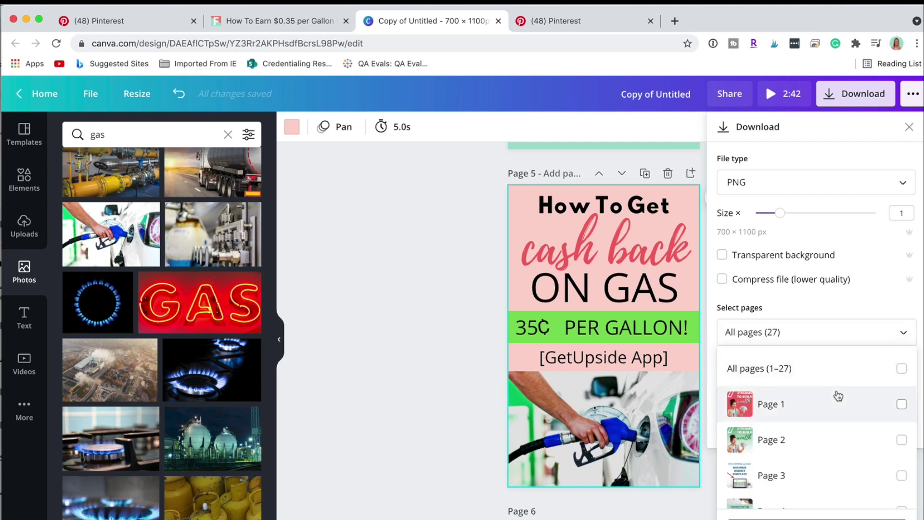
scroll(837, 395, "down", 3)
left_click(828, 426)
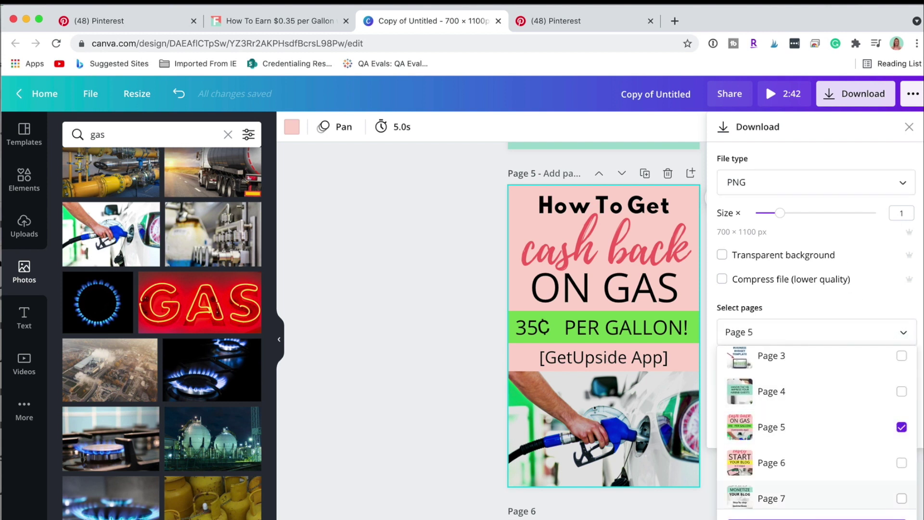
left_click(819, 332)
left_click(850, 425)
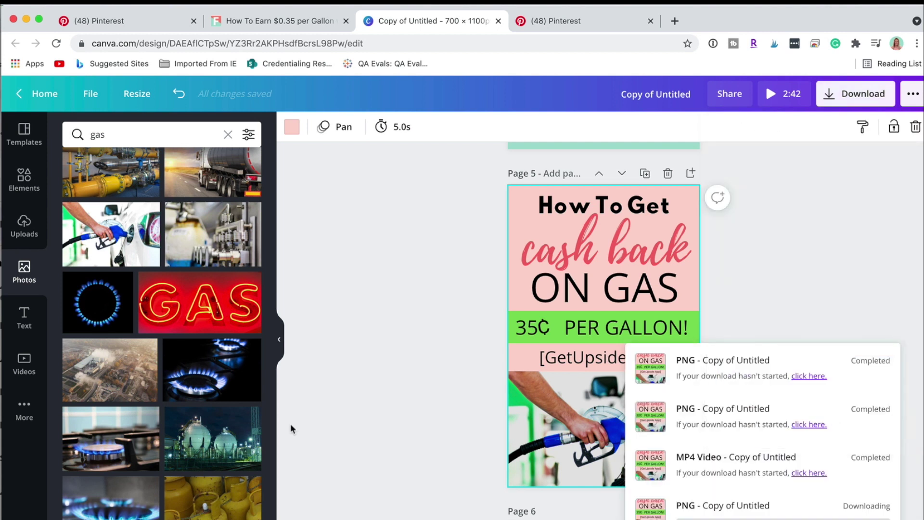
Close the 'You saved your design!' popup.
scroll(262, 431, "down", 1)
scroll(261, 431, "down", 10)
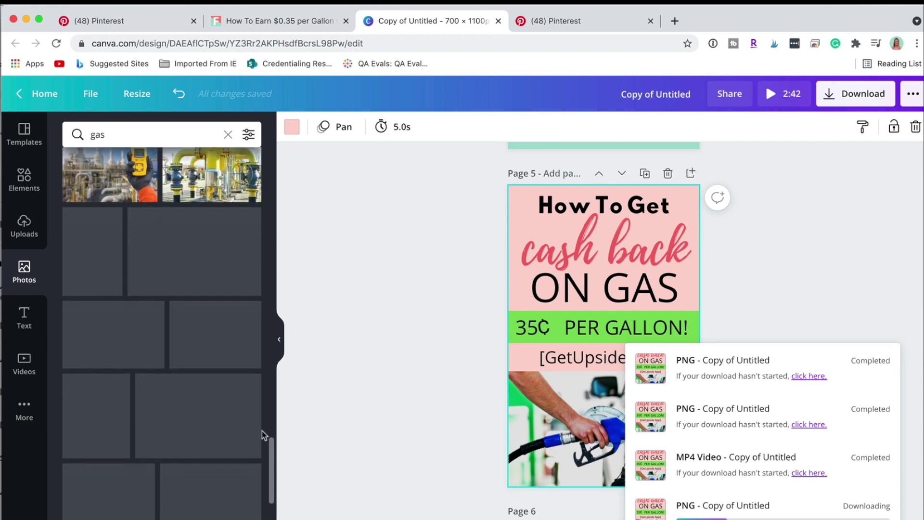
scroll(196, 357, "down", 2)
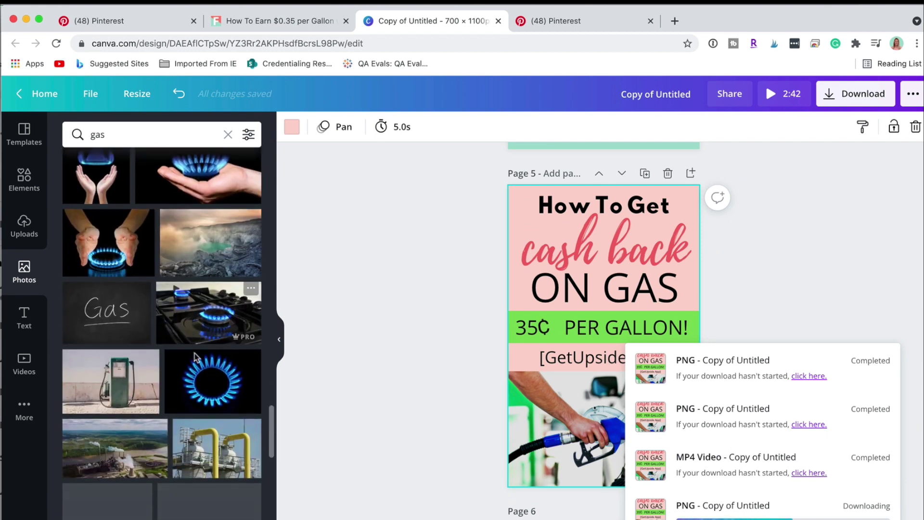
scroll(195, 357, "down", 1)
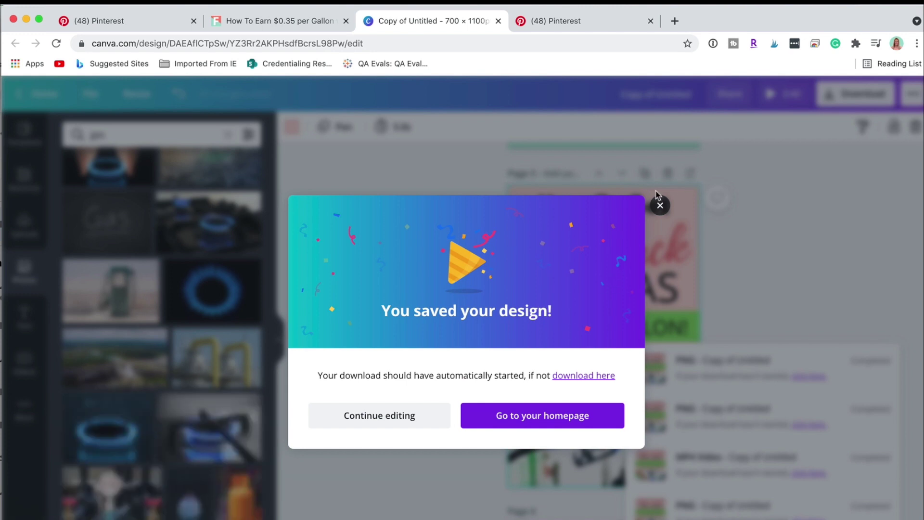
left_click(661, 206)
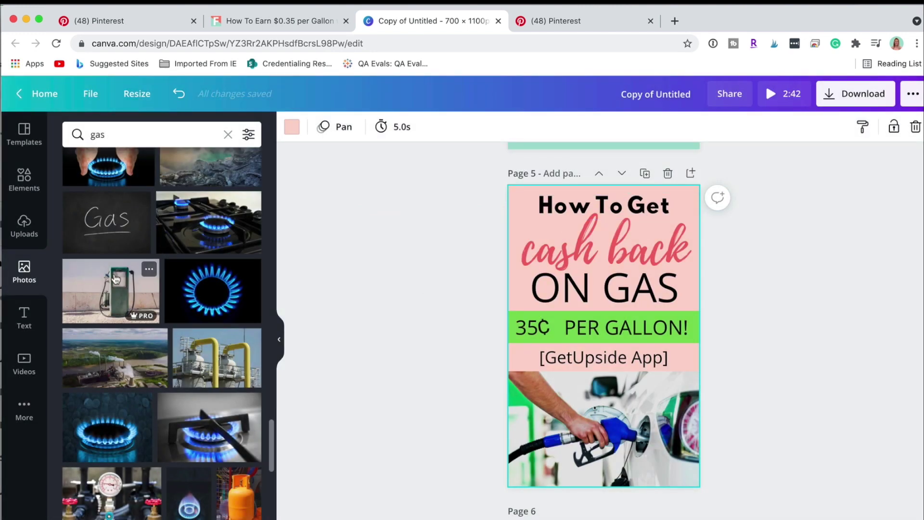
Replace page 5's photo with the vintage gas pump and crop it to fit the frame.
left_click_drag(116, 279, 542, 414)
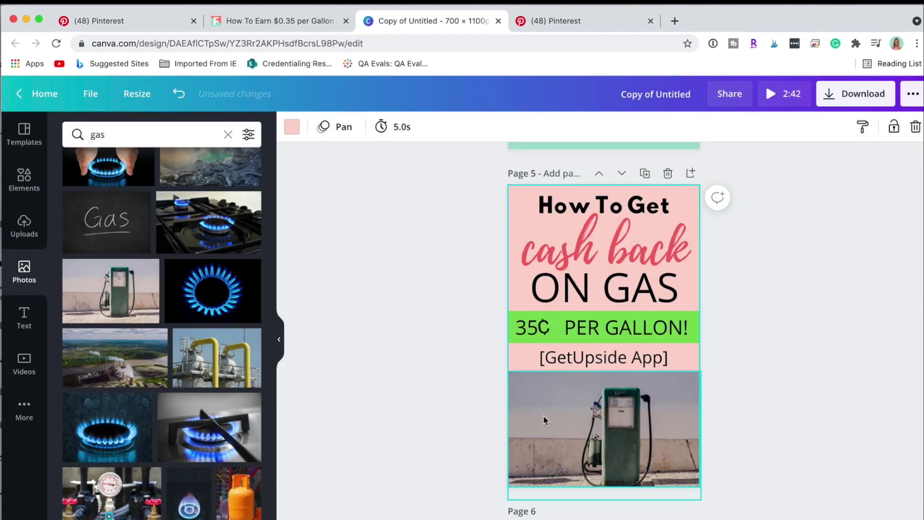
double_click(543, 418)
left_click_drag(505, 369, 456, 369)
left_click(426, 378)
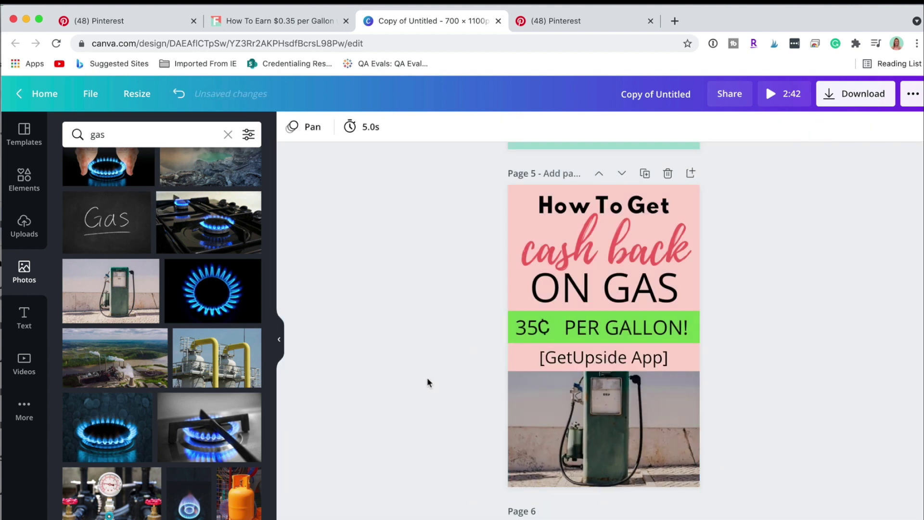
double_click(568, 408)
left_click_drag(629, 433, 628, 440)
left_click(351, 417)
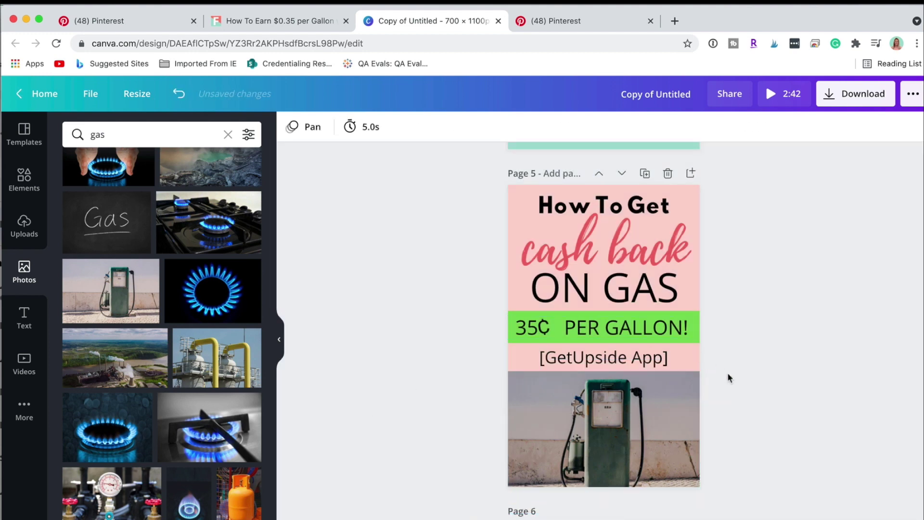
Search photos for 'pump' and drop a gas-pump photo onto page 6's laptop image.
scroll(740, 253, "down", 8)
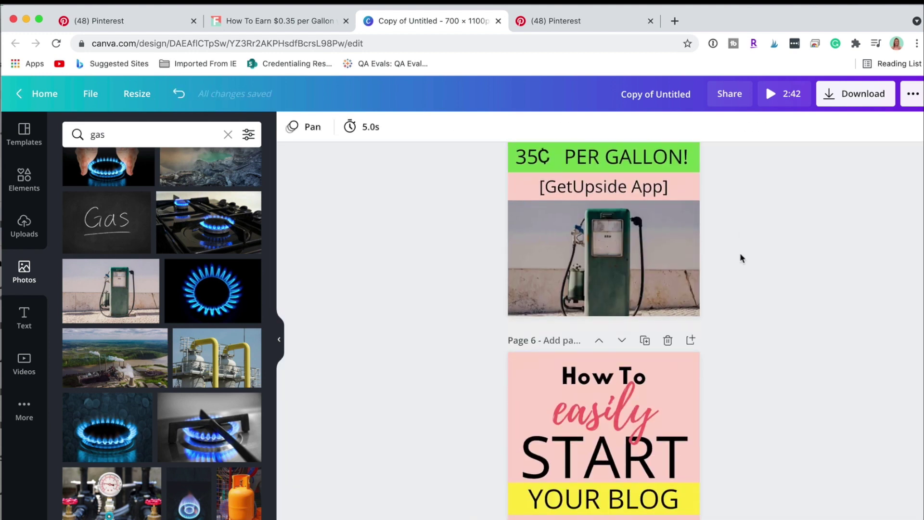
scroll(200, 409, "down", 10)
left_click(151, 138)
type("pump")
key("Return")
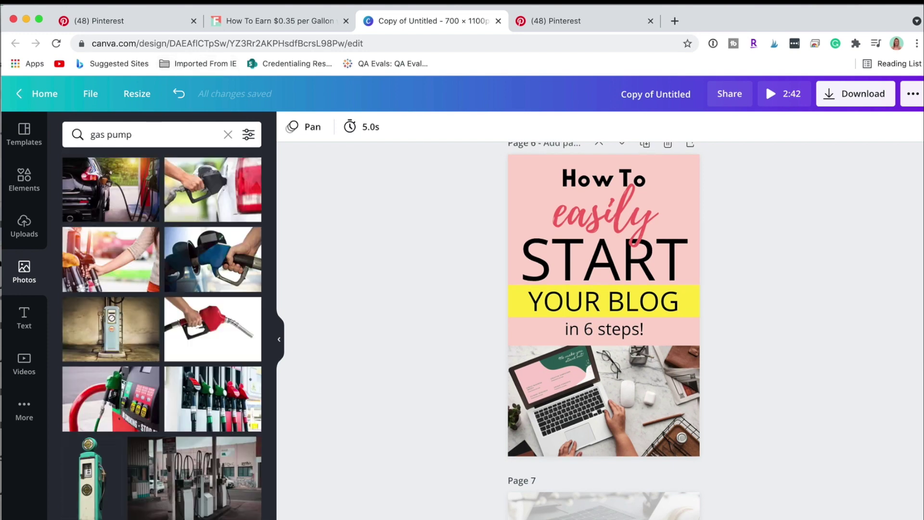
scroll(192, 352, "down", 3)
left_click_drag(111, 299, 555, 405)
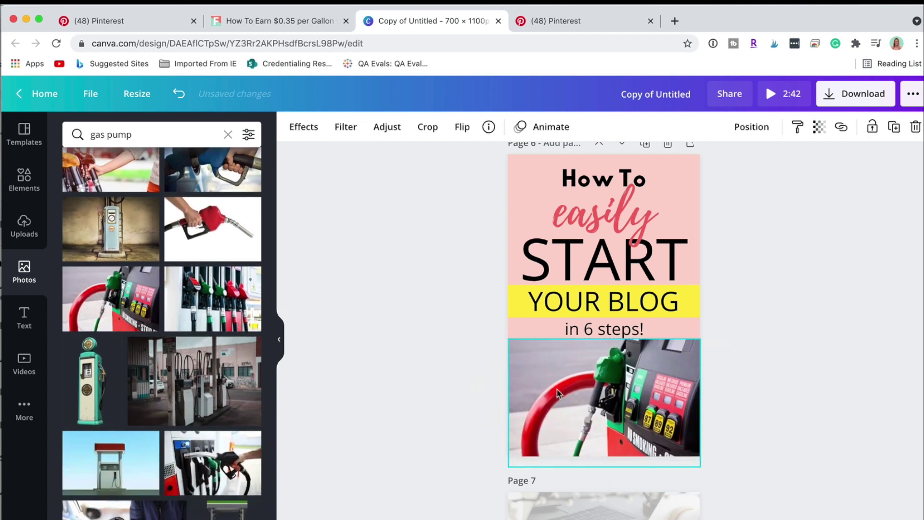
Swap page 6's photo for the shot of a woman fuelling her car.
left_click(883, 233)
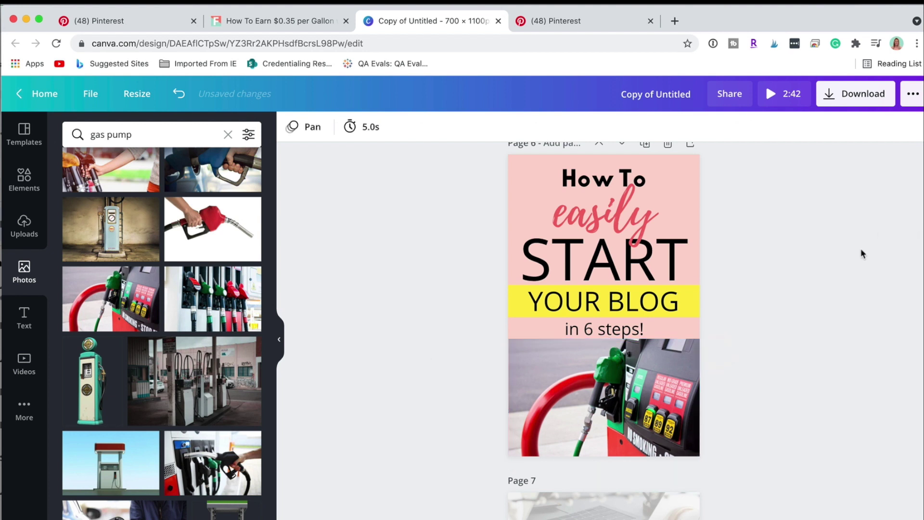
left_click(665, 390)
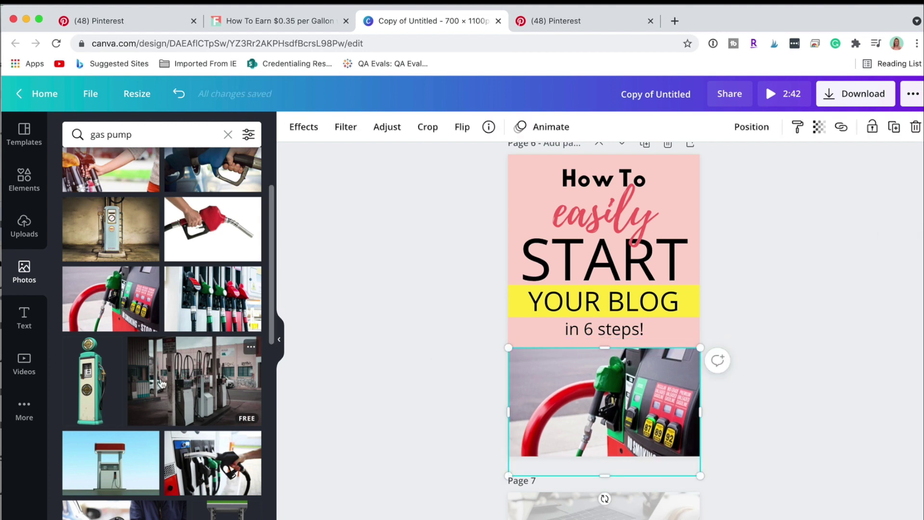
scroll(161, 384, "down", 2)
left_click_drag(178, 315, 561, 412)
scroll(157, 364, "down", 4)
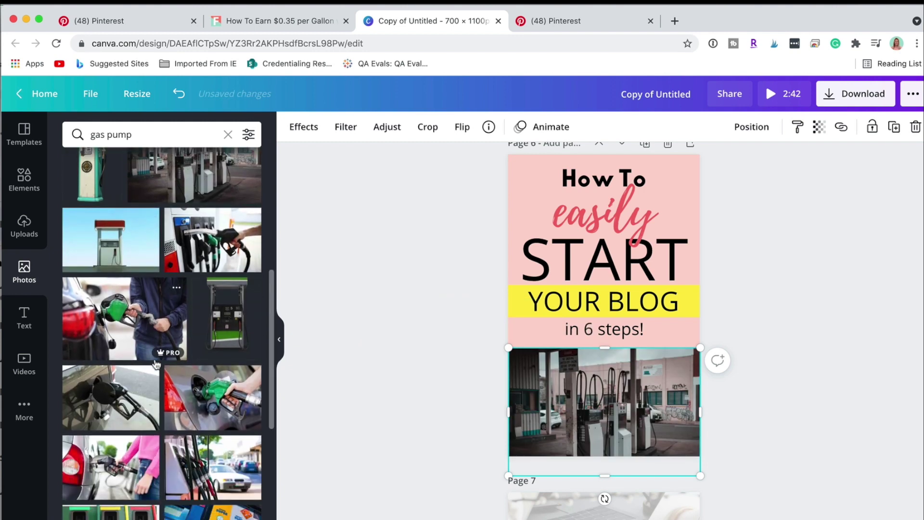
scroll(156, 365, "down", 5)
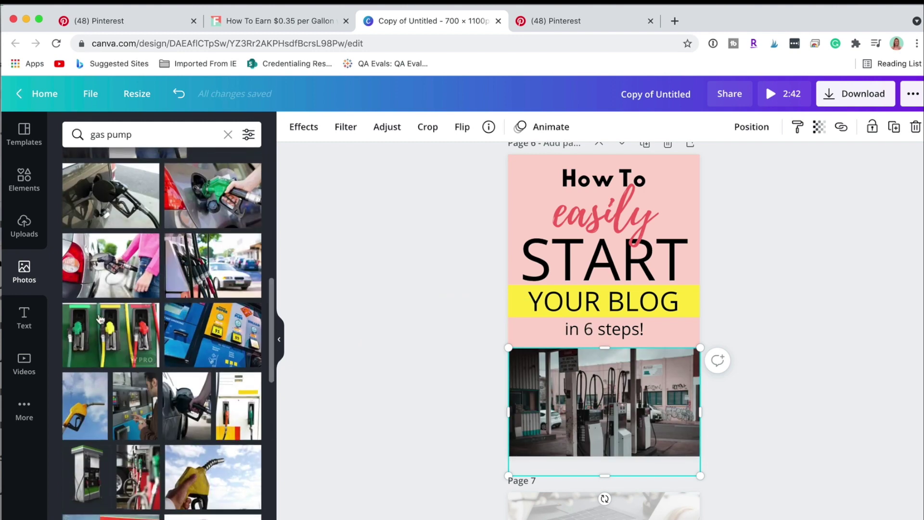
left_click_drag(111, 265, 553, 400)
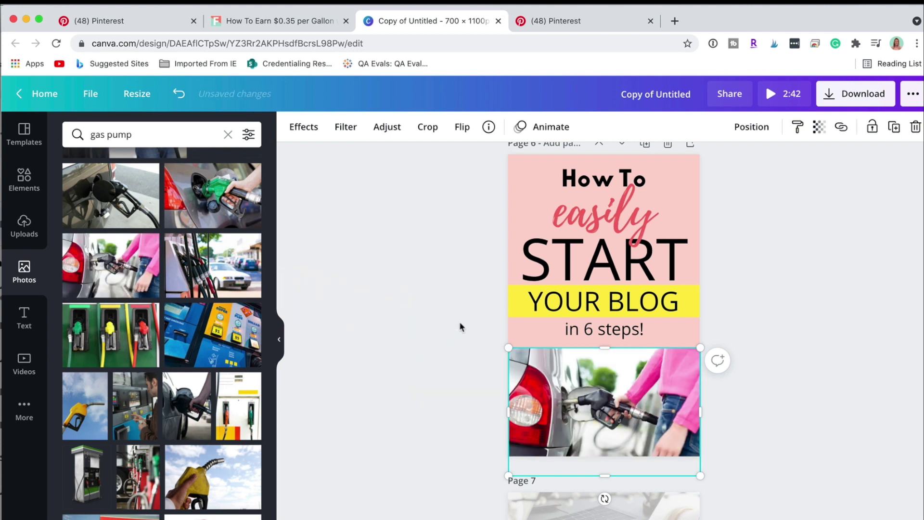
Widen the 'easily' text box on page 6 out to both page edges.
left_click(724, 216)
left_click(856, 95)
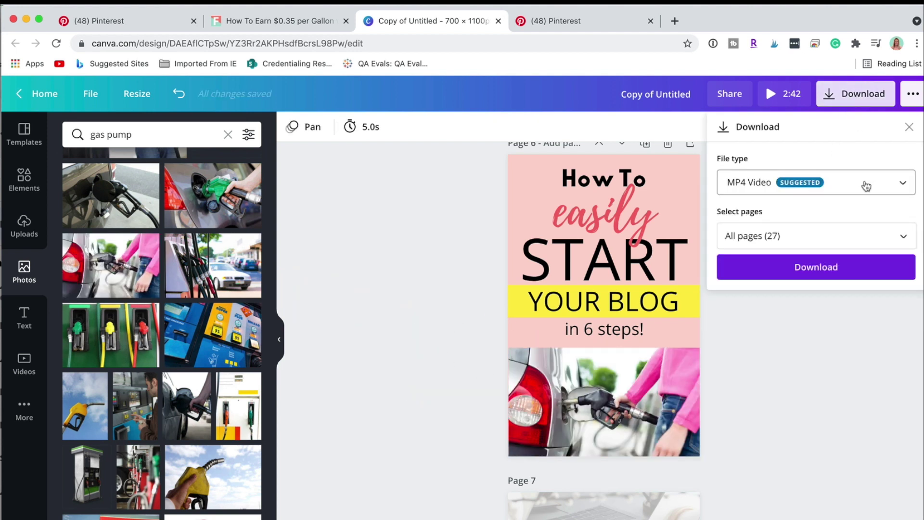
left_click(595, 216)
left_click_drag(551, 211, 508, 211)
left_click_drag(656, 208, 703, 211)
Make 'easily' magenta, leaving page 6's background colour unchanged.
left_click(485, 129)
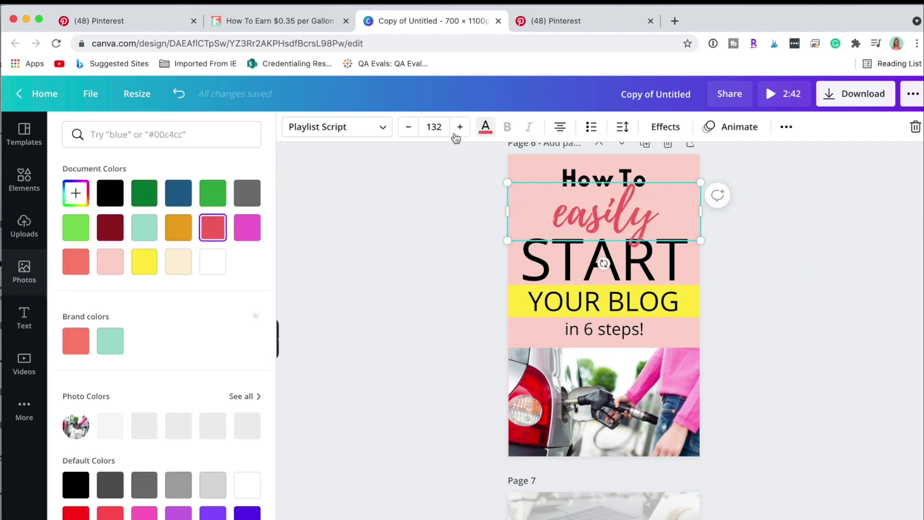
left_click(247, 227)
left_click(327, 238)
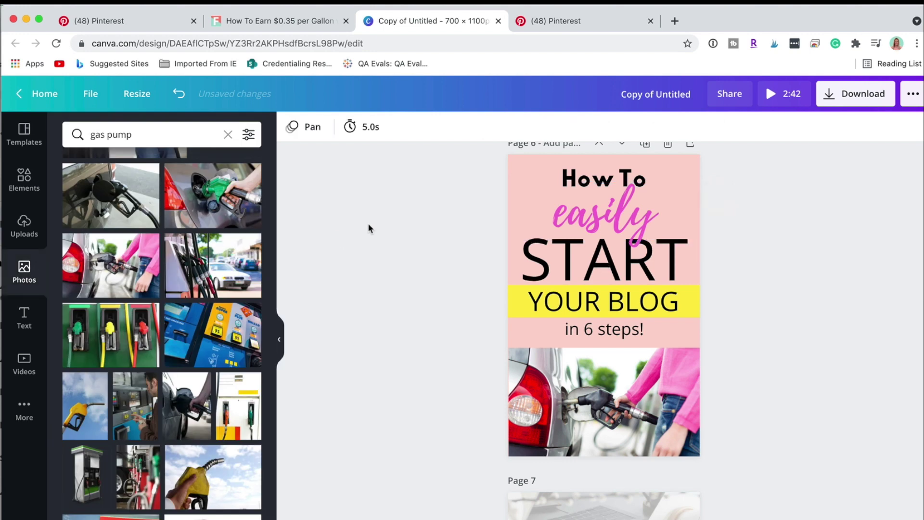
left_click(517, 157)
left_click(292, 126)
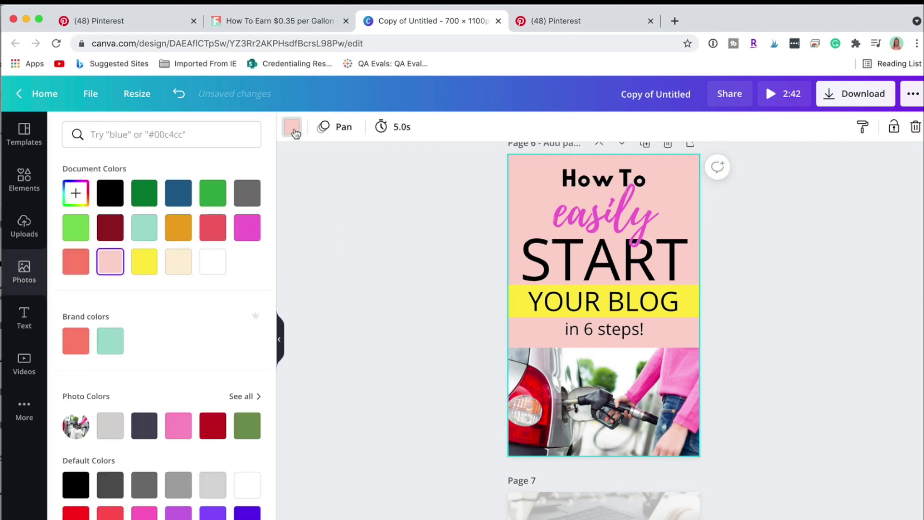
left_click(348, 284)
scroll(339, 285, "down", 7)
scroll(340, 285, "down", 10)
scroll(340, 285, "up", 3)
scroll(340, 289, "up", 20)
Put the woman-fuelling photo on page 5 and try magenta for 'cash back'.
scroll(341, 283, "down", 1)
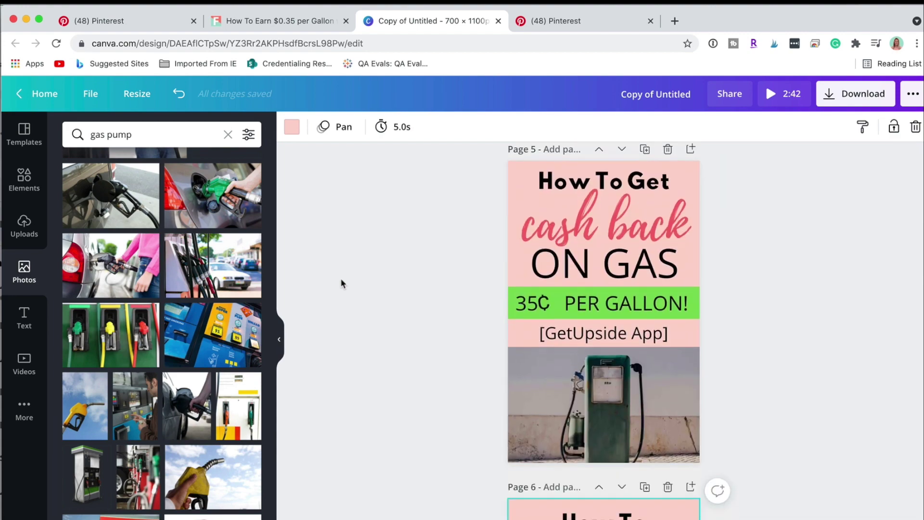
left_click_drag(96, 255, 540, 403)
left_click(606, 215)
left_click(486, 127)
left_click(247, 228)
key("Escape")
Set page 5's background to red after trying cream.
left_click(518, 168)
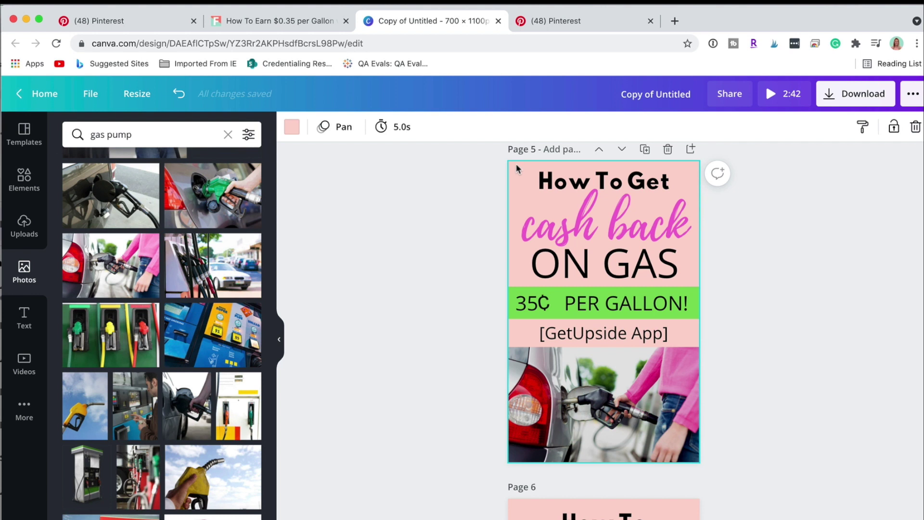
left_click(292, 126)
left_click(178, 265)
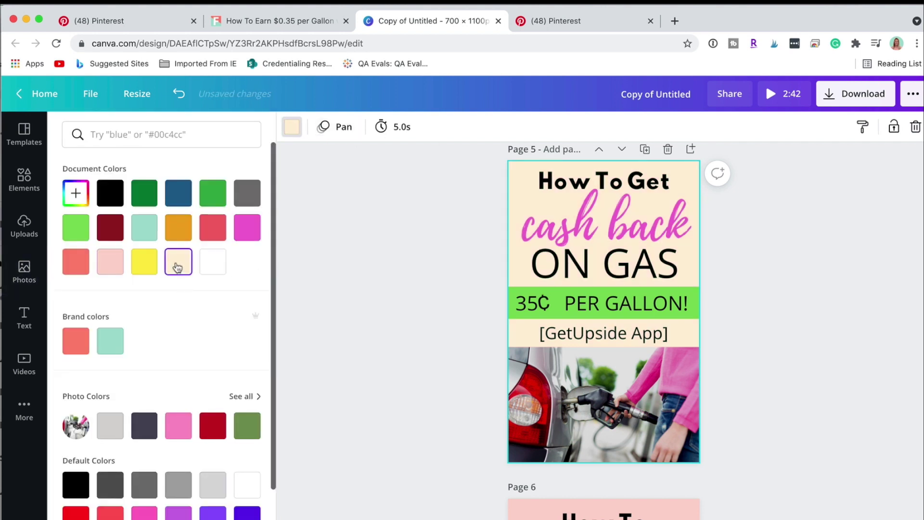
left_click(217, 233)
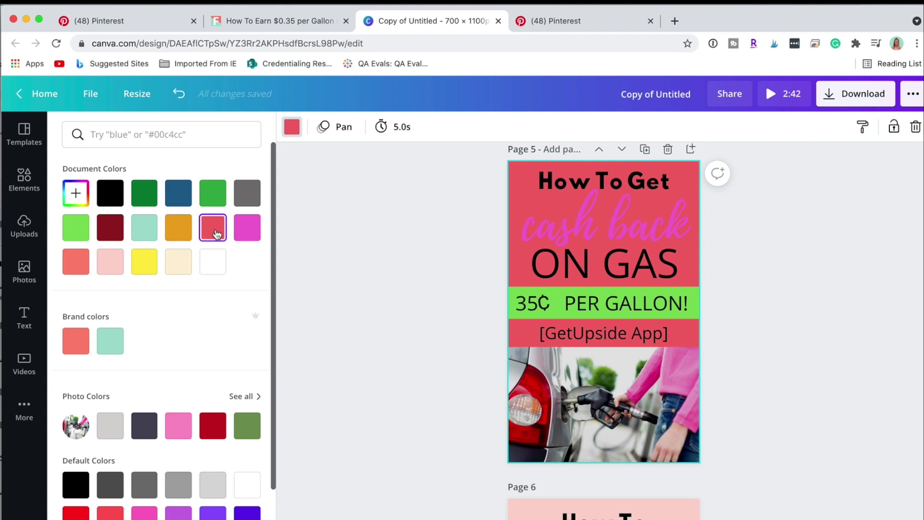
Recolour the 'cash back' text on page 5 white.
left_click(591, 235)
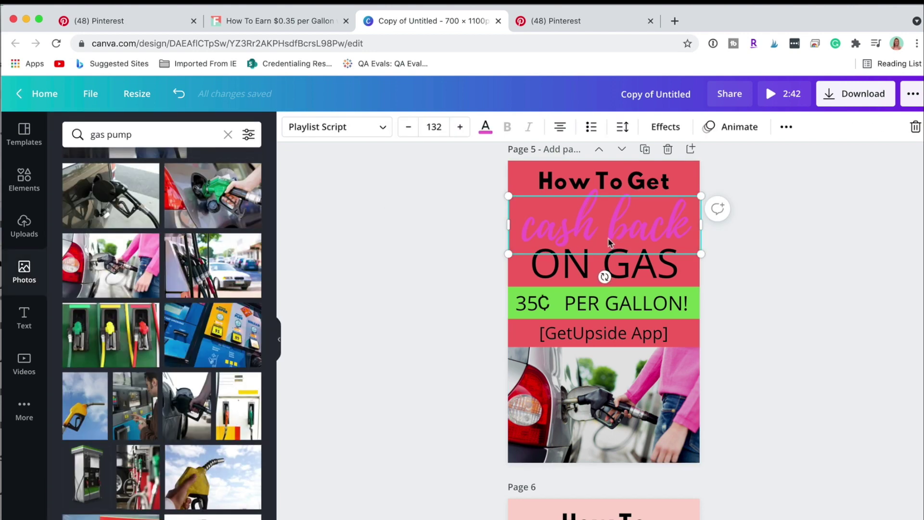
left_click(486, 127)
left_click(215, 262)
left_click(428, 267)
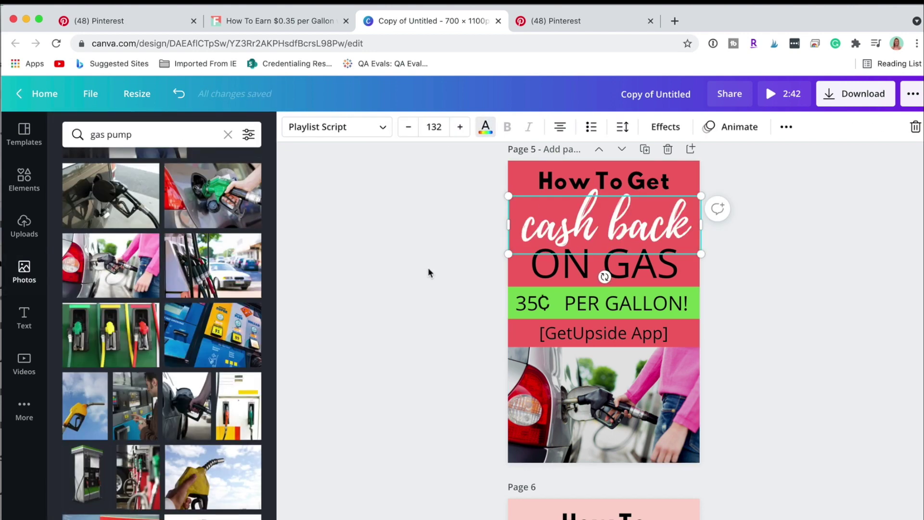
left_click(877, 255)
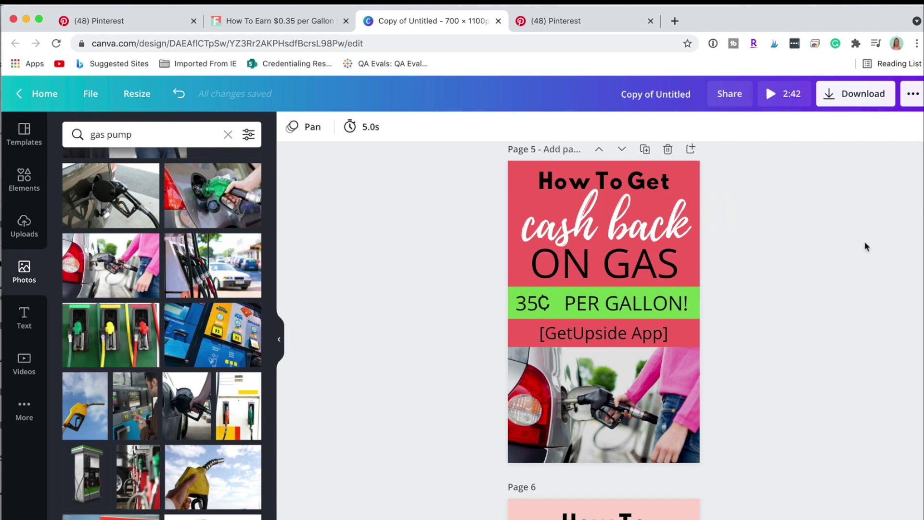
left_click(628, 337)
left_click(802, 273)
left_click(855, 96)
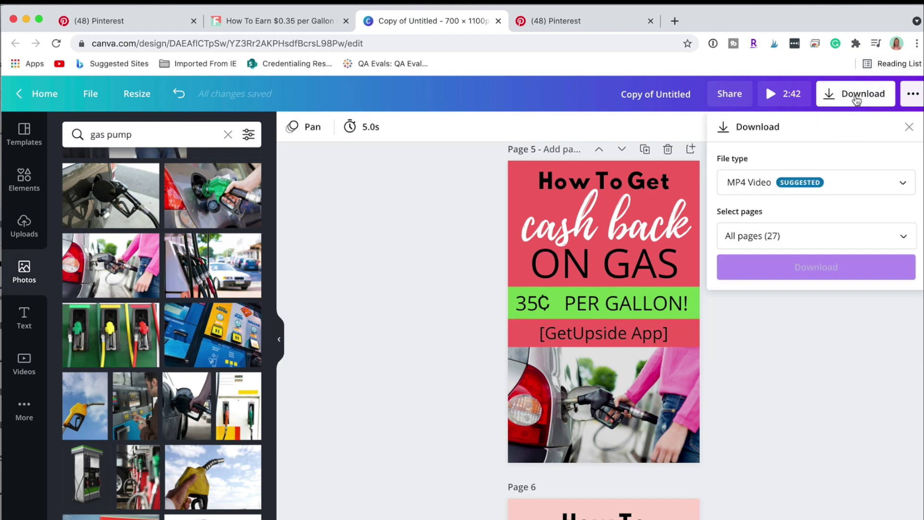
Set 'cash back' in Sifonn, shrink it and widen the box to fit one line.
left_click(577, 230)
left_click(326, 127)
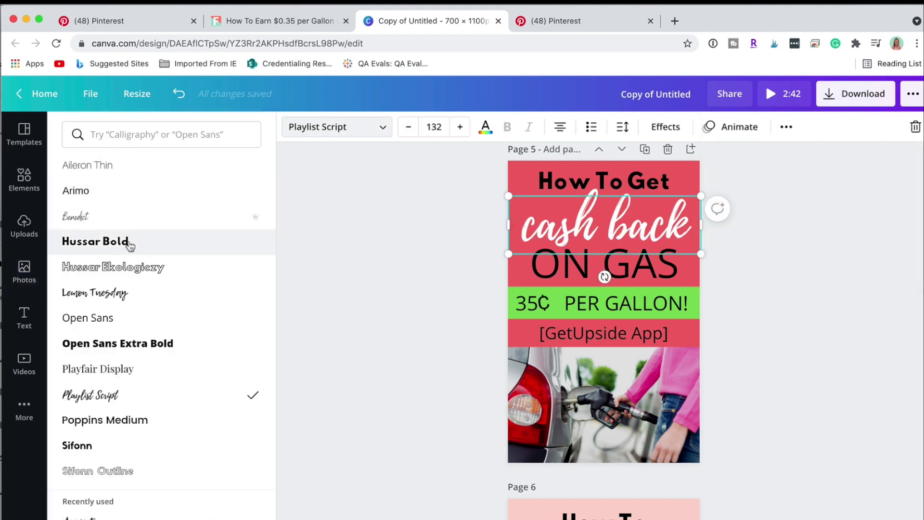
left_click(143, 445)
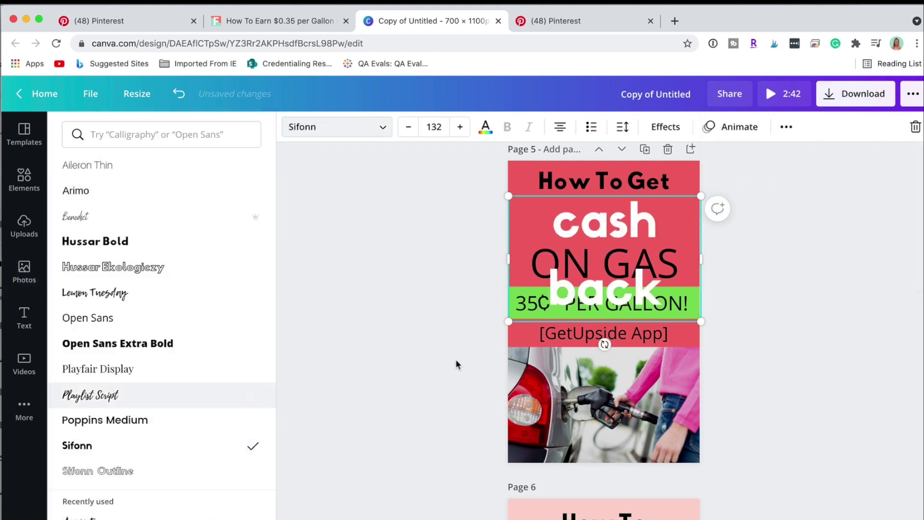
left_click_drag(702, 321, 640, 281)
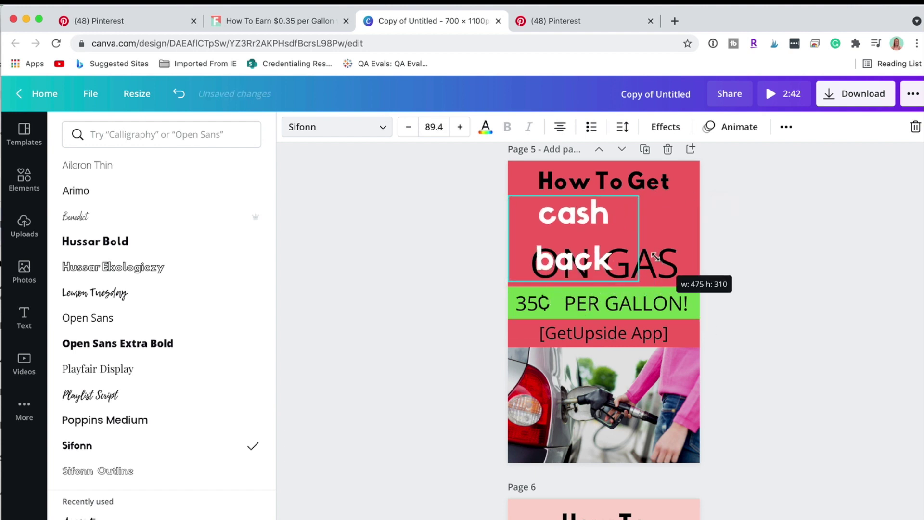
left_click_drag(633, 236, 694, 230)
left_click_drag(541, 229, 508, 221)
left_click(558, 230)
key("shift+End")
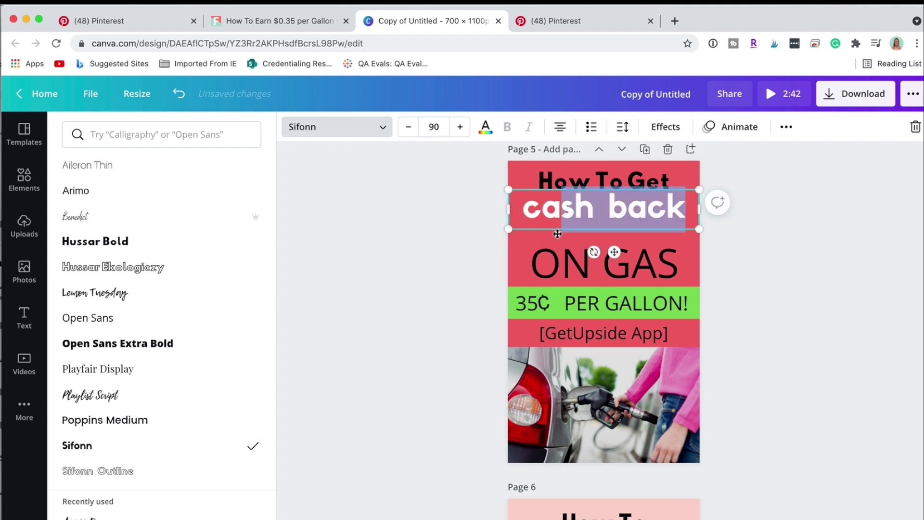
left_click_drag(558, 237, 558, 246)
Retype the line as 'CASH BACK' and resize the box so it stays on one line.
triple_click(572, 217)
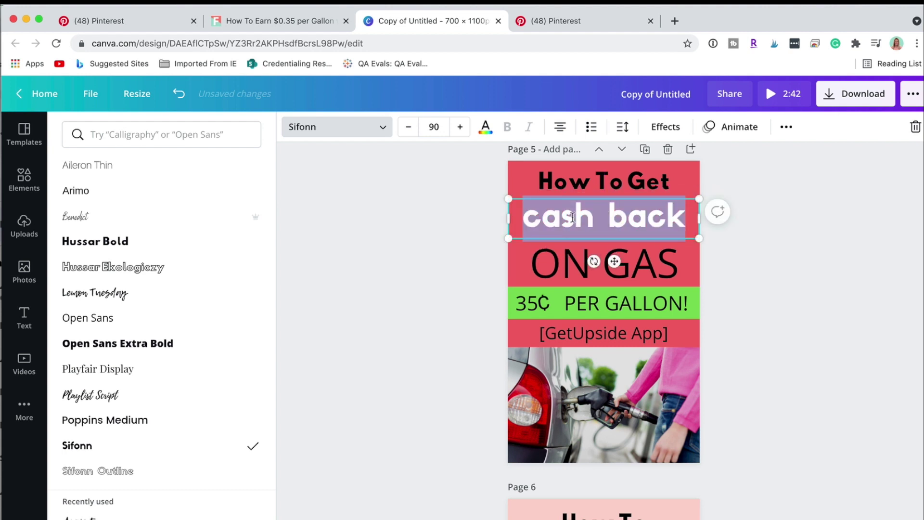
type("CASH BACKS")
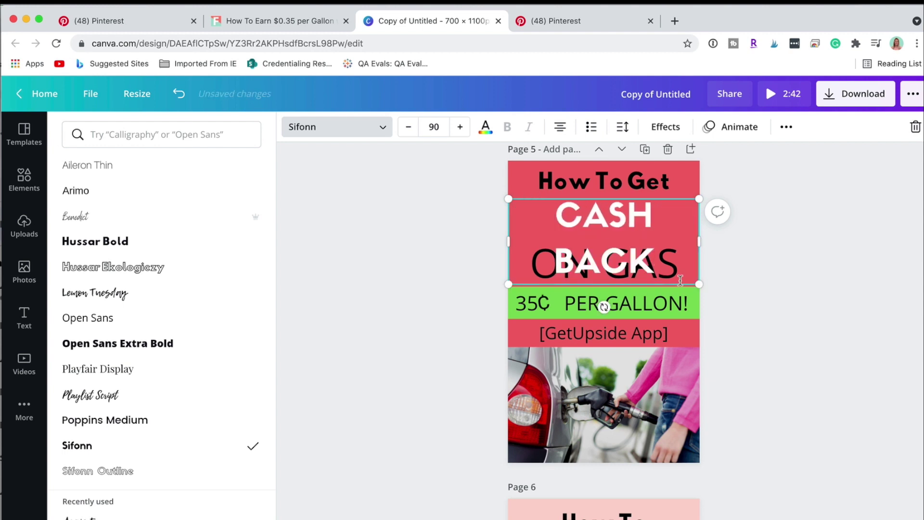
left_click_drag(699, 283, 672, 272)
mouse_move(673, 235)
left_mouse_down()
mouse_move(705, 231)
mouse_move(674, 240)
left_mouse_up()
Try Sifonn Outline, revert CASH BACK to solid Sifonn, and nudge ON GAS up.
left_click(161, 473)
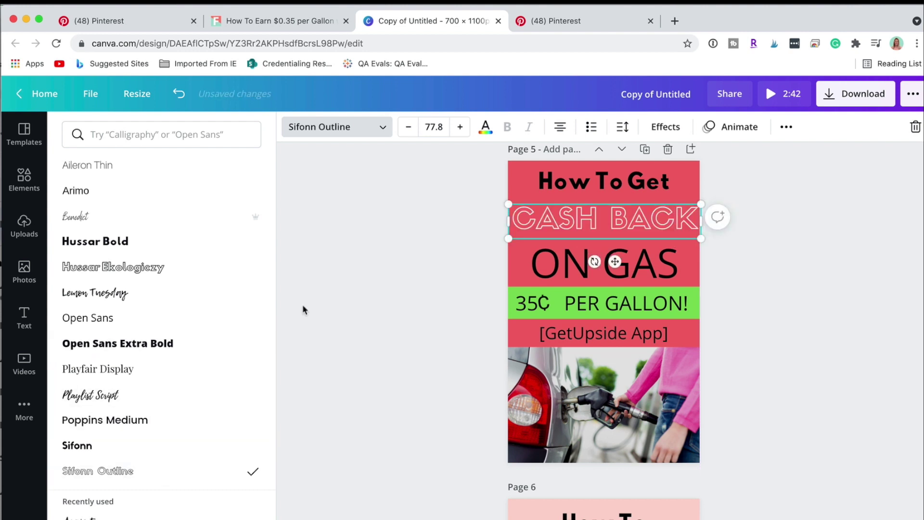
left_click(304, 308)
left_click(798, 302)
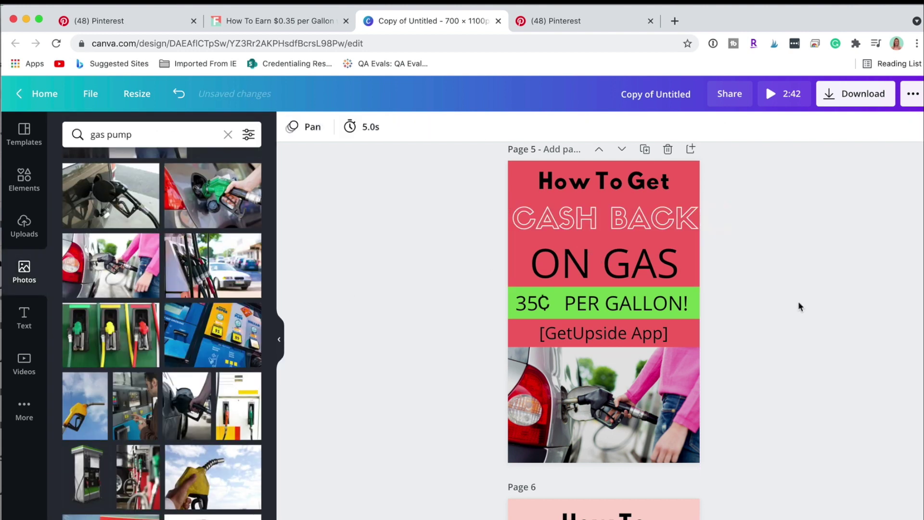
left_click(689, 213)
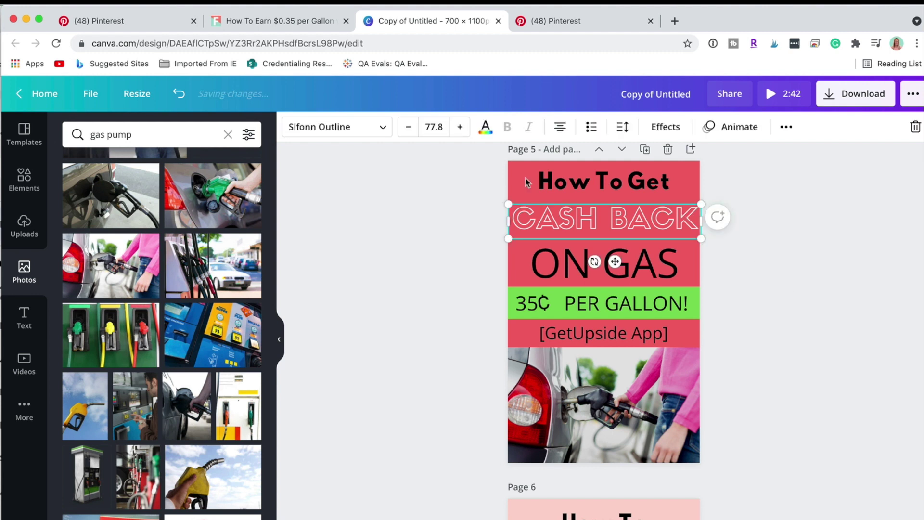
left_click(351, 128)
left_click(183, 445)
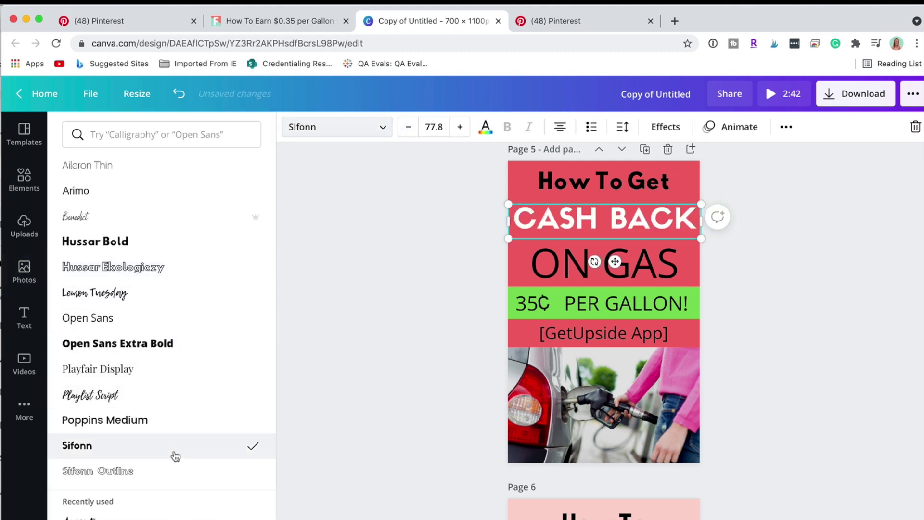
left_click(408, 253)
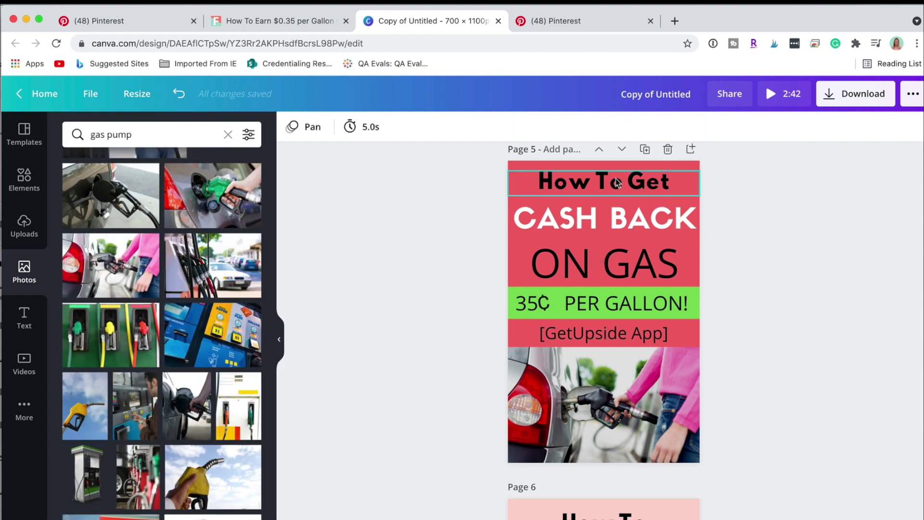
left_click(620, 253)
left_click_drag(621, 255, 621, 251)
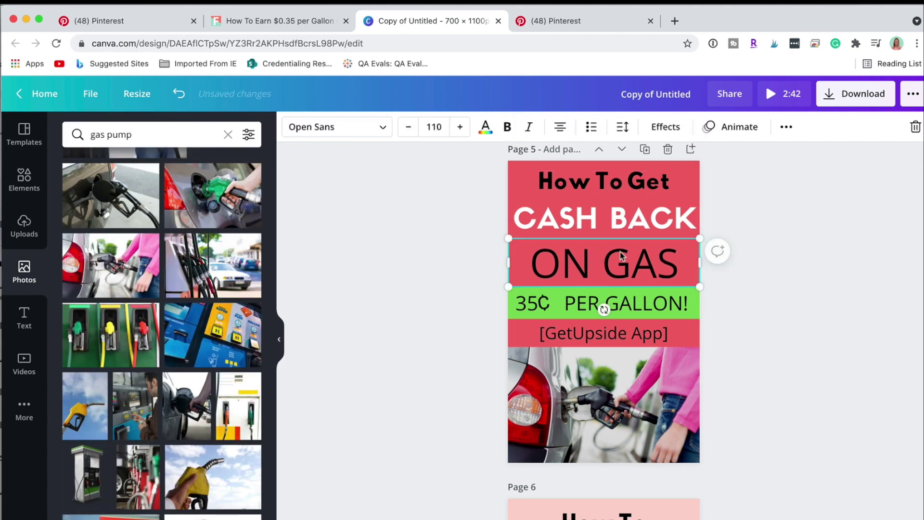
On page 15, replace 'GAME APPS THAT PAY YOU' with 'EARN' and 'CASH BACK' on two lines.
left_click(746, 314)
scroll(746, 313, "down", 3)
scroll(746, 313, "down", 20)
scroll(746, 313, "down", 20)
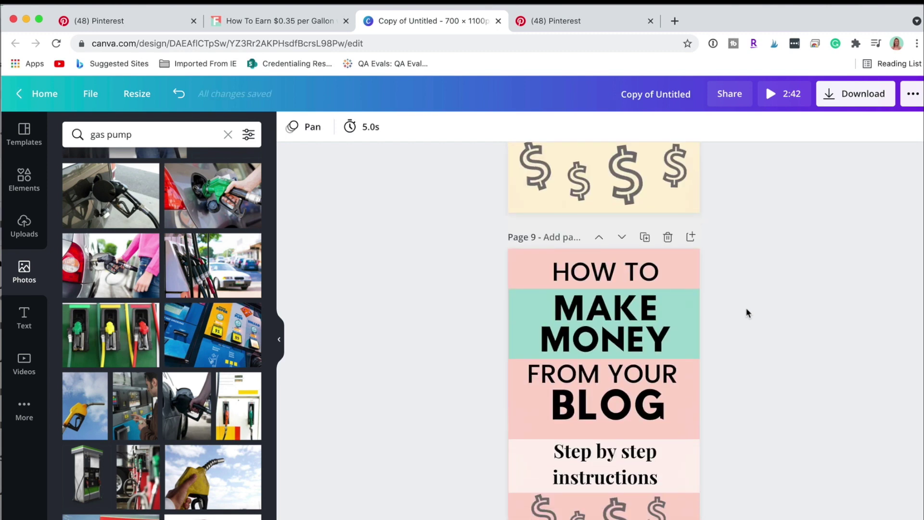
scroll(746, 313, "down", 20)
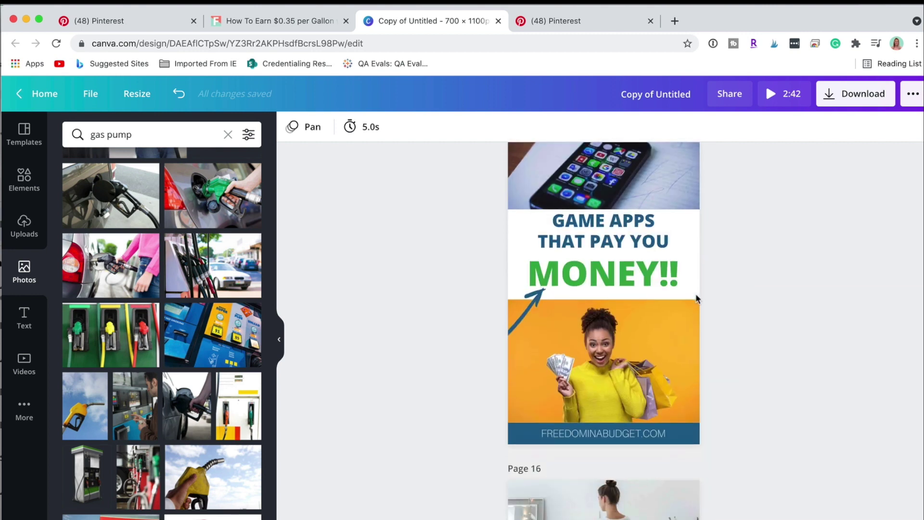
scroll(690, 293, "up", 2)
left_click(616, 267)
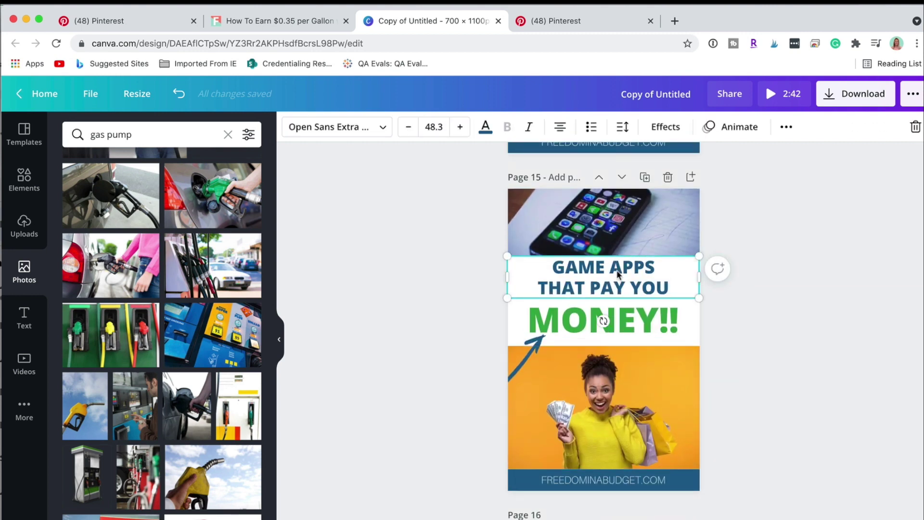
left_click_drag(675, 280, 543, 260)
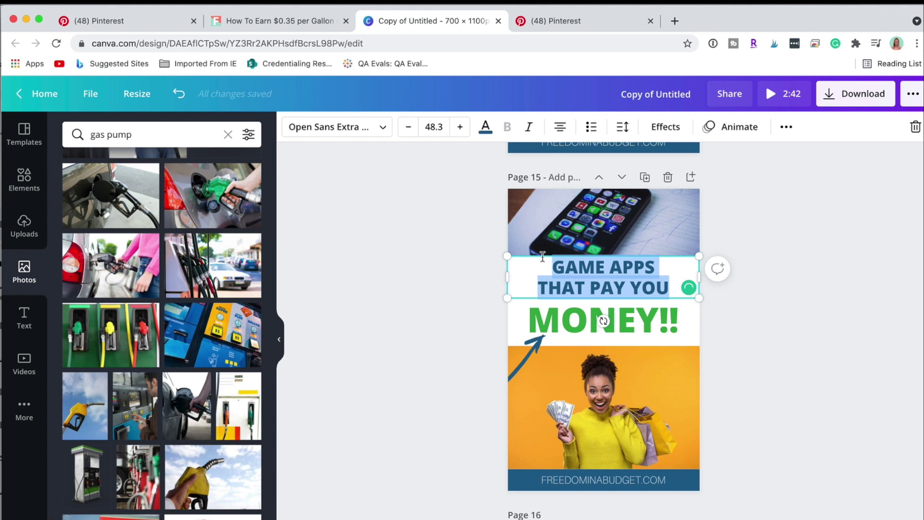
type("EARN")
key("Return")
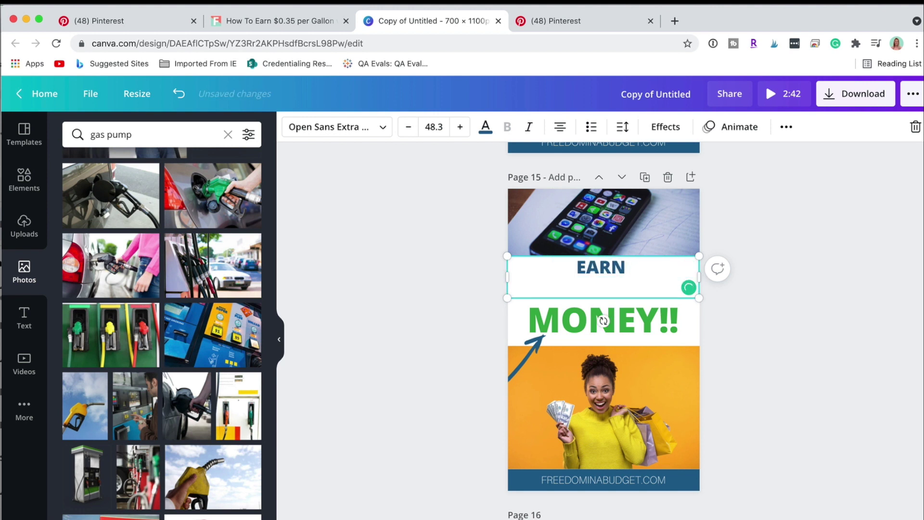
type("CASH BACK")
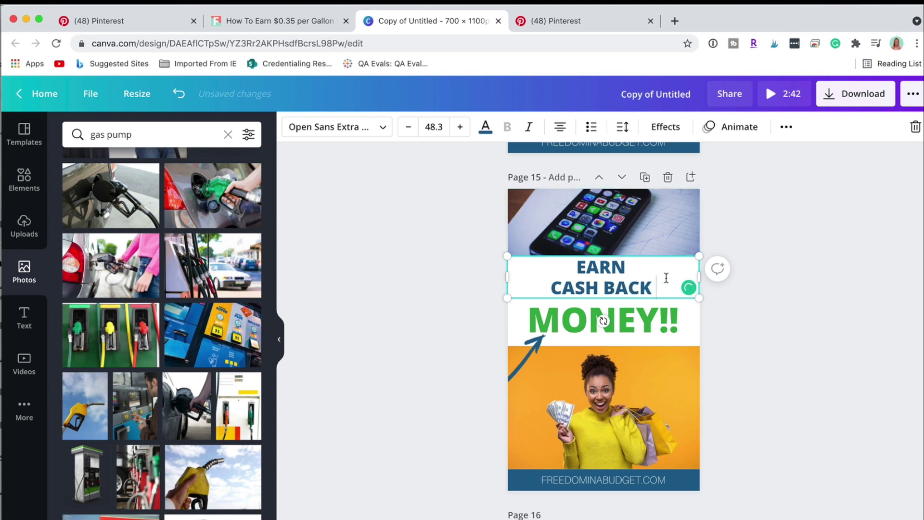
Change 'MONEY!!' to 'ON GAS!', shrink it slightly, and enlarge the EARN CASH BACK text.
left_click(648, 319)
left_click(647, 319)
type("ON GAS!")
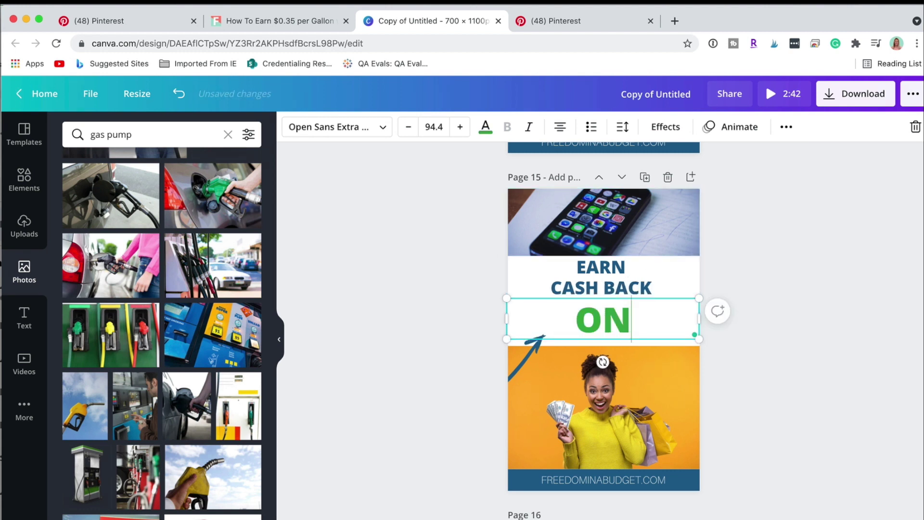
mouse_move(685, 315)
left_mouse_down()
mouse_move(662, 324)
mouse_move(695, 324)
left_mouse_up()
left_click(640, 287)
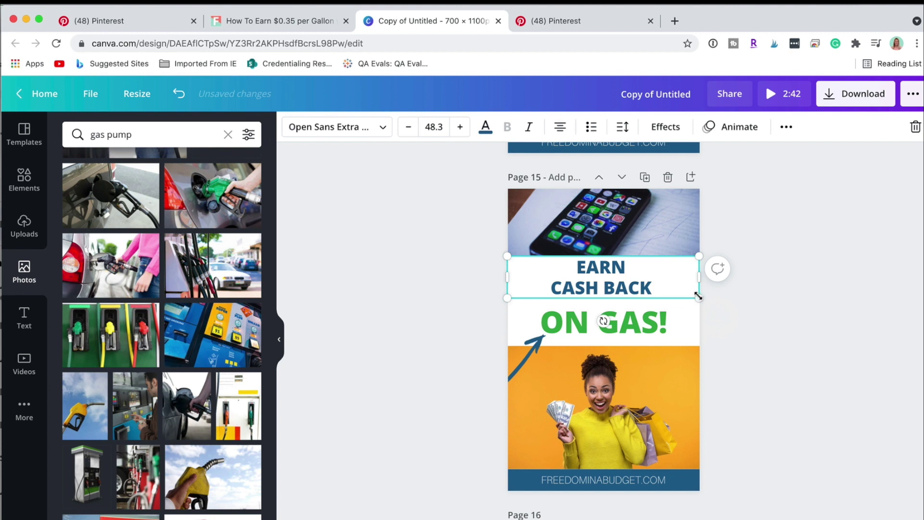
left_click(698, 298)
left_click_drag(698, 298, 700, 303)
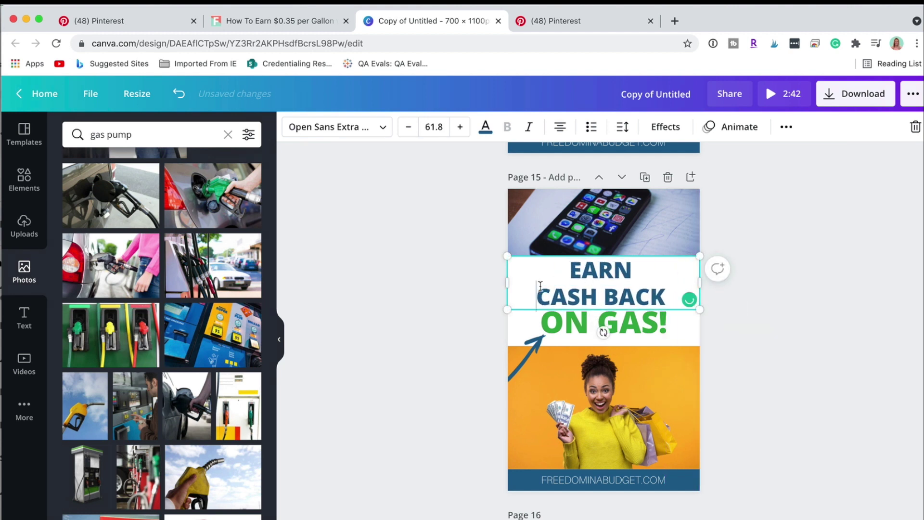
left_click(677, 301)
left_click(686, 176)
key("BackSpace")
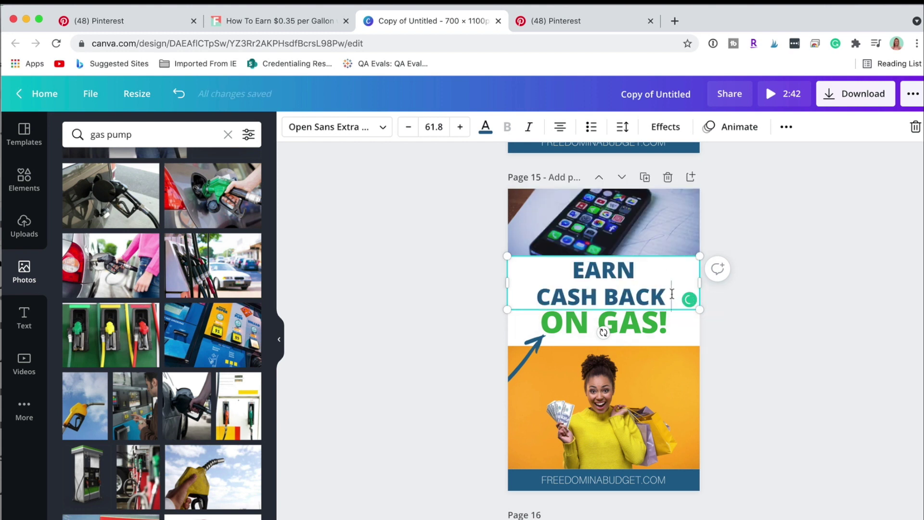
Remove the trailing space after CASH BACK and put the fuel-pump photo in page 15's bottom image.
key("BackSpace")
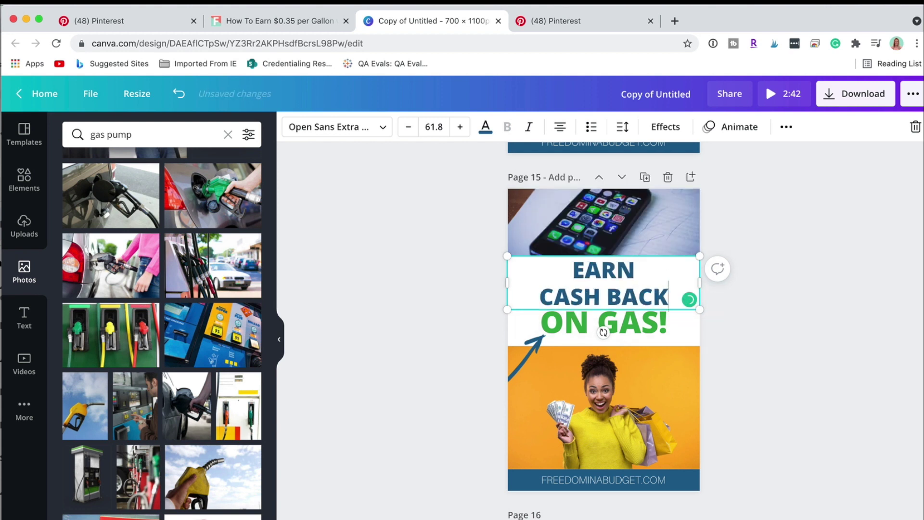
left_click(790, 341)
left_click(602, 238)
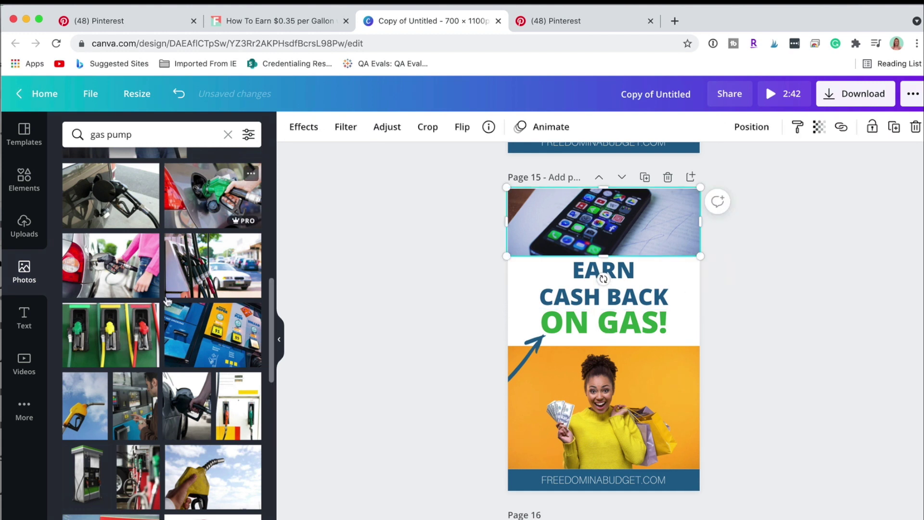
left_click_drag(111, 265, 563, 373)
Search photos for 'MONEY' and replace the top phone photo with dollar bills.
double_click(146, 135)
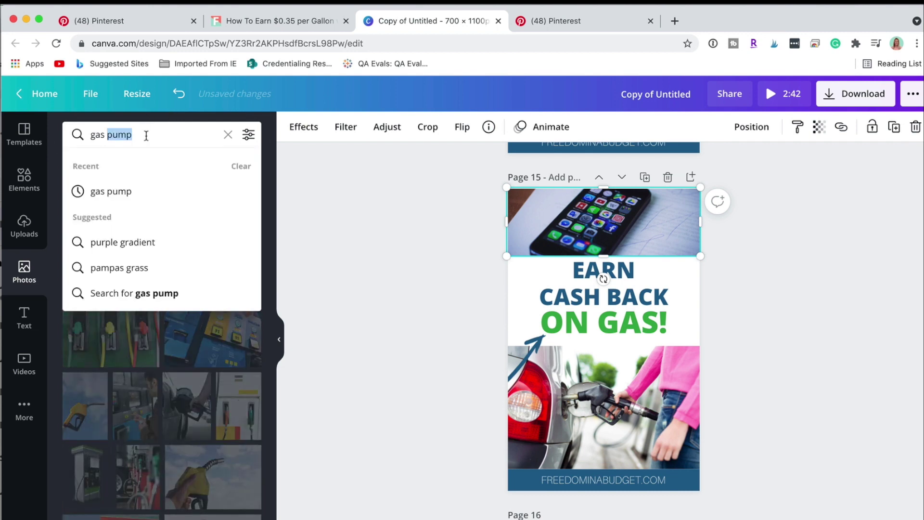
type("MONEY")
key("Return")
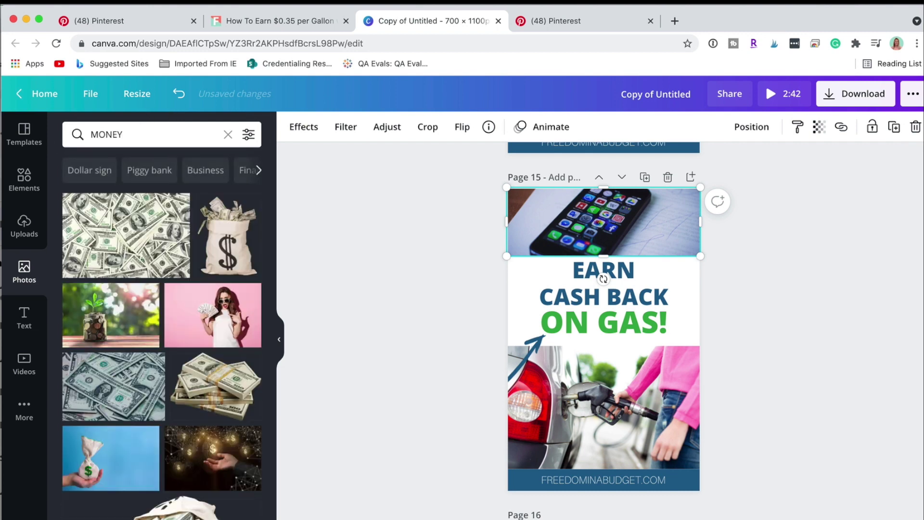
scroll(121, 407, "down", 3)
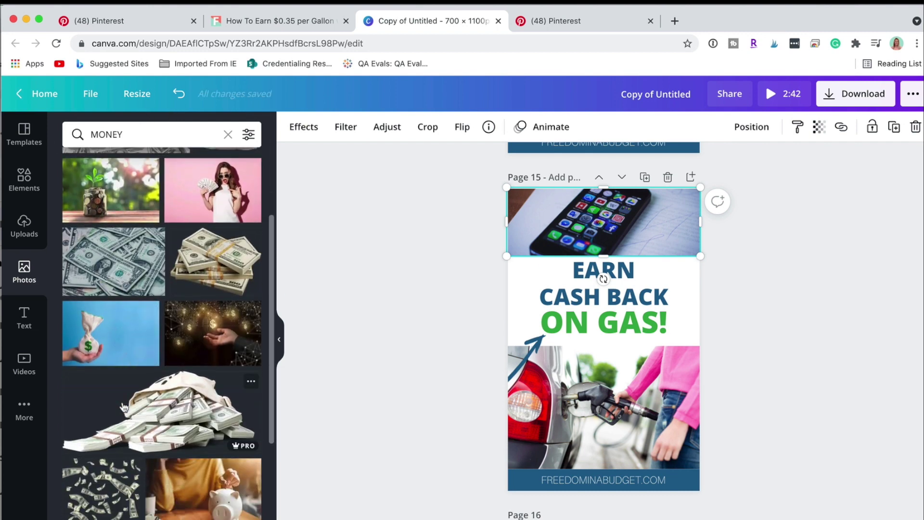
left_click_drag(118, 263, 601, 221)
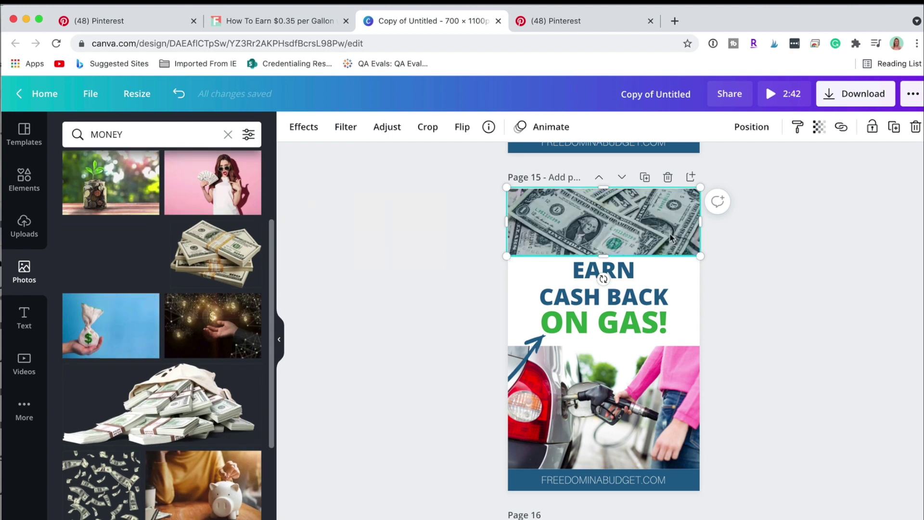
left_click(435, 270)
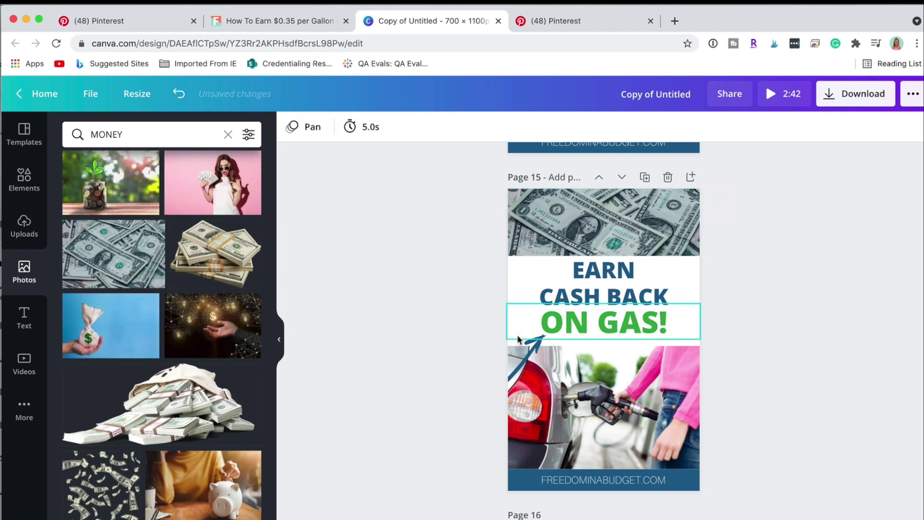
Move the arrow up and left so it sits beside 'ON GAS!'.
left_click_drag(523, 352, 518, 315)
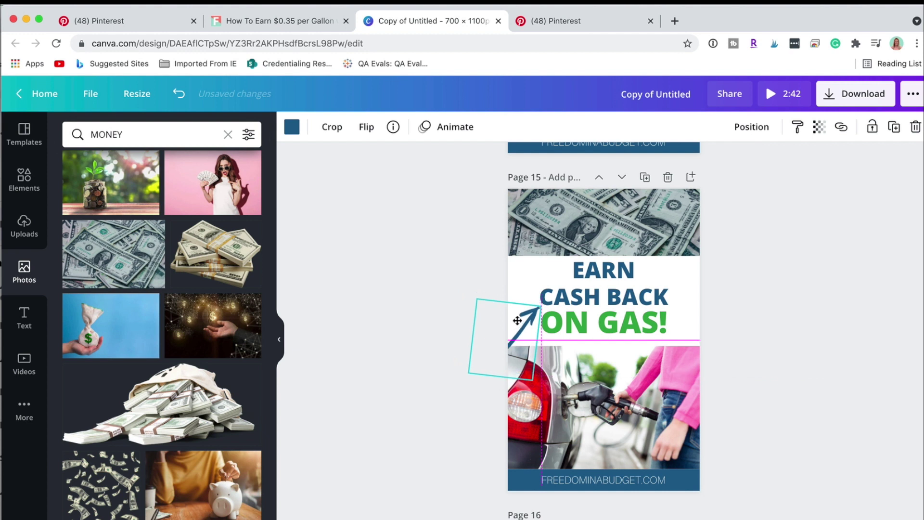
left_click(423, 273)
left_click(618, 331)
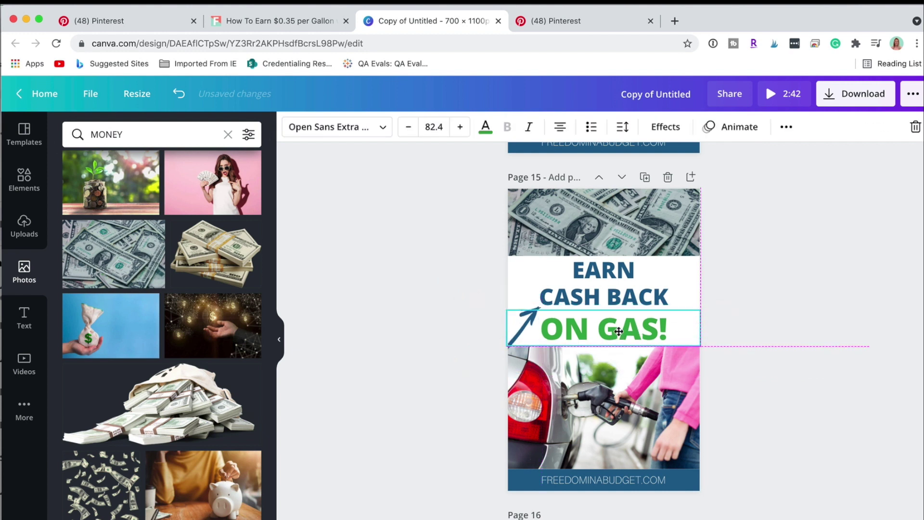
left_click(767, 397)
scroll(767, 397, "down", 1)
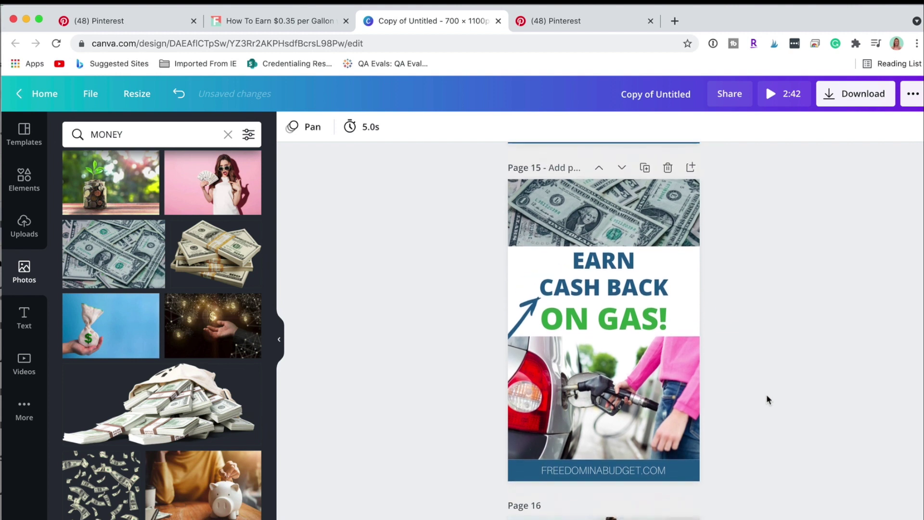
Set the download to PNG file type with only Page 15 selected.
left_click(869, 95)
left_click(860, 185)
scroll(811, 124, "up", 2)
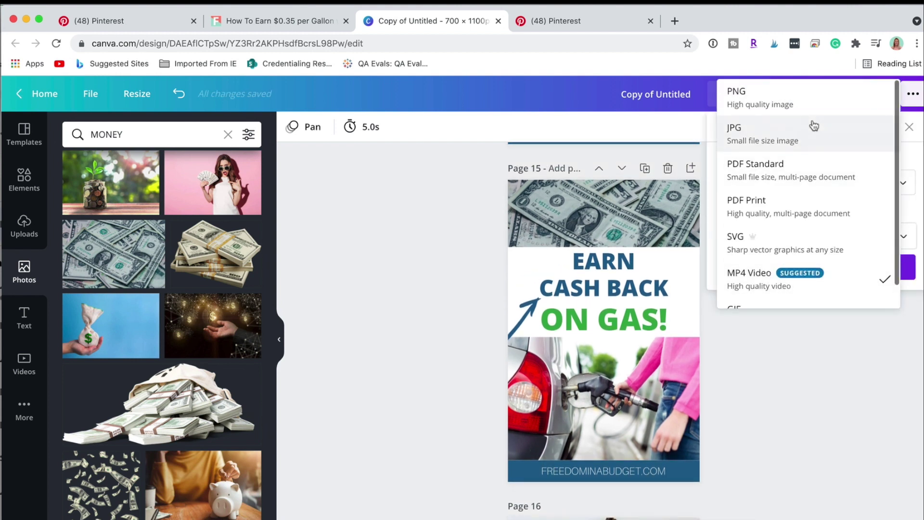
left_click(801, 96)
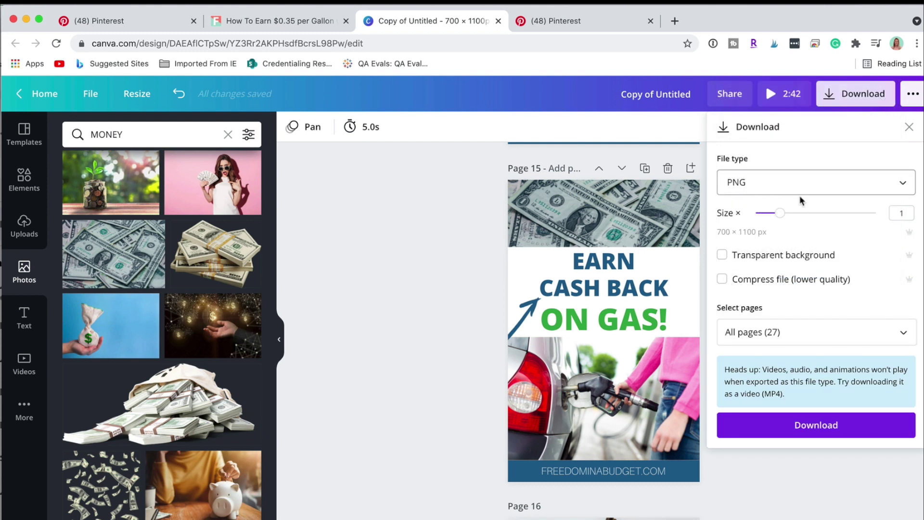
left_click(903, 332)
scroll(817, 495, "down", 5)
scroll(816, 495, "down", 5)
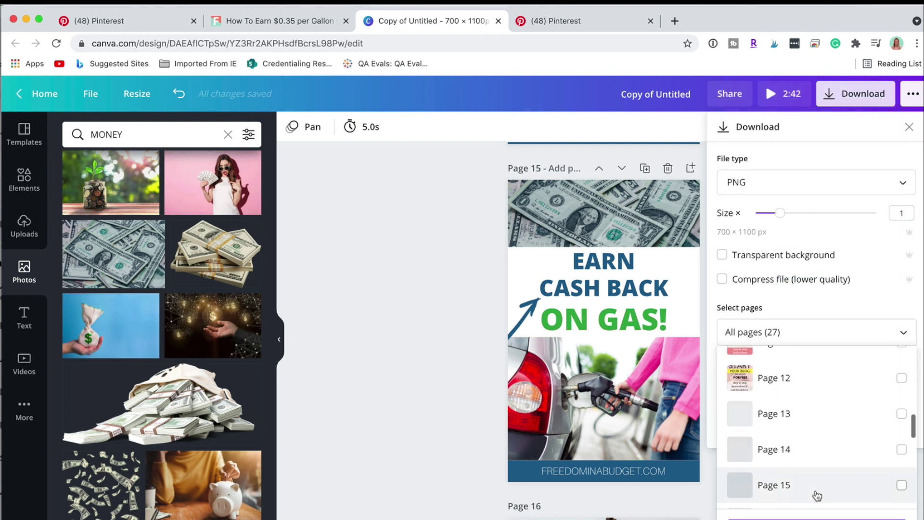
left_click(811, 440)
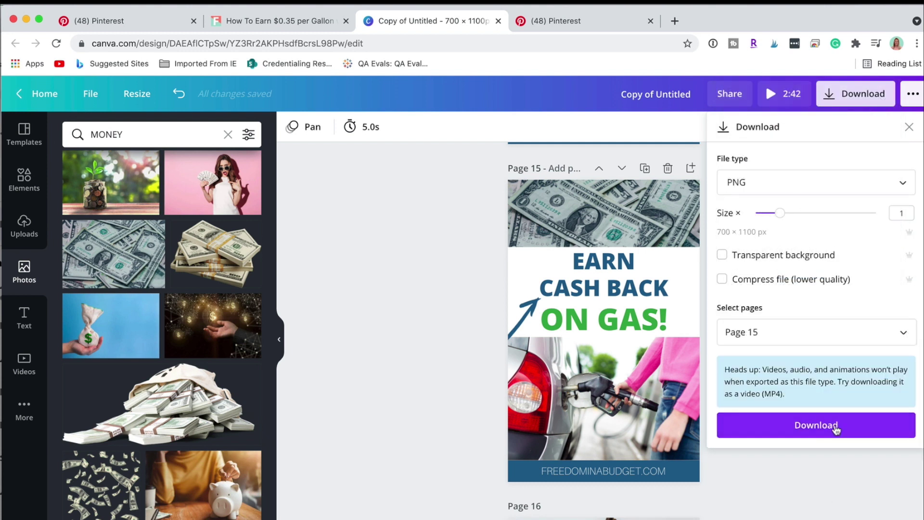
Download Page 15 and dismiss the 'You saved your design!' notice.
left_click(816, 424)
scroll(283, 310, "down", 5)
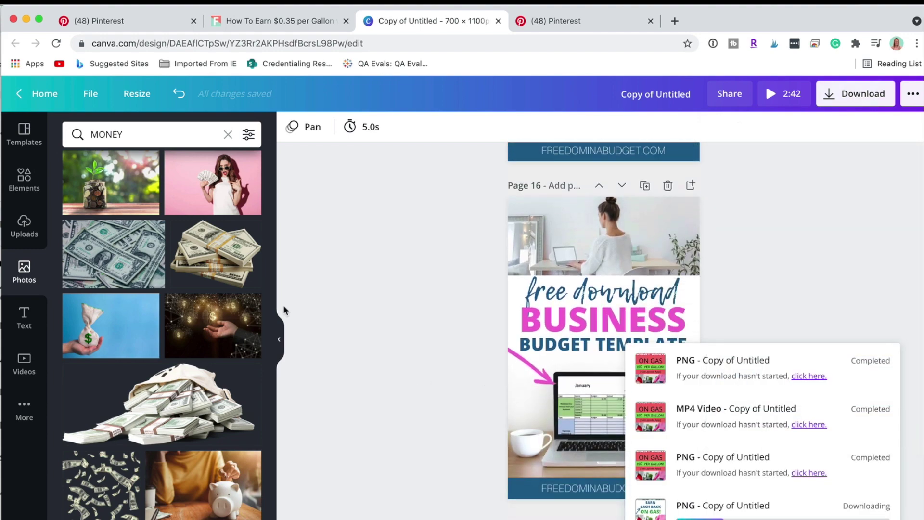
scroll(283, 311, "up", 2)
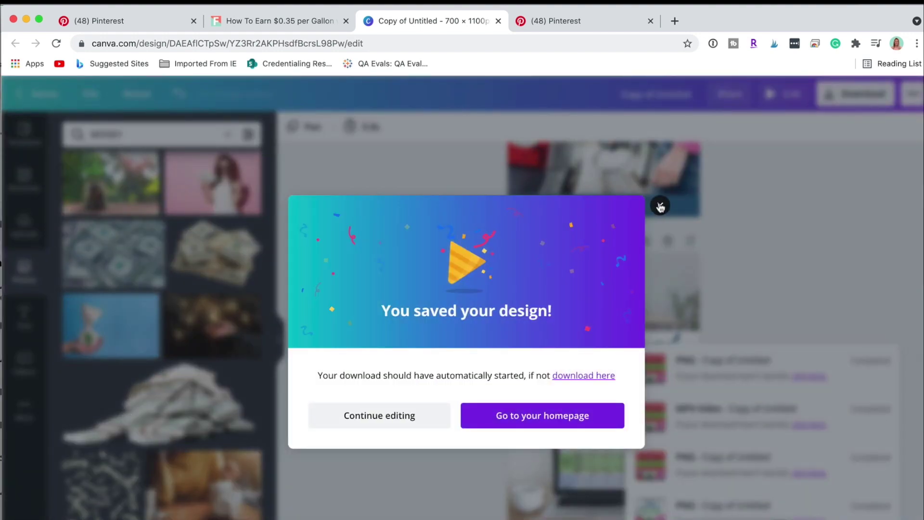
left_click(660, 206)
scroll(247, 436, "down", 7)
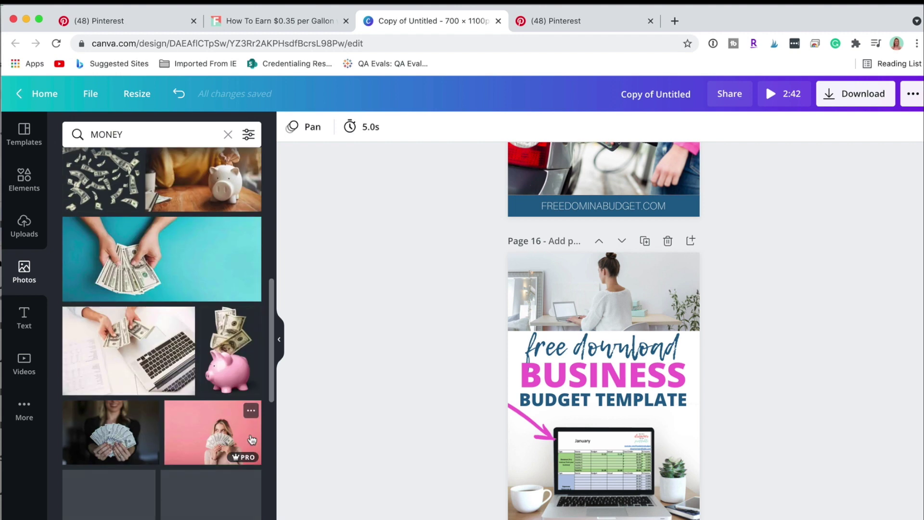
Drop the pink woman-with-cash photo into page 15's gas-pump frame and stretch the frame up and taller.
scroll(251, 439, "down", 5)
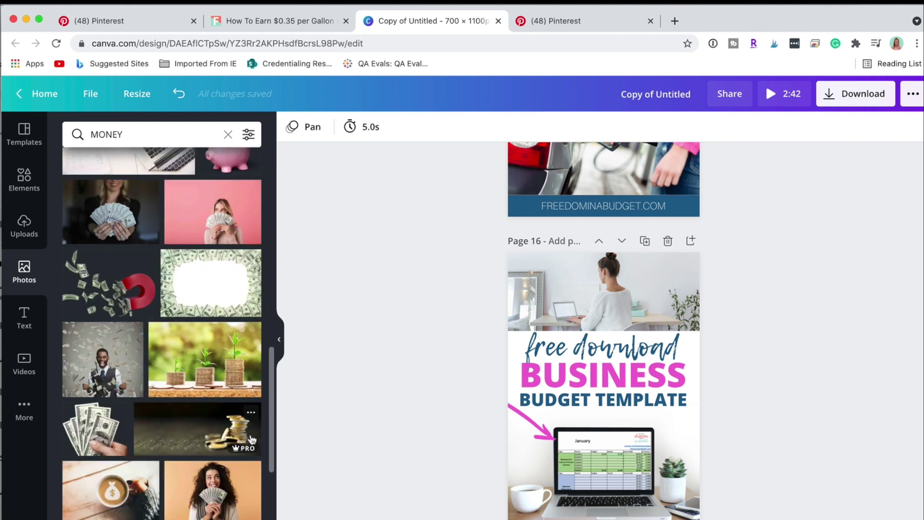
scroll(251, 439, "up", 3)
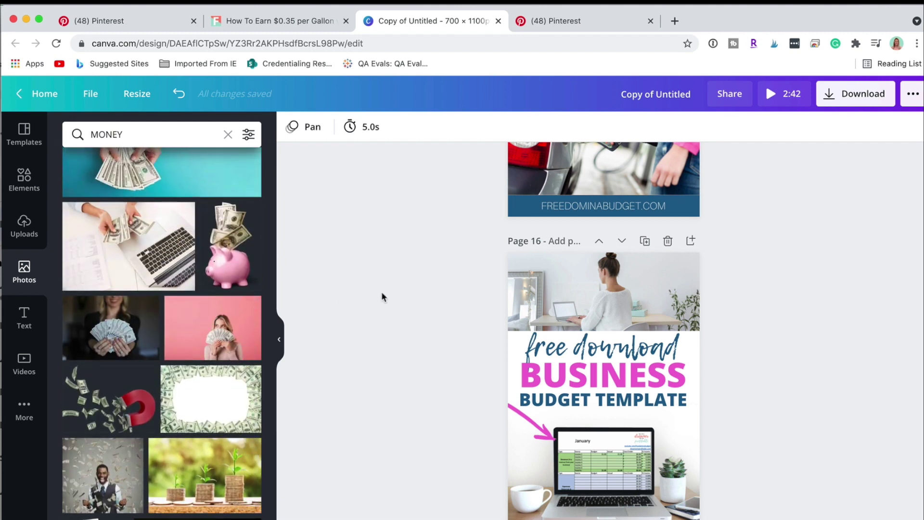
scroll(382, 296, "up", 4)
left_click_drag(212, 328, 606, 315)
left_click_drag(611, 347, 611, 332)
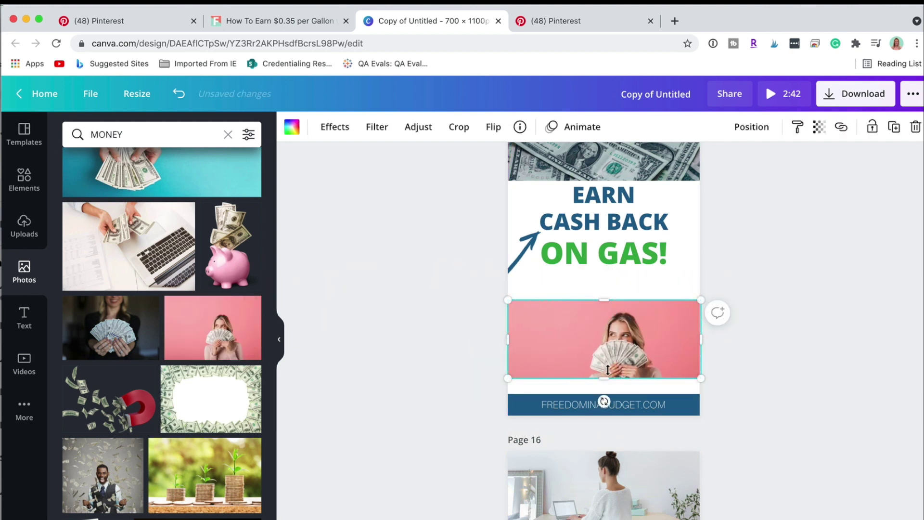
left_click_drag(605, 378, 606, 393)
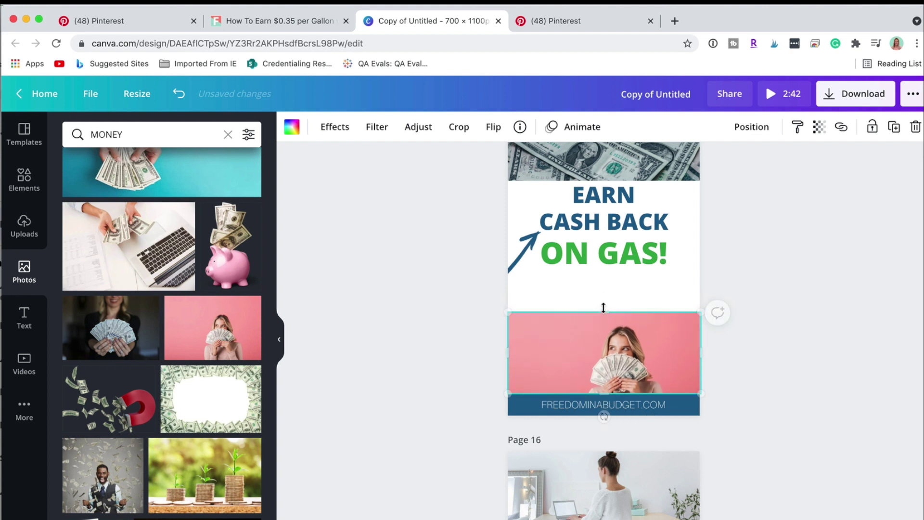
left_click_drag(602, 302, 606, 279)
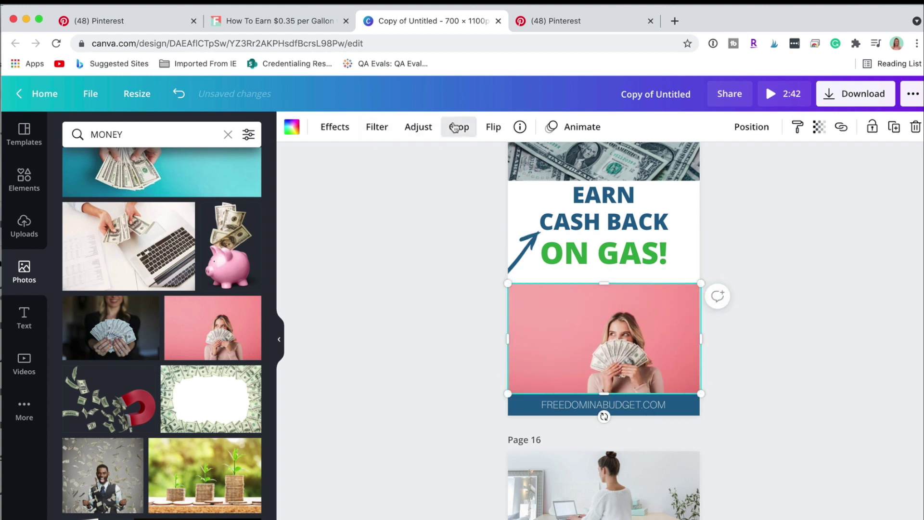
Crop to shift the pink photo upward, then move the headline and arrow down slightly.
left_click(454, 128)
left_click_drag(701, 295, 701, 297)
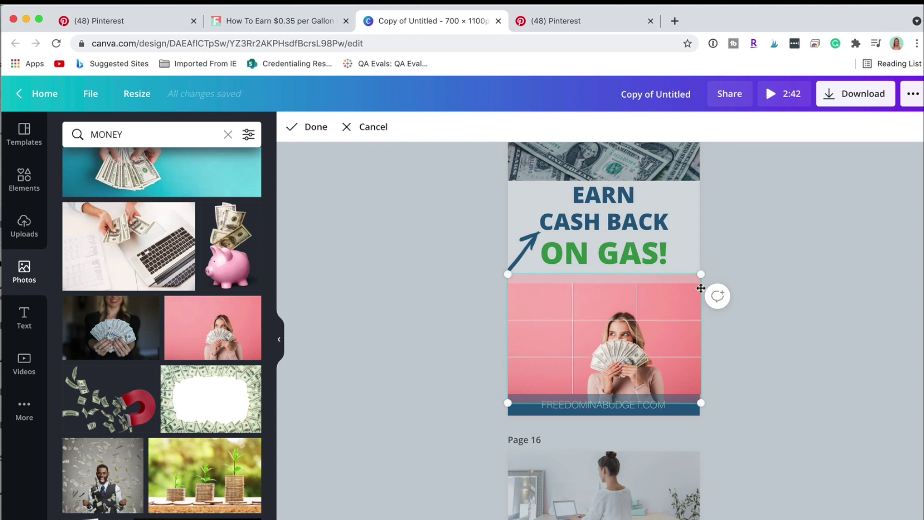
left_click_drag(663, 340, 666, 304)
left_click(761, 267)
scroll(762, 247, "up", 1)
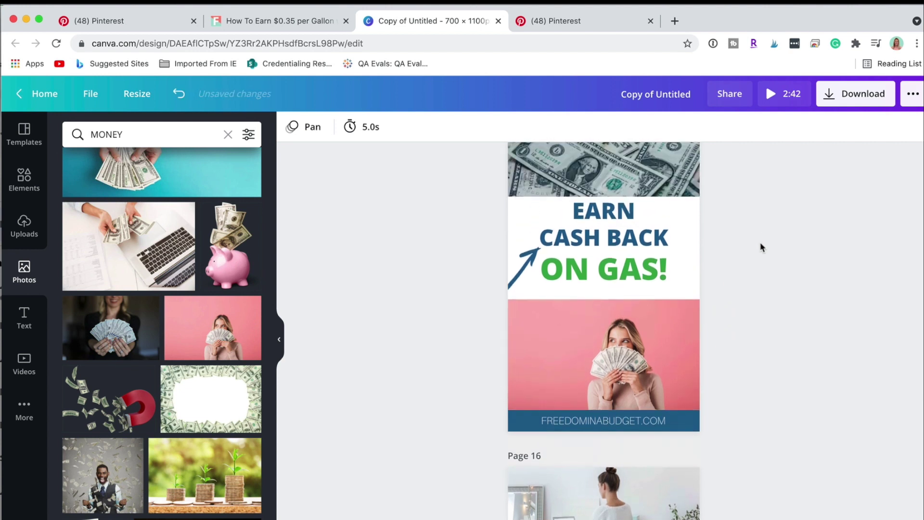
left_click_drag(761, 244, 494, 281)
left_click_drag(588, 275, 587, 285)
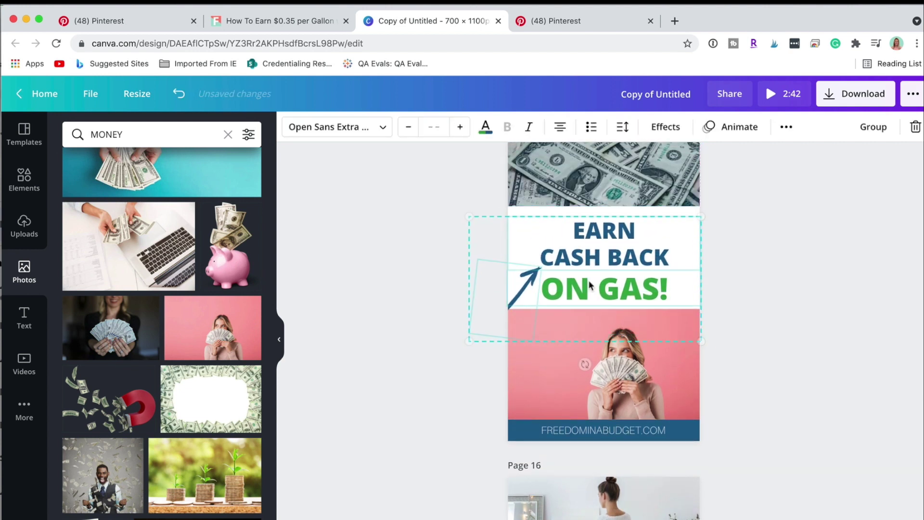
Search the stock Photos for 'GAS PUMP' images.
left_click(157, 128)
type("GAS")
key("Return")
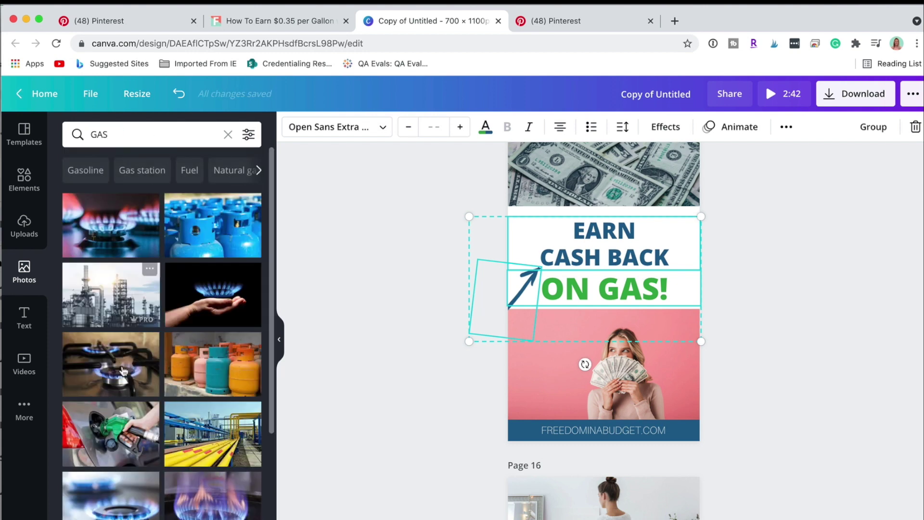
scroll(130, 354, "down", 10)
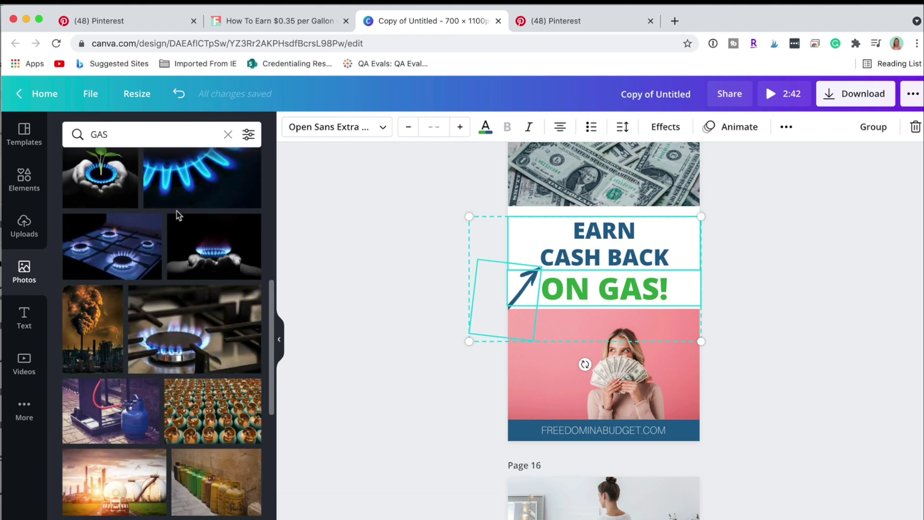
left_click(145, 136)
type("PUMP")
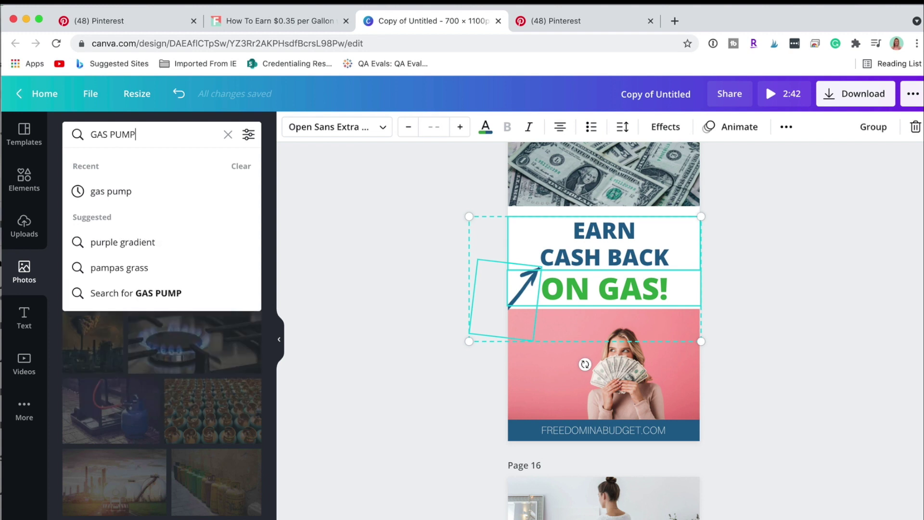
key("Return")
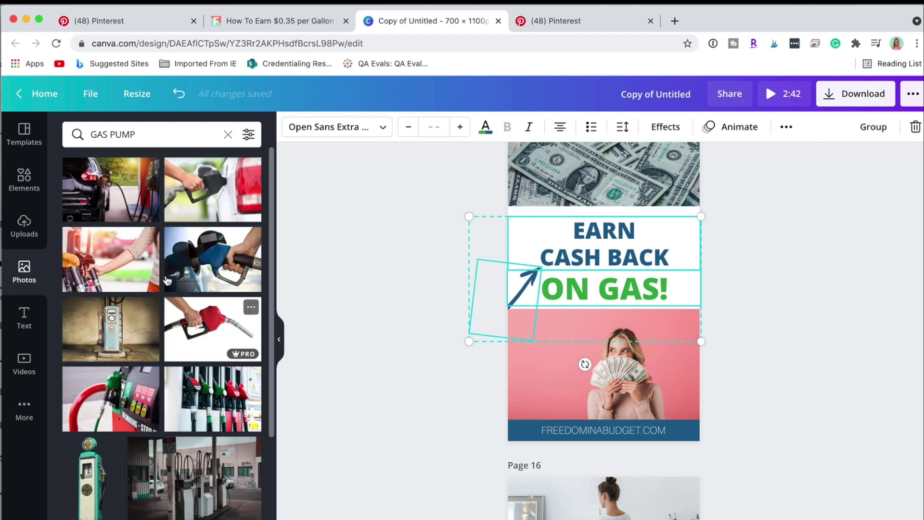
scroll(426, 252, "up", 1)
scroll(425, 253, "up", 2)
scroll(426, 254, "down", 1)
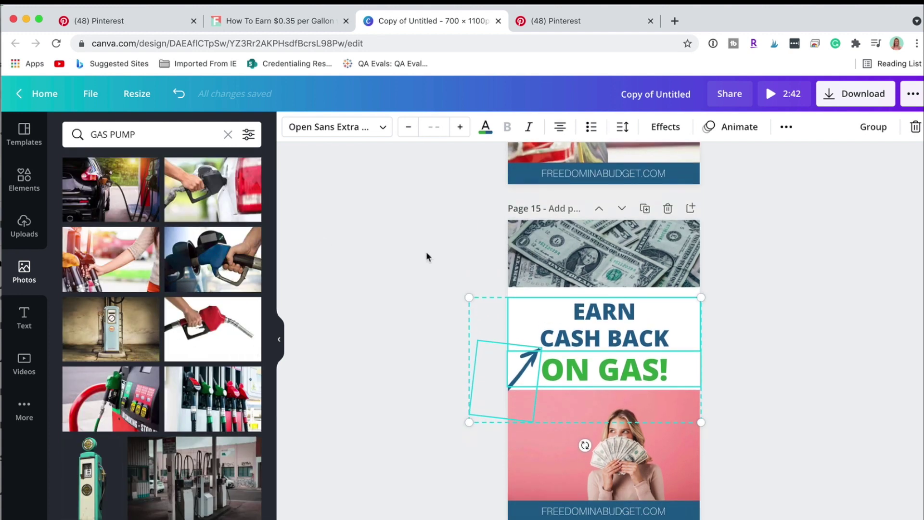
Drop the blue-nozzle fuel pump photo into page 15's top frame, replacing the dollar bills.
left_click_drag(465, 203, 606, 288)
left_click(754, 348)
scroll(754, 347, "down", 2)
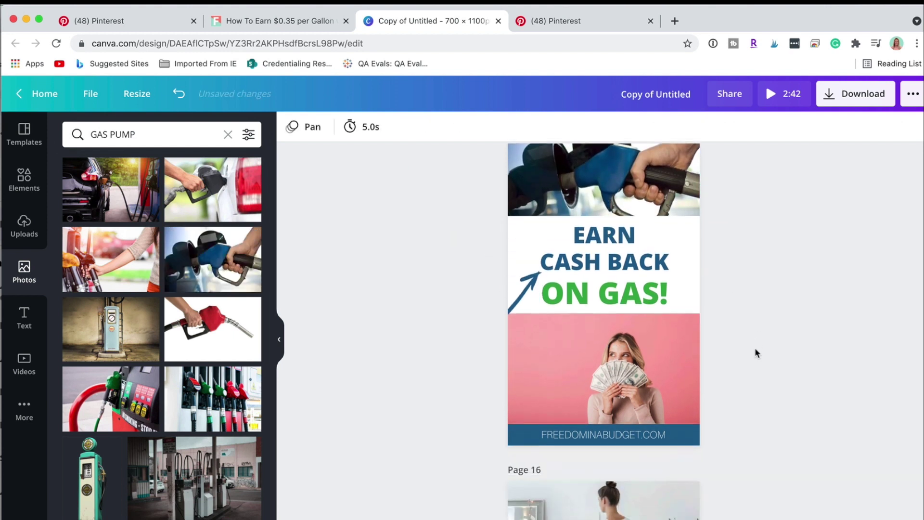
scroll(755, 347, "up", 2)
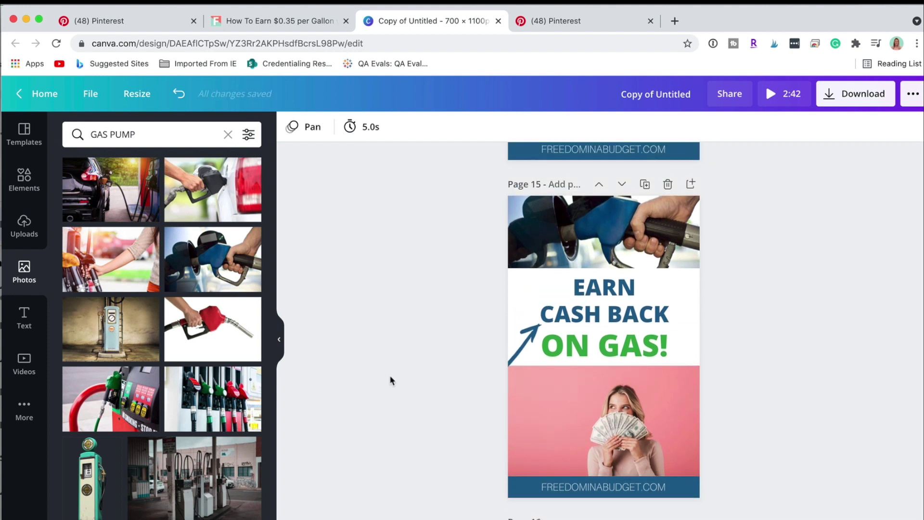
scroll(390, 379, "down", 2)
scroll(373, 325, "up", 2)
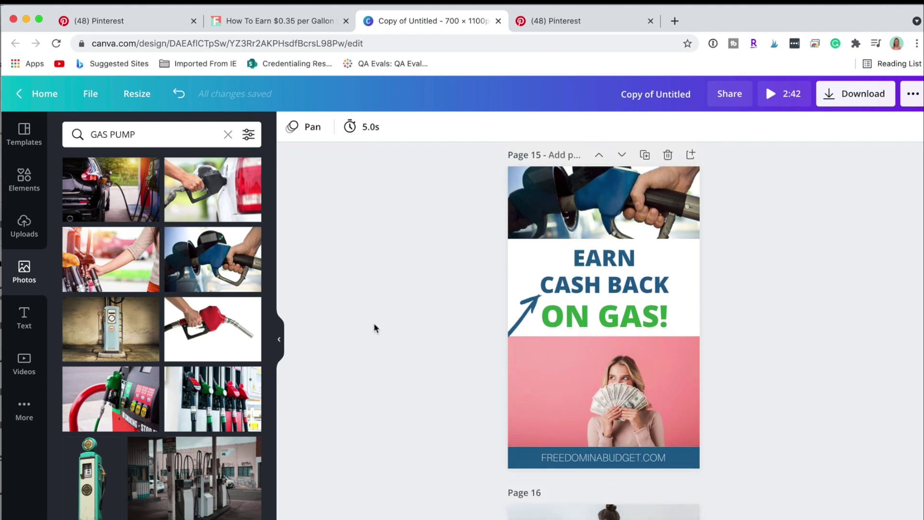
scroll(129, 417, "down", 10)
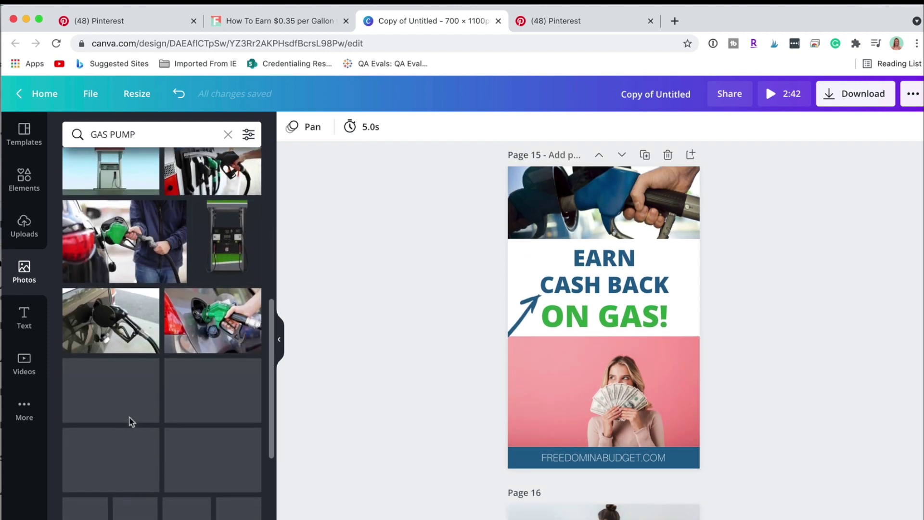
scroll(129, 417, "down", 3)
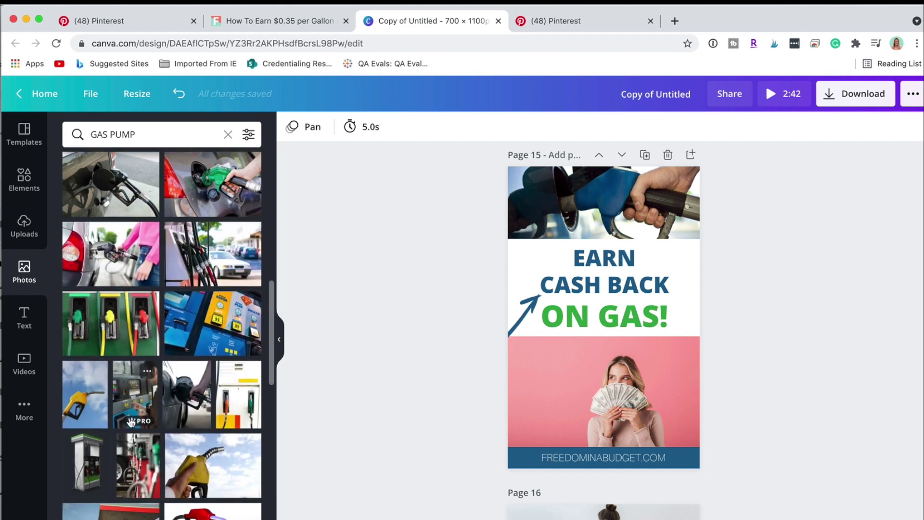
scroll(130, 421, "down", 10)
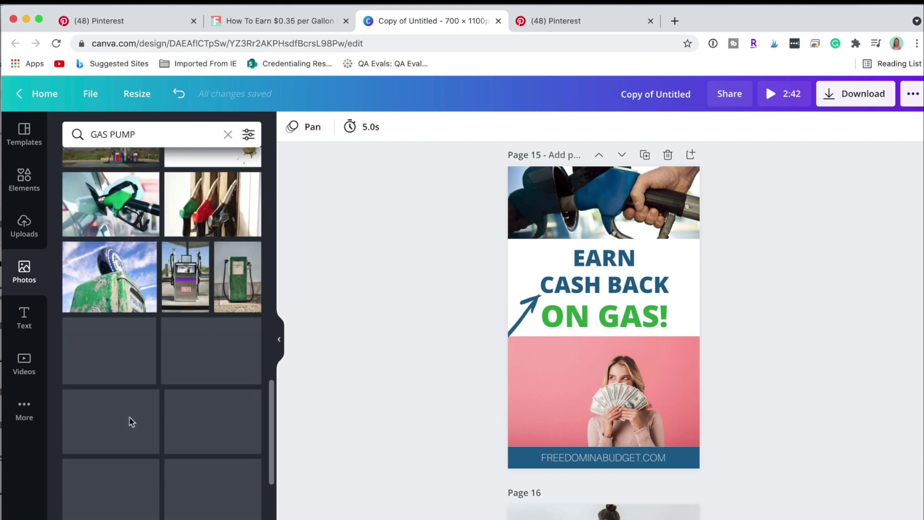
scroll(130, 422, "down", 1)
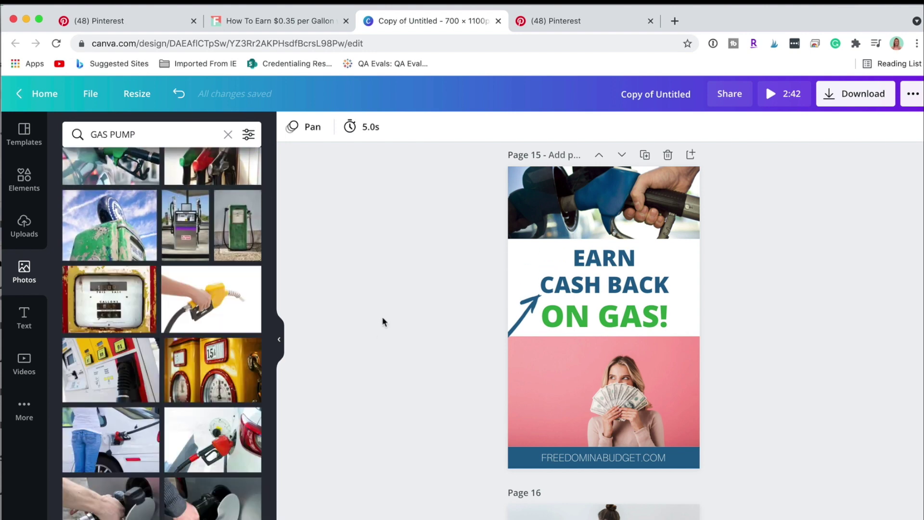